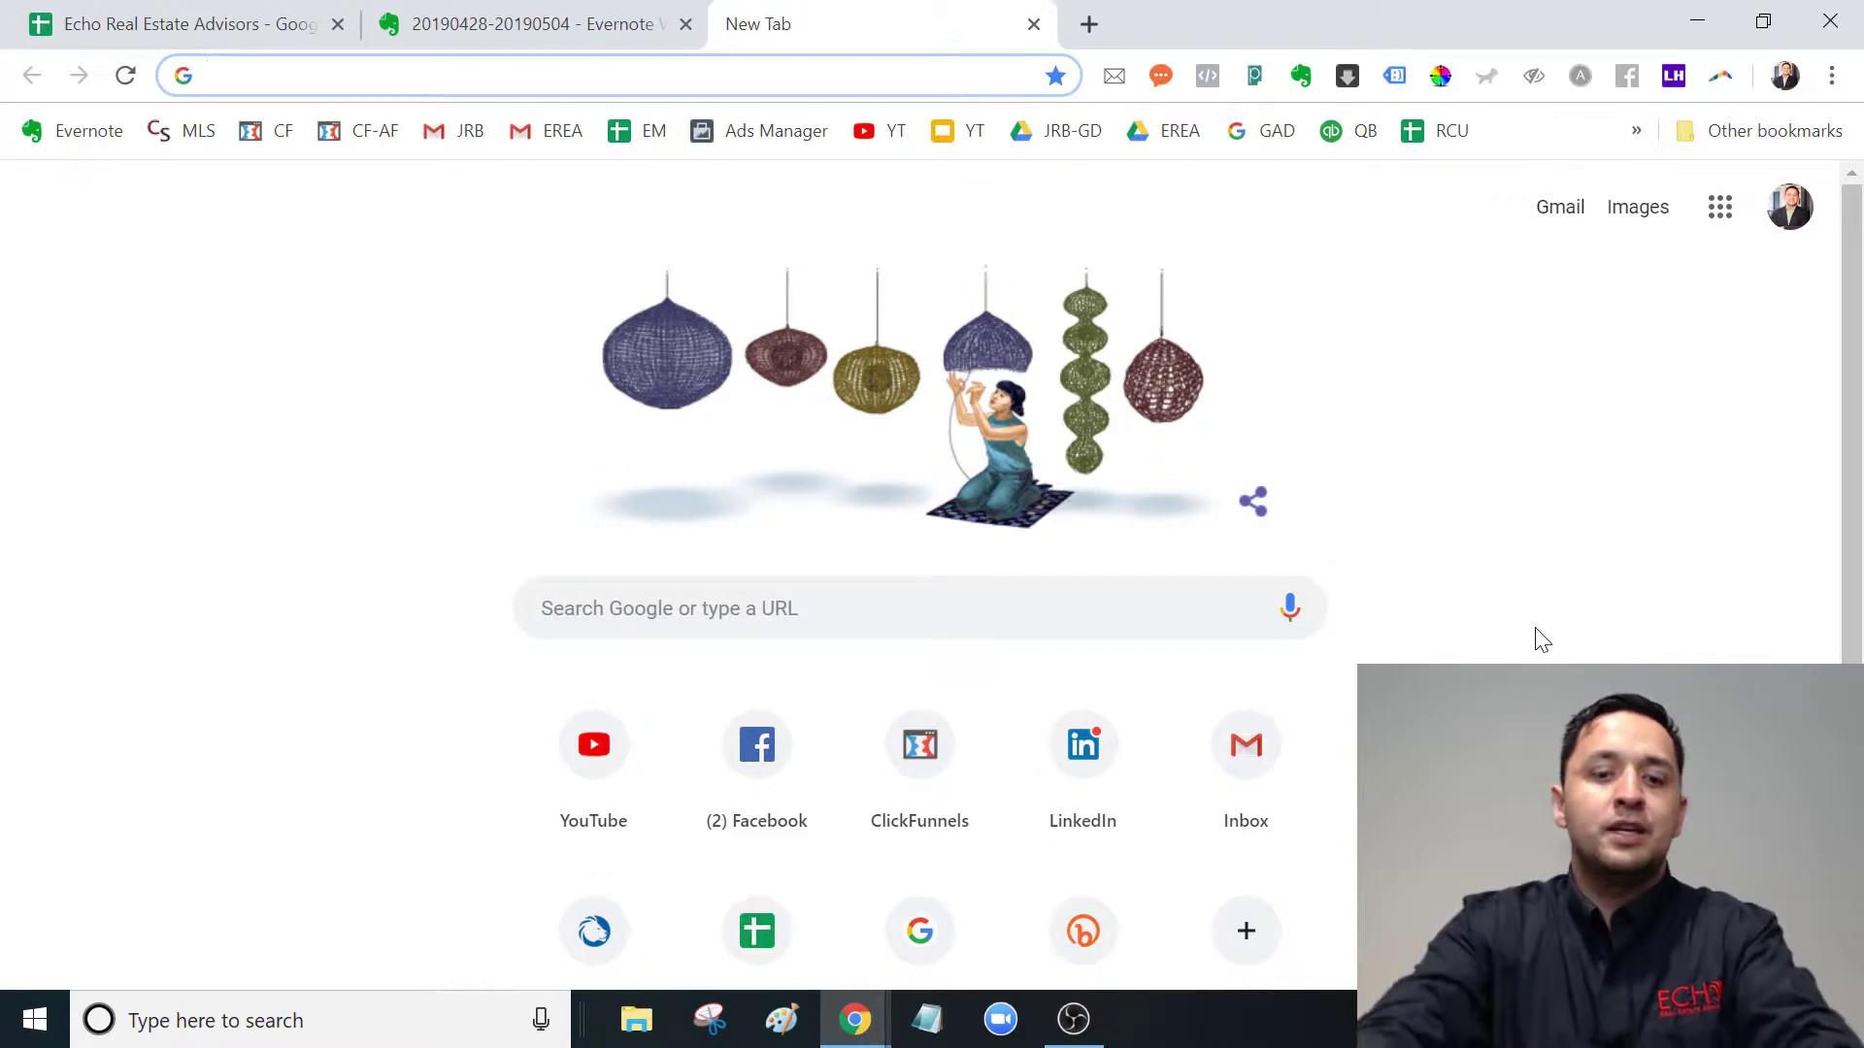
Search Google for "dallas cad" and bring up the Dallas Central Appraisal District's property search by street address
type("dallas cad")
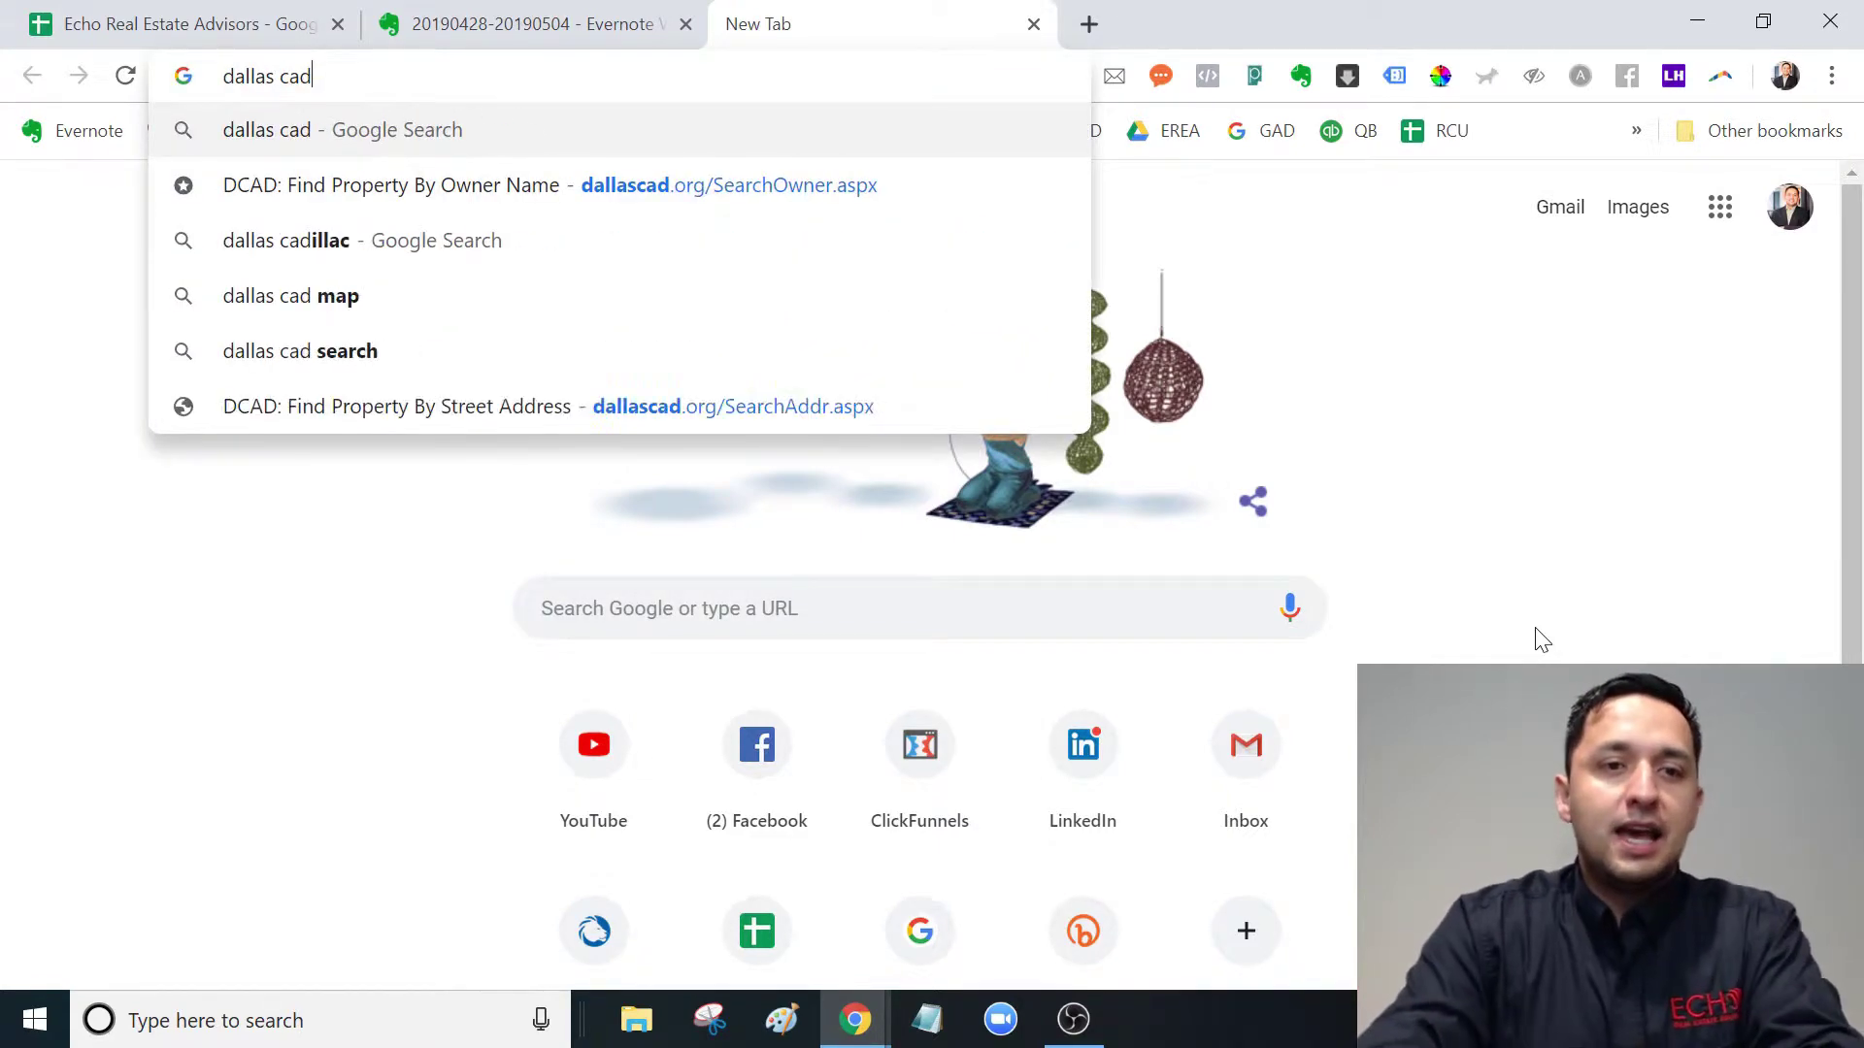
key("Return")
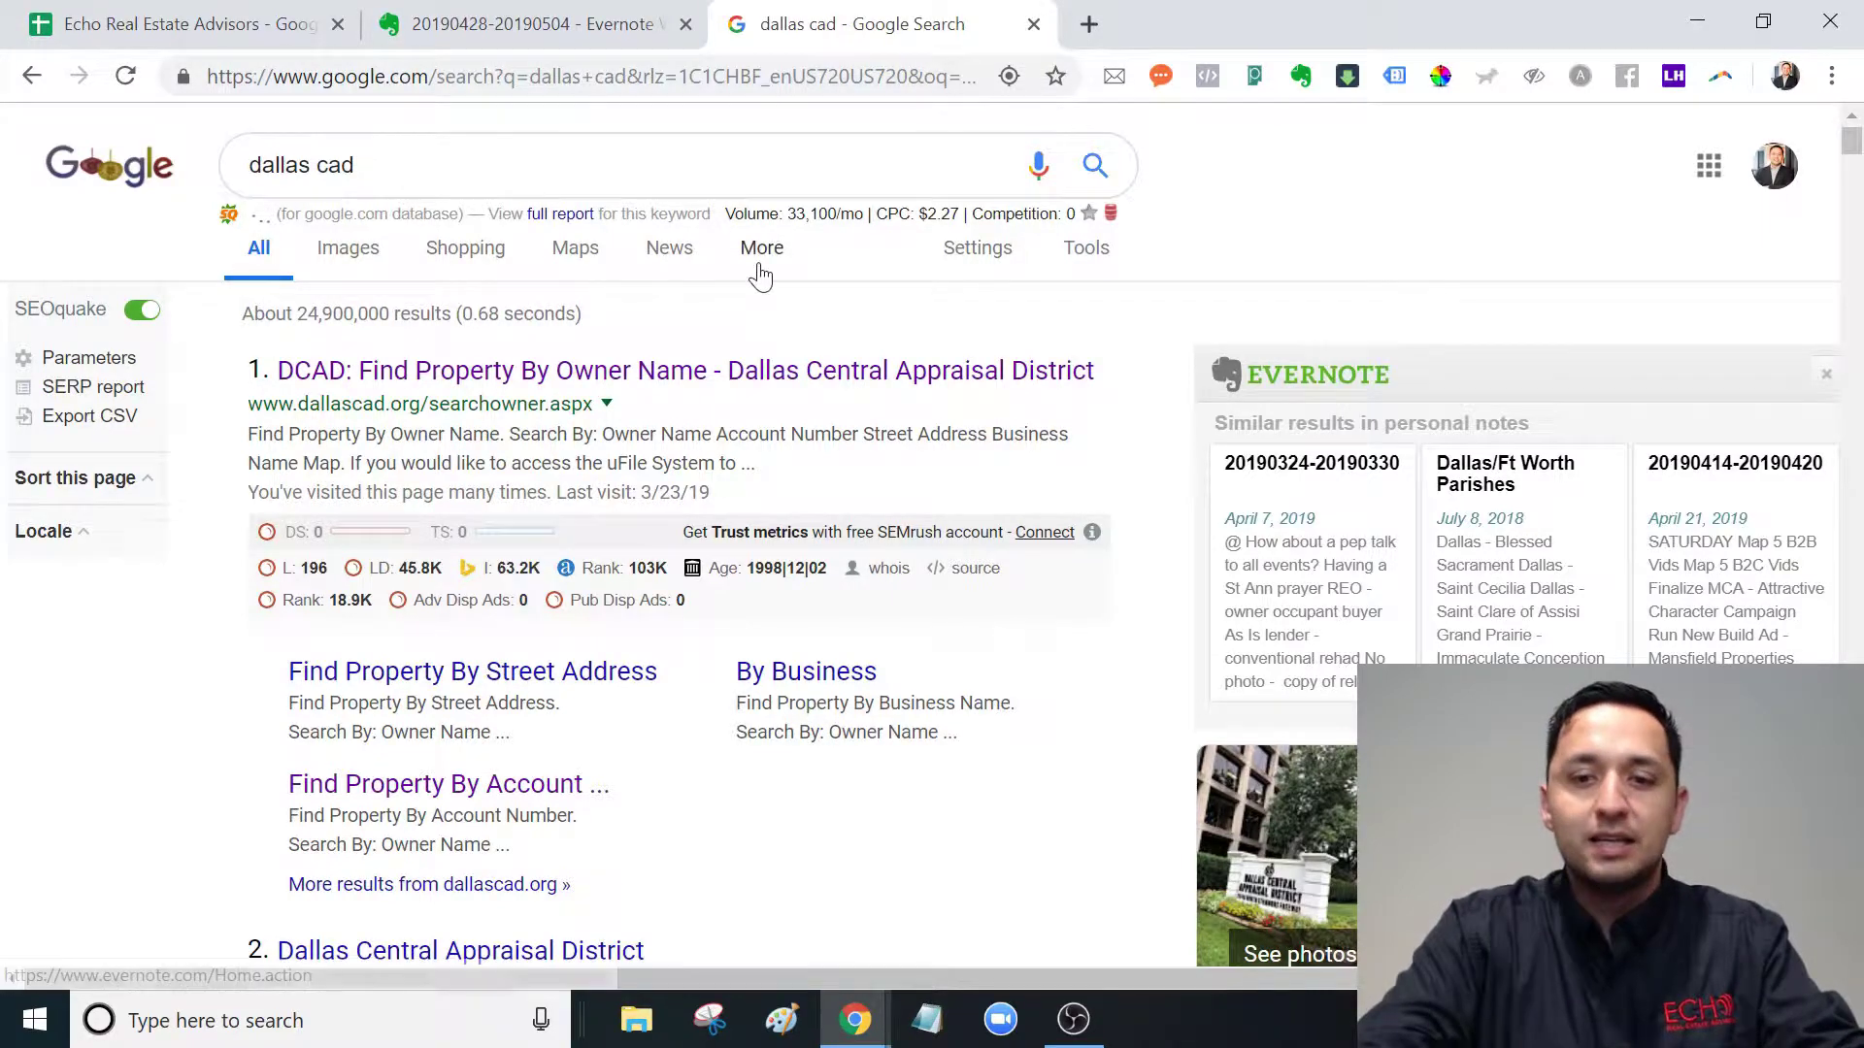
left_click(573, 378)
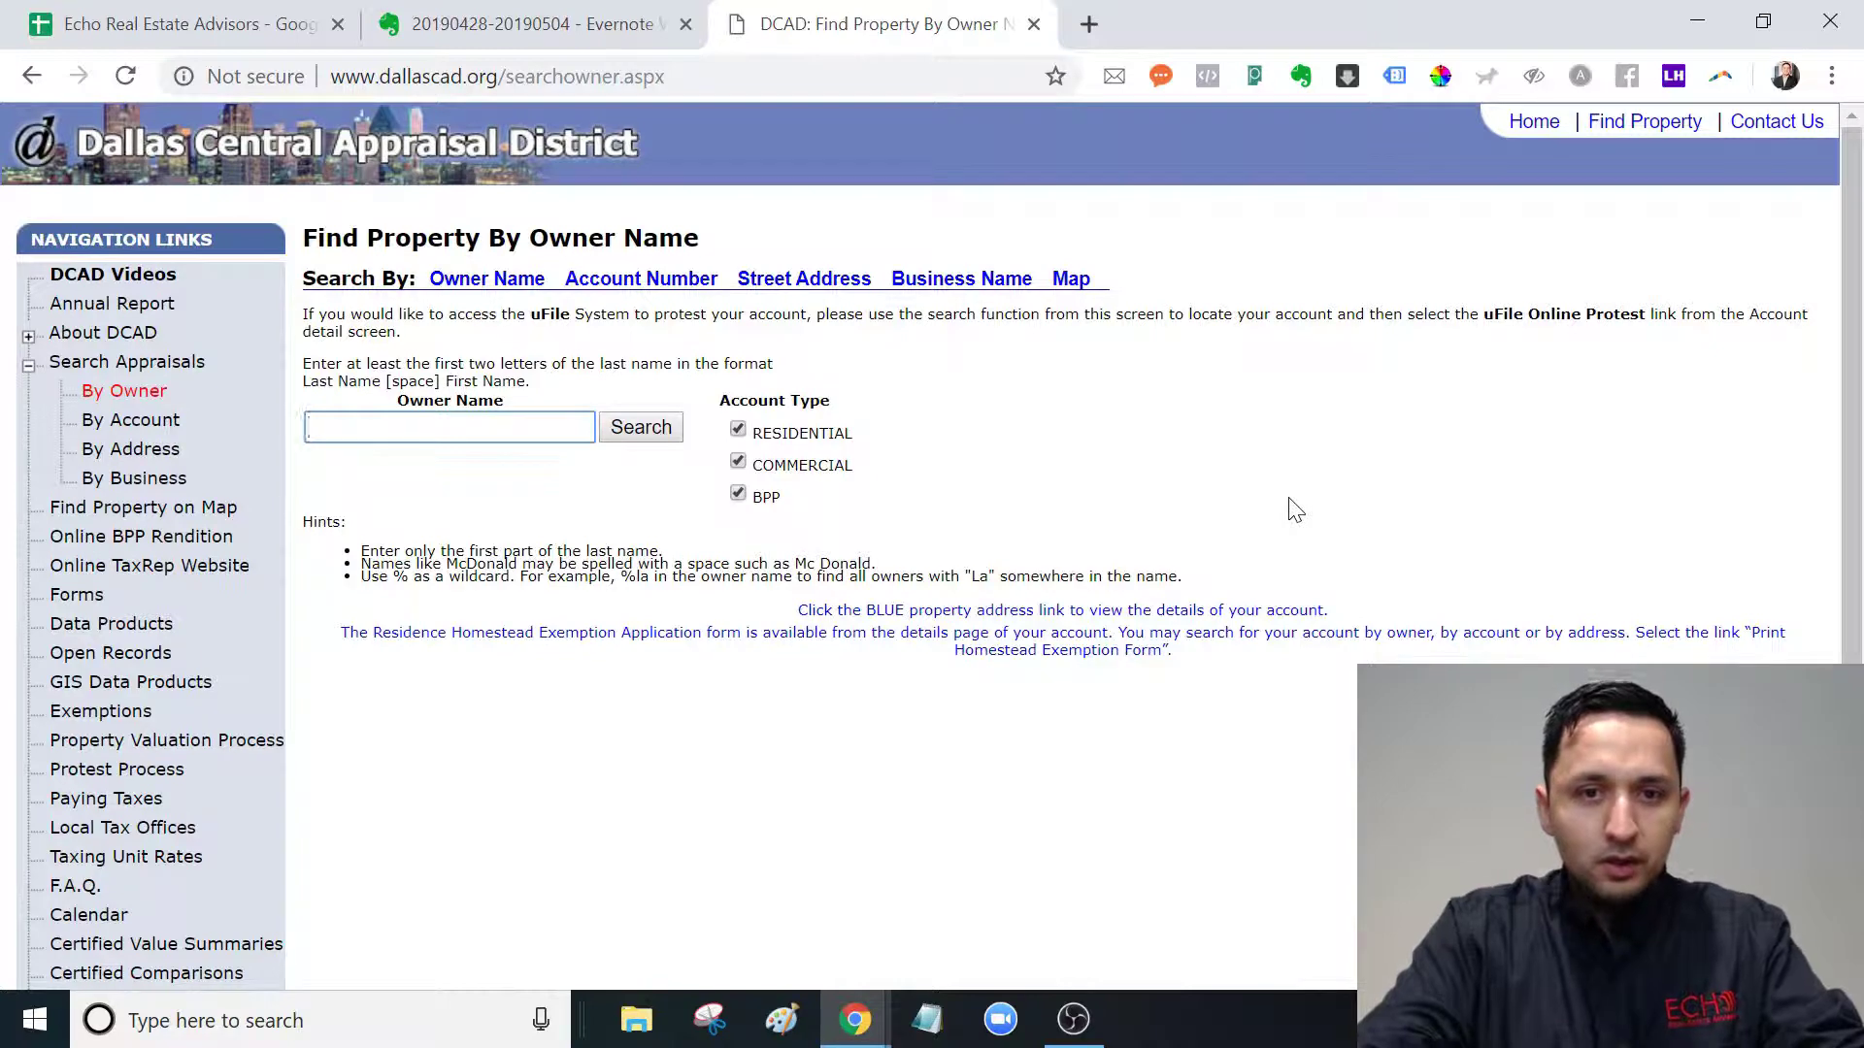
left_click(789, 282)
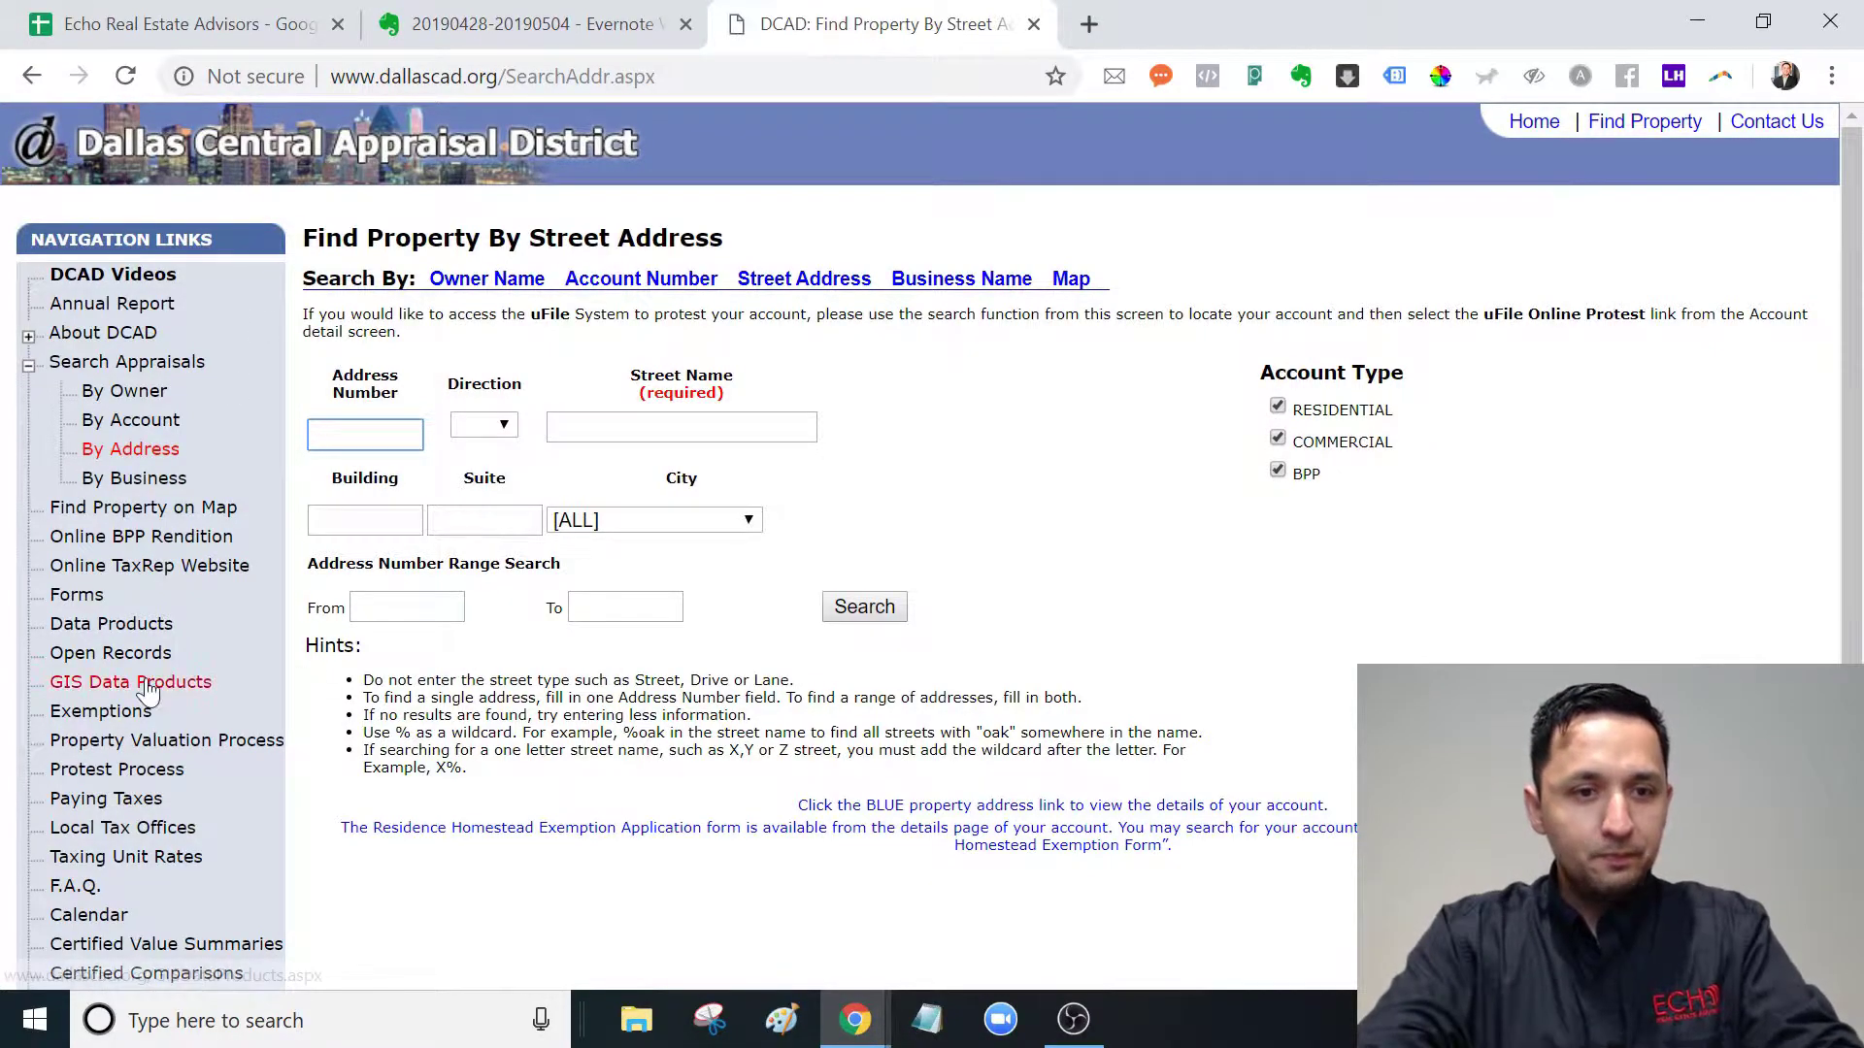
Review the Residence Homestead Exemption requirements on the appraisal district's Property Tax Exemptions page
scroll(142, 667, "down", 5)
scroll(141, 667, "up", 5)
left_click(112, 721)
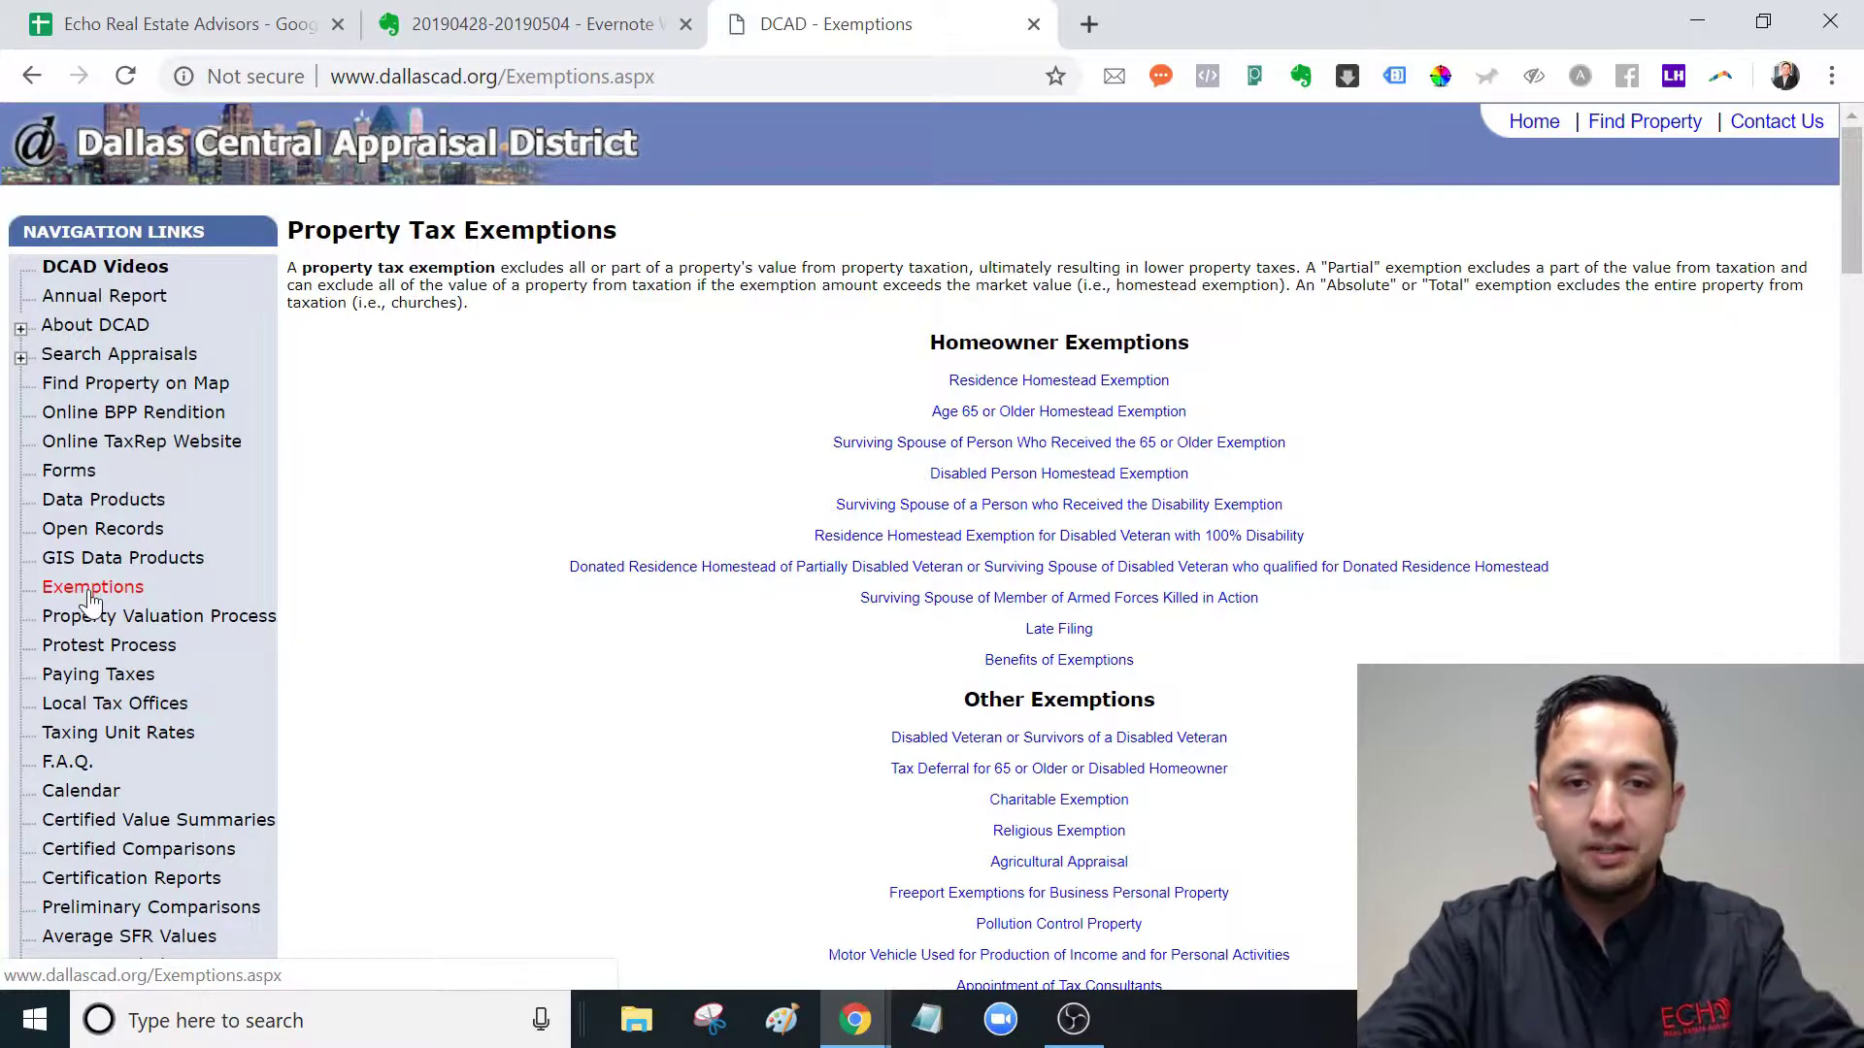
left_click(1001, 381)
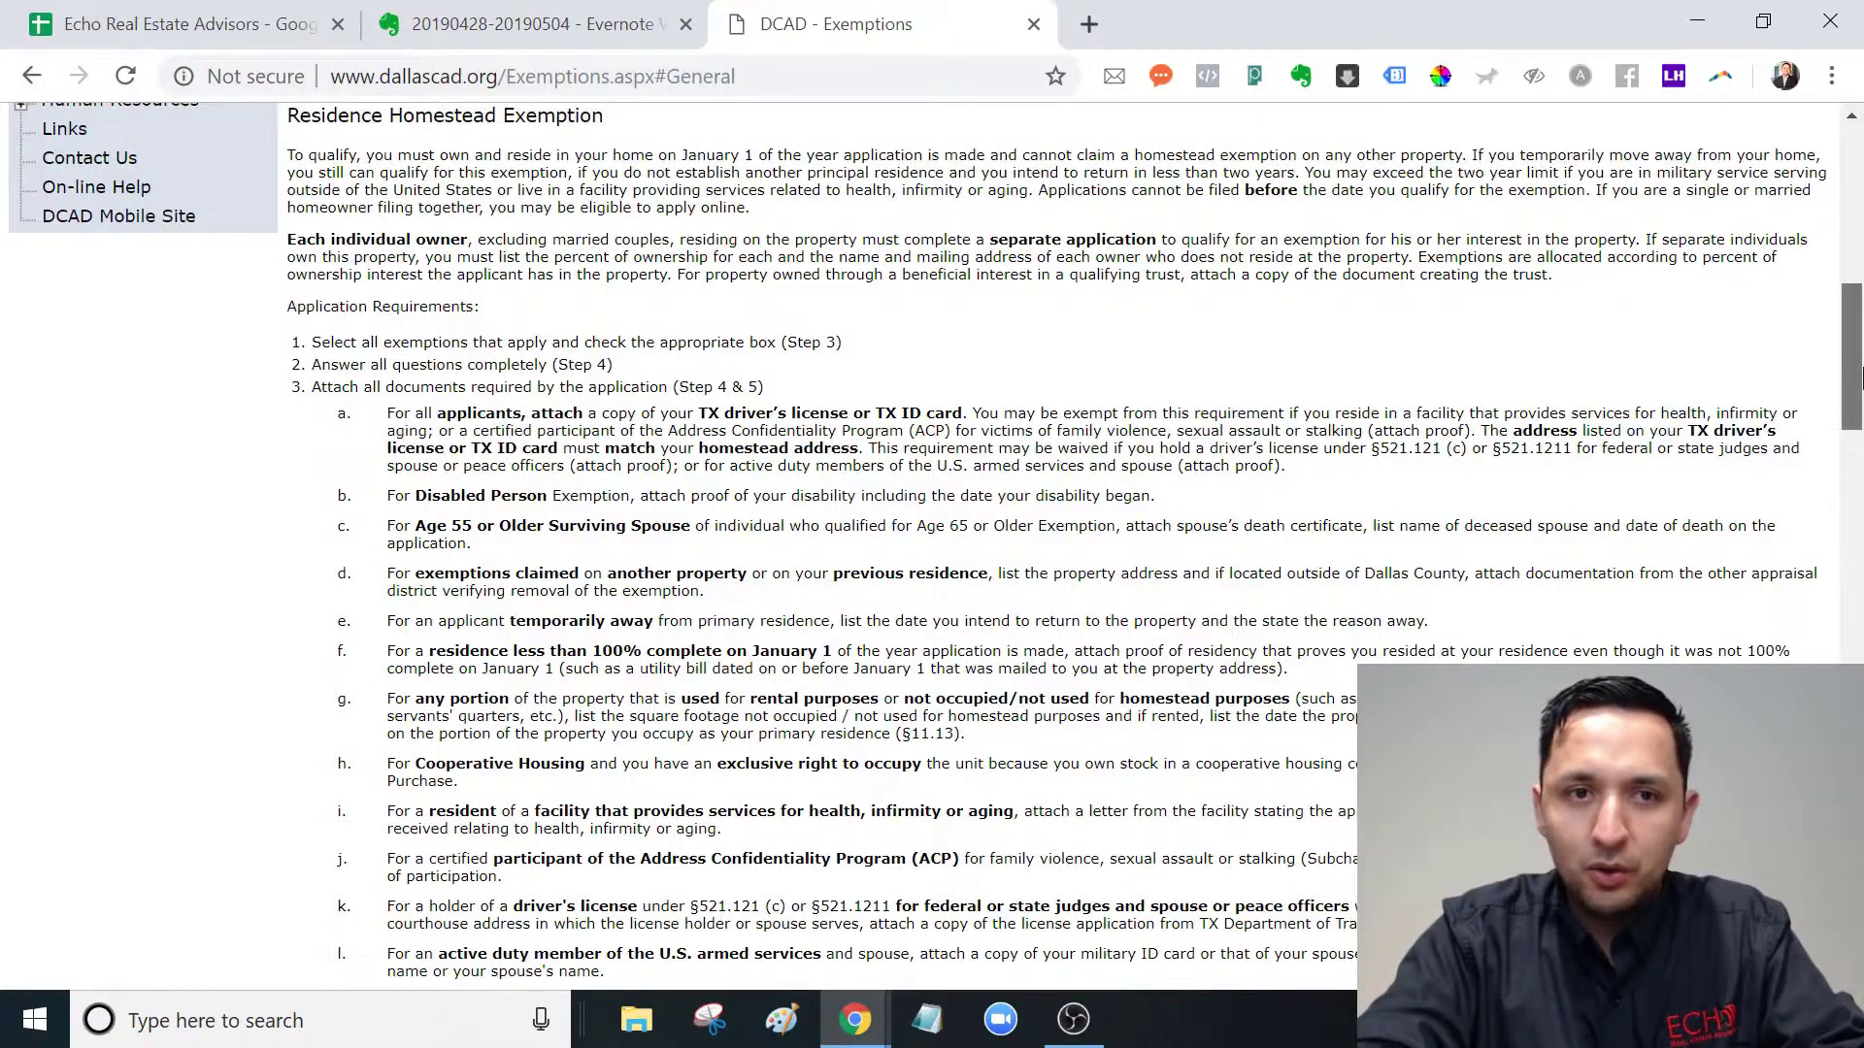
left_click_drag(1856, 377, 1802, 236)
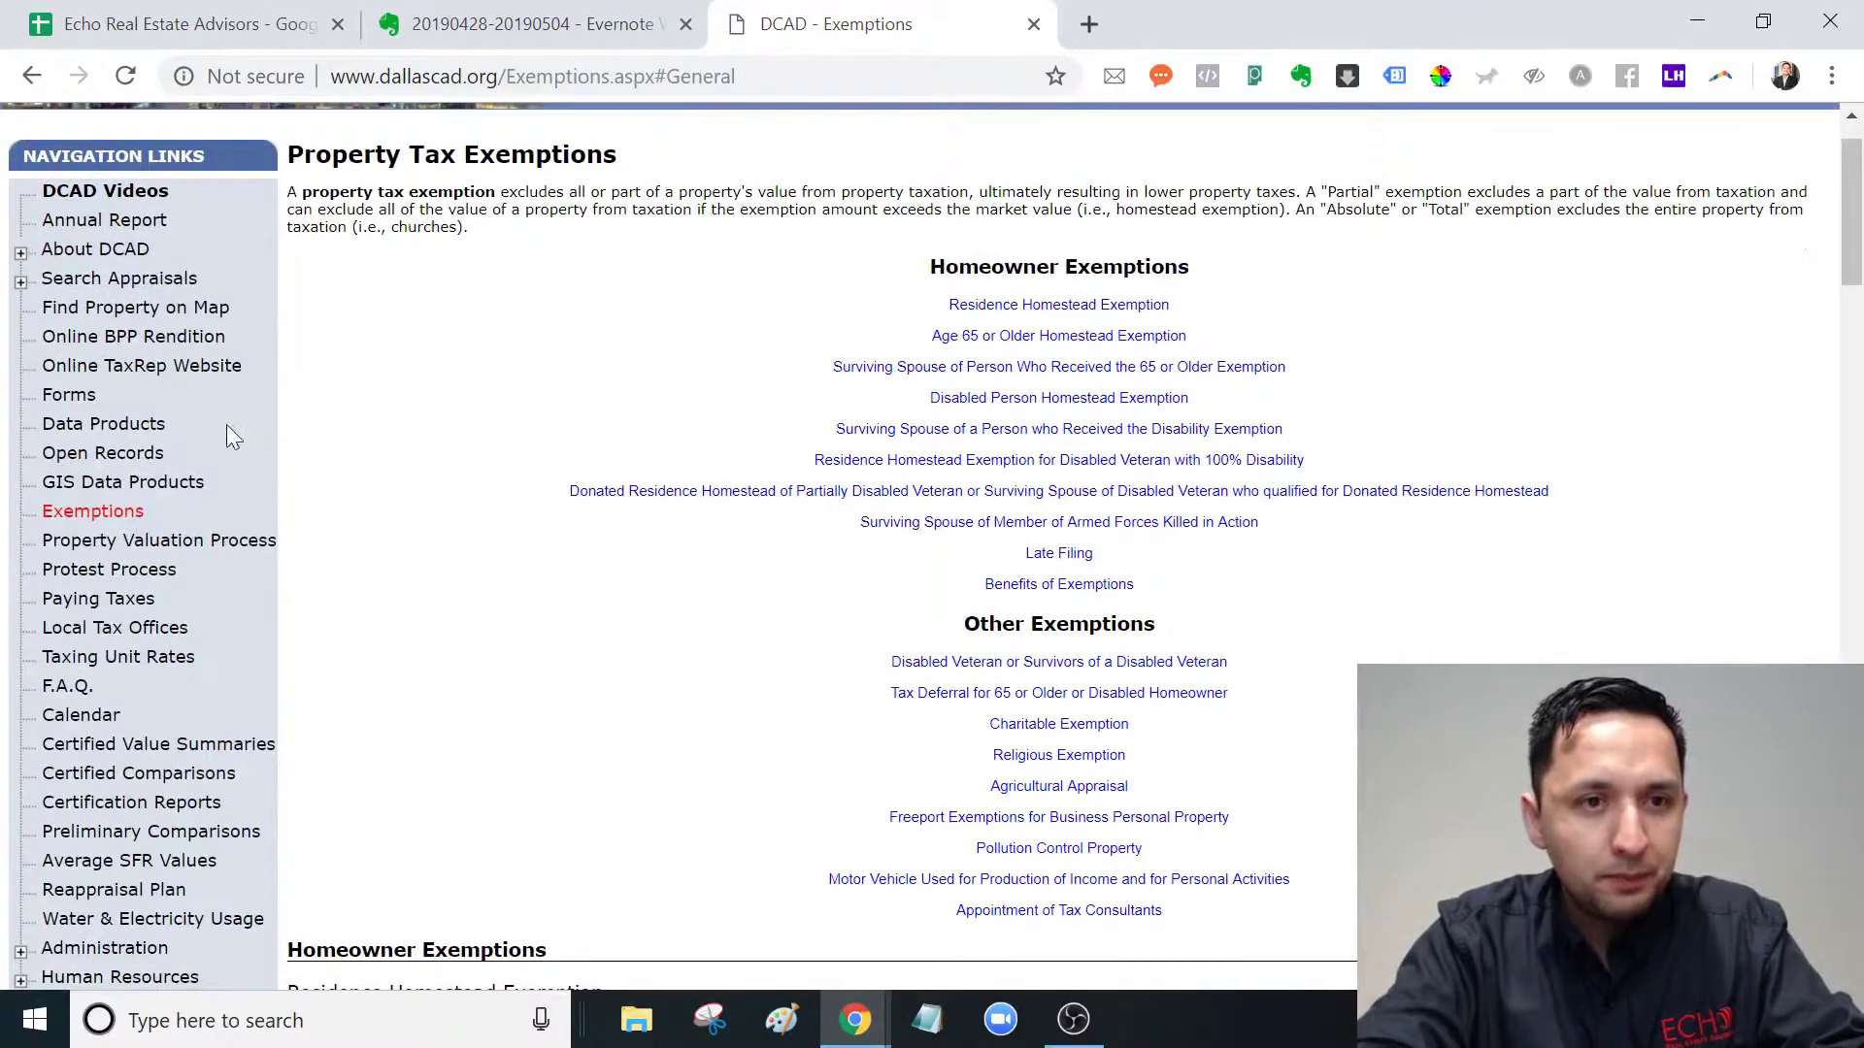
Open the Residence Homestead Exemption Application from the available forms and switch its property lookup to street address
left_click(66, 395)
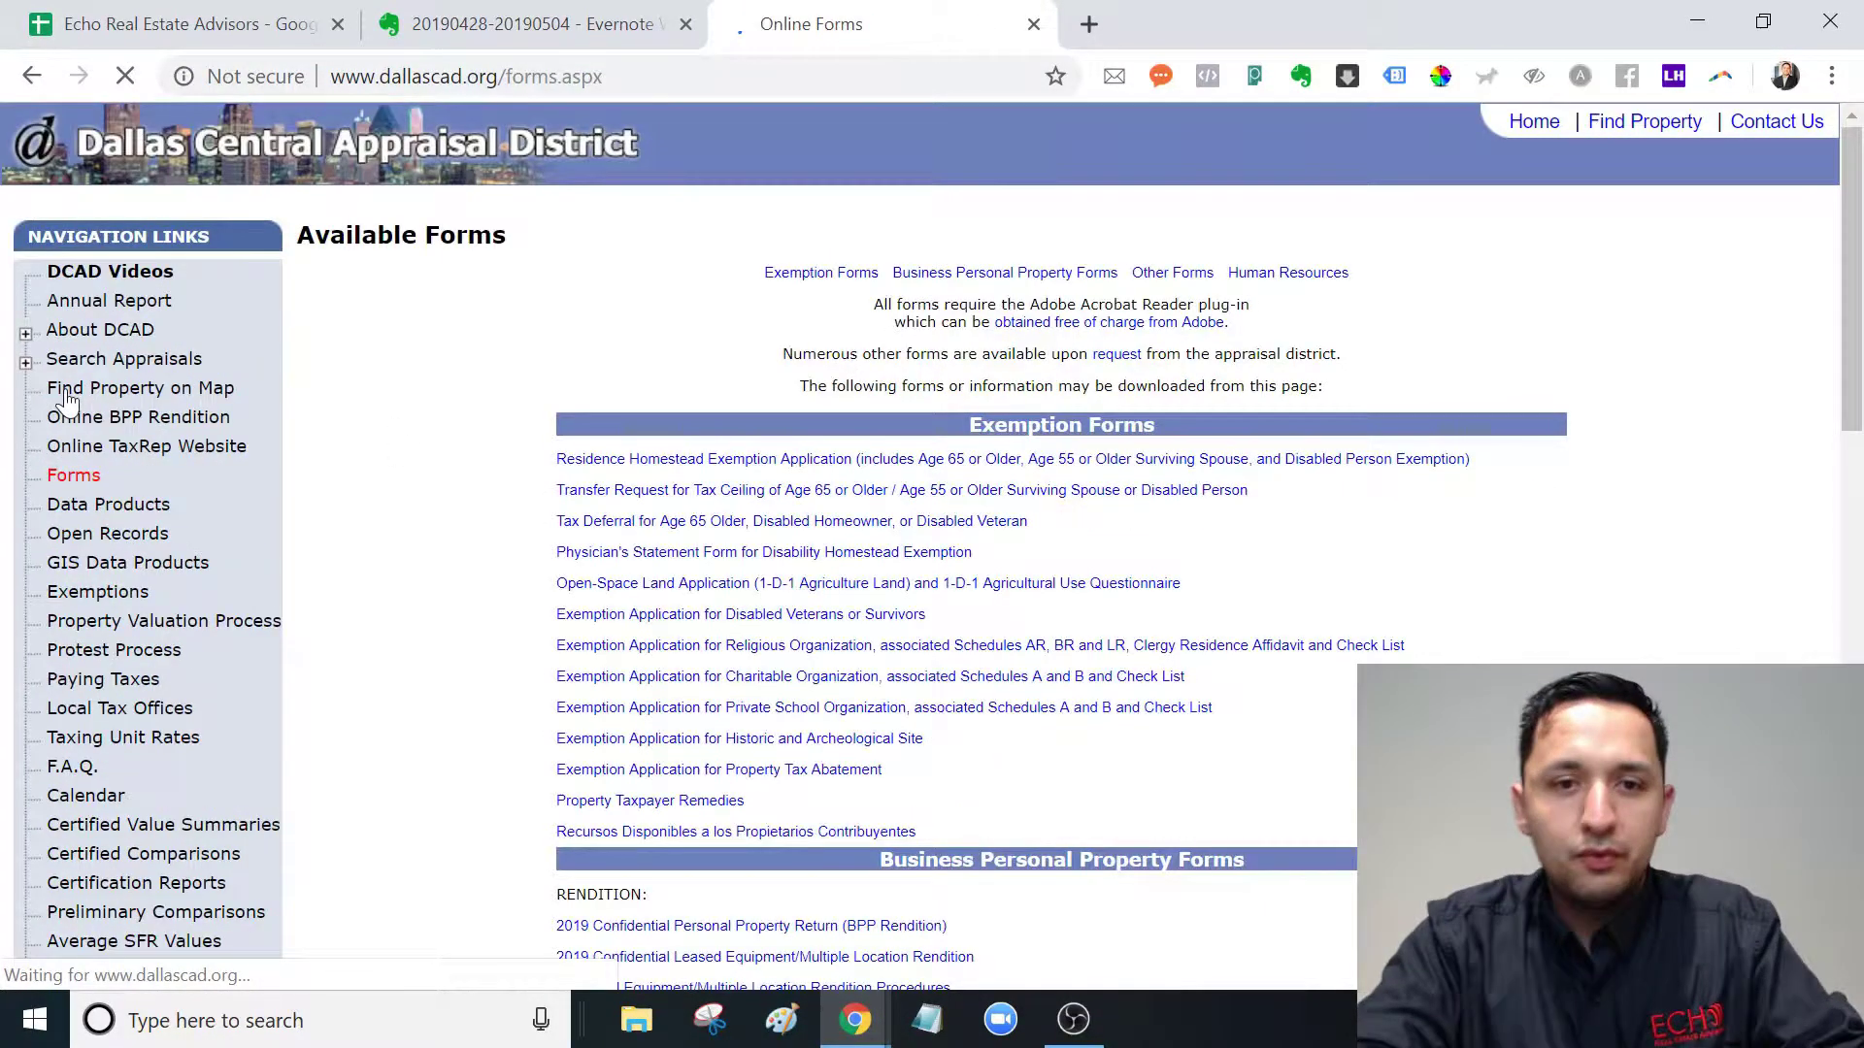
left_click(615, 464)
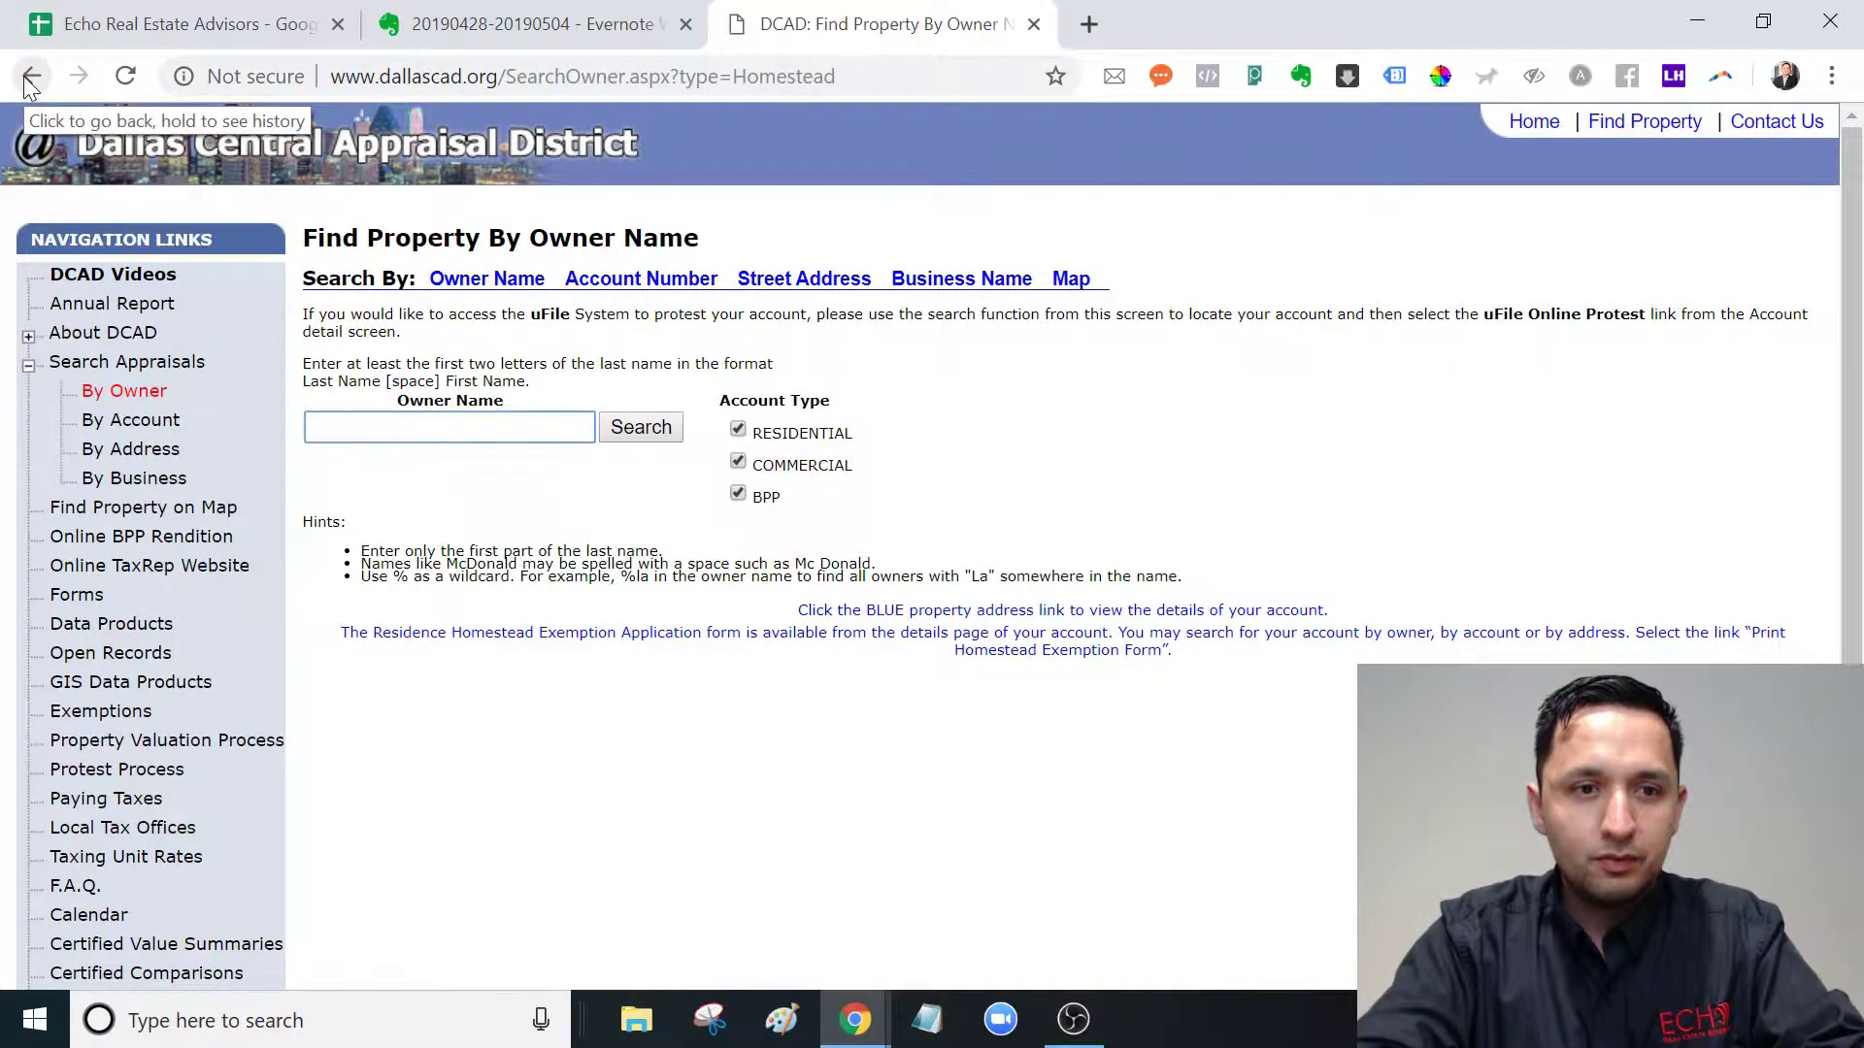
left_click(74, 596)
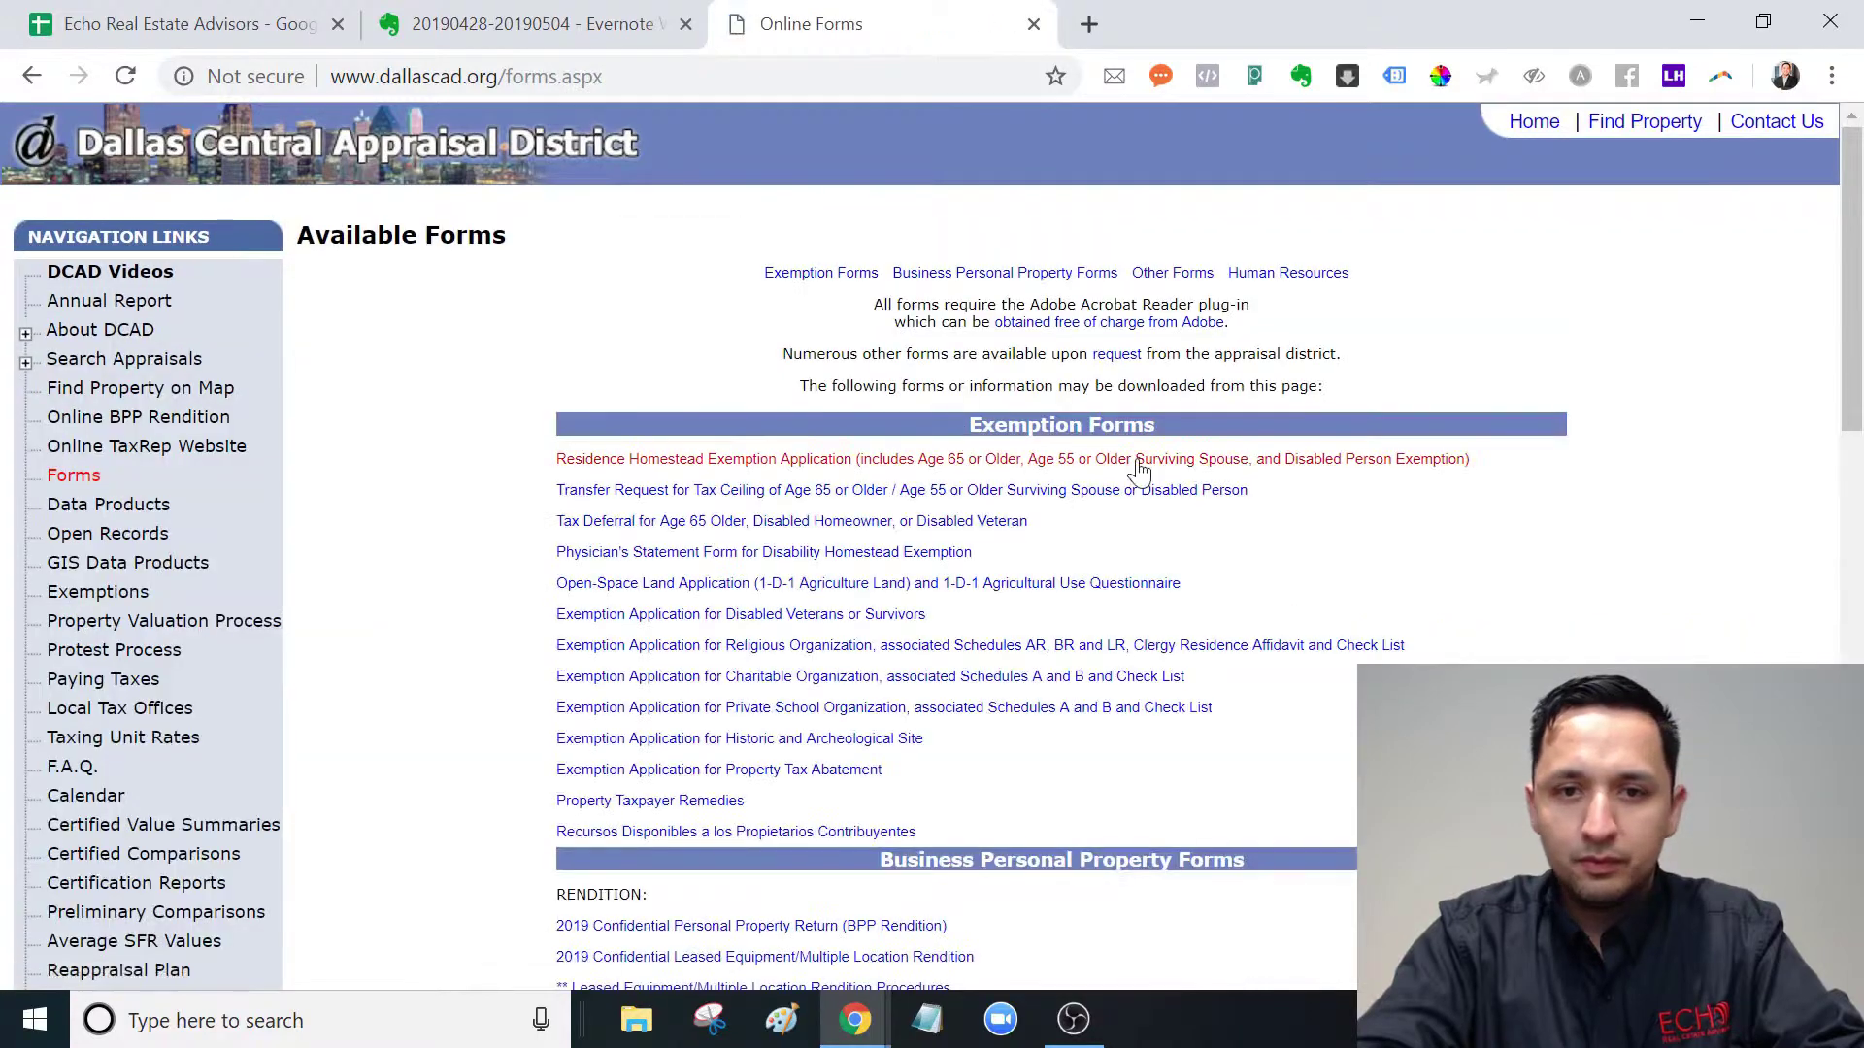
left_click(1179, 462)
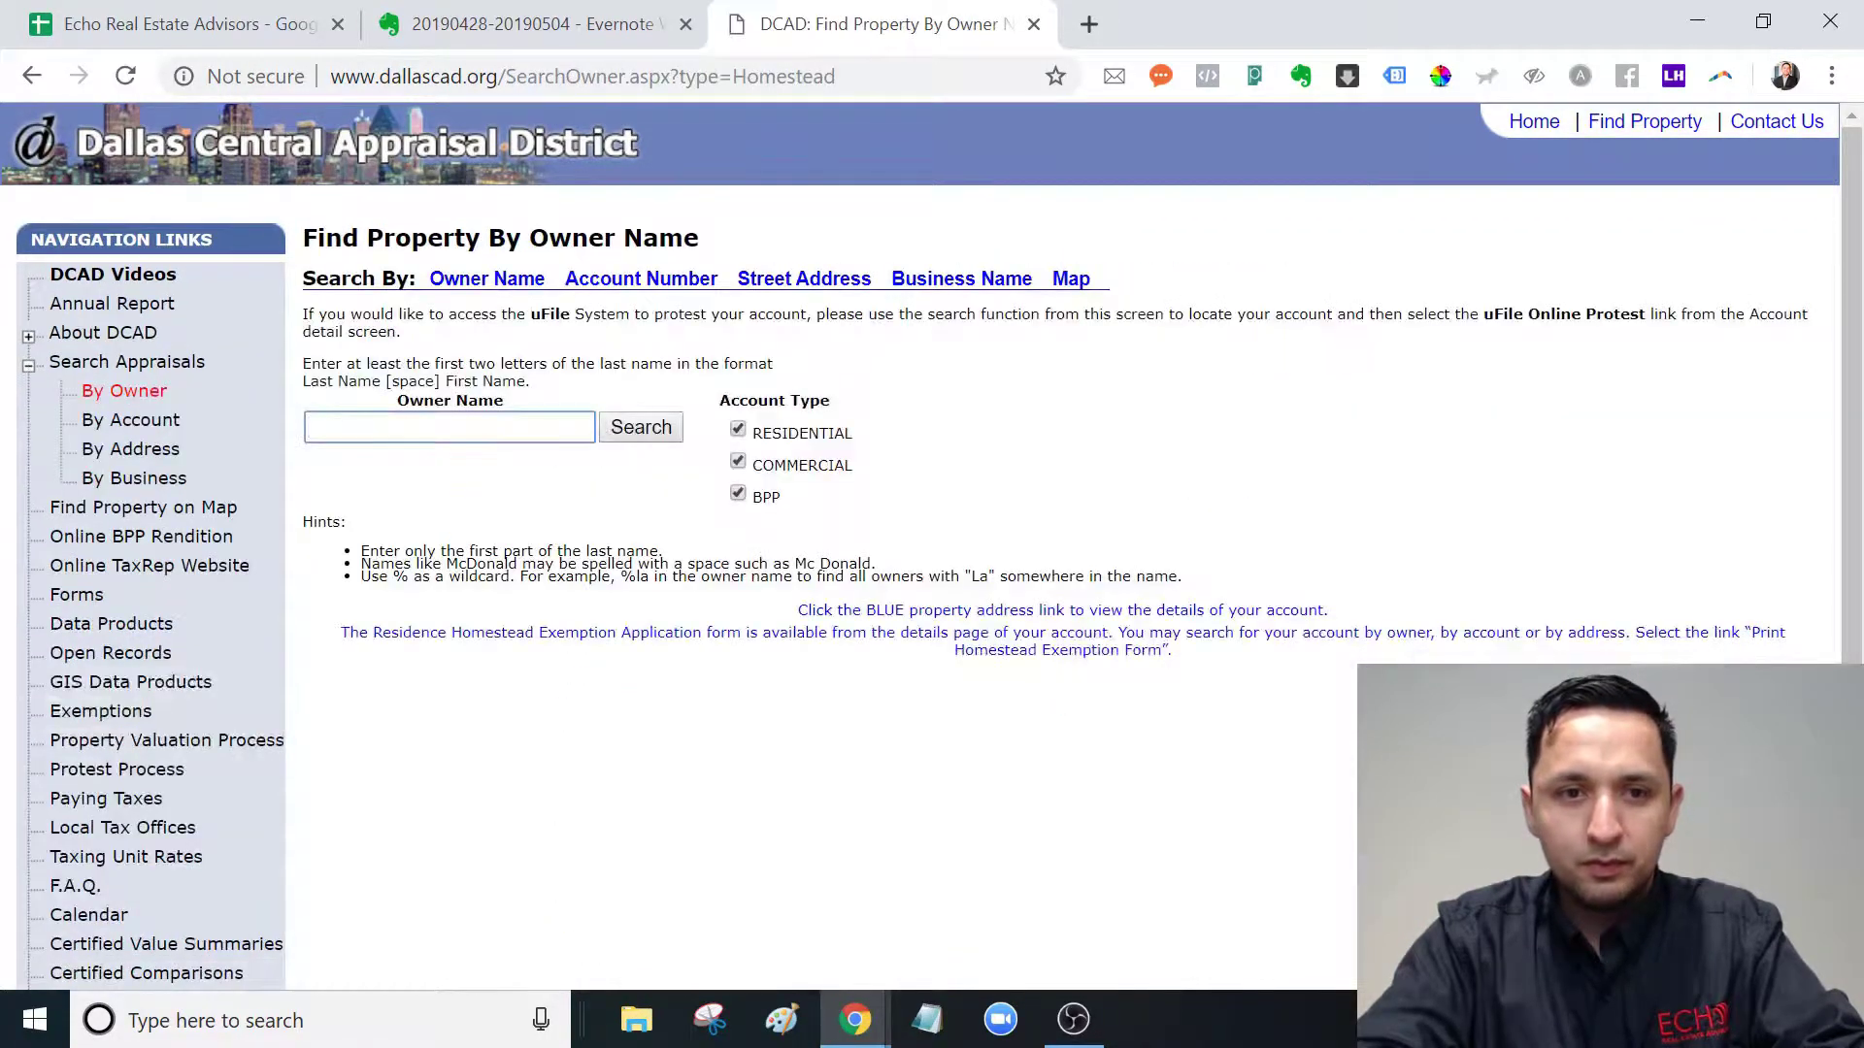
left_click(744, 285)
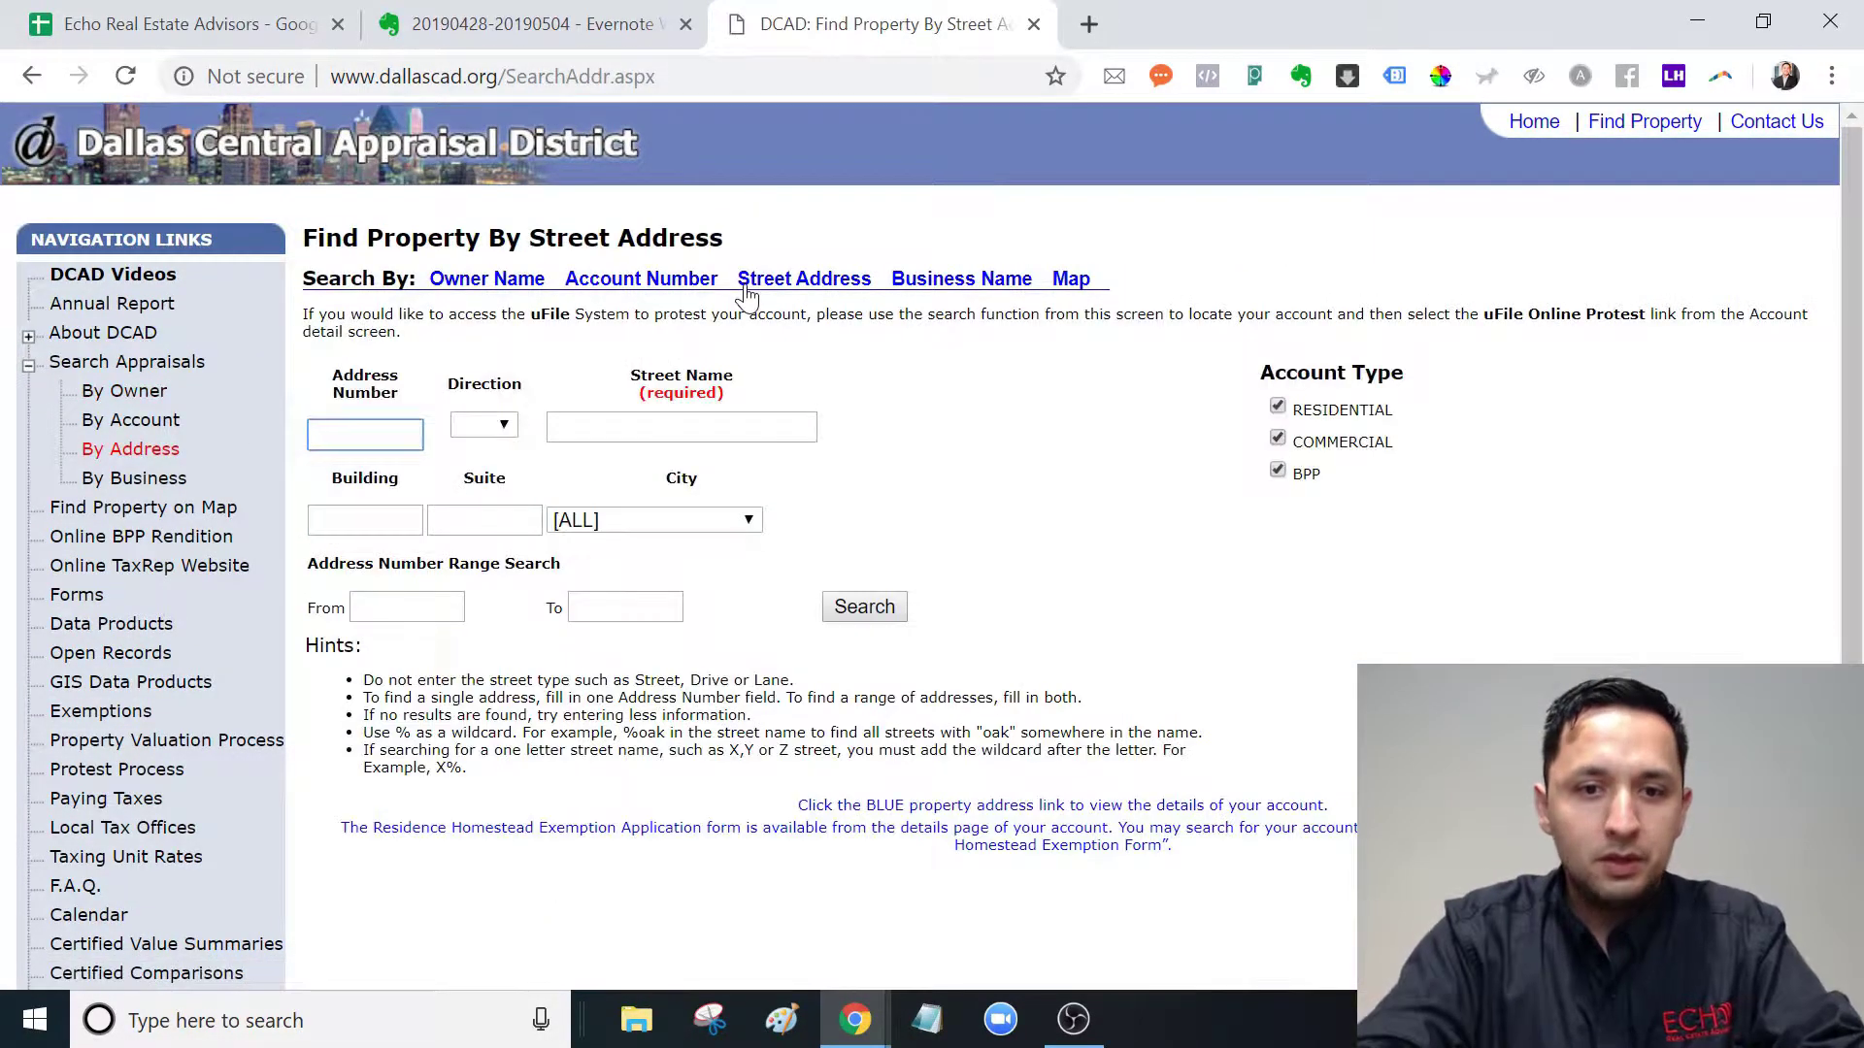
left_click(640, 434)
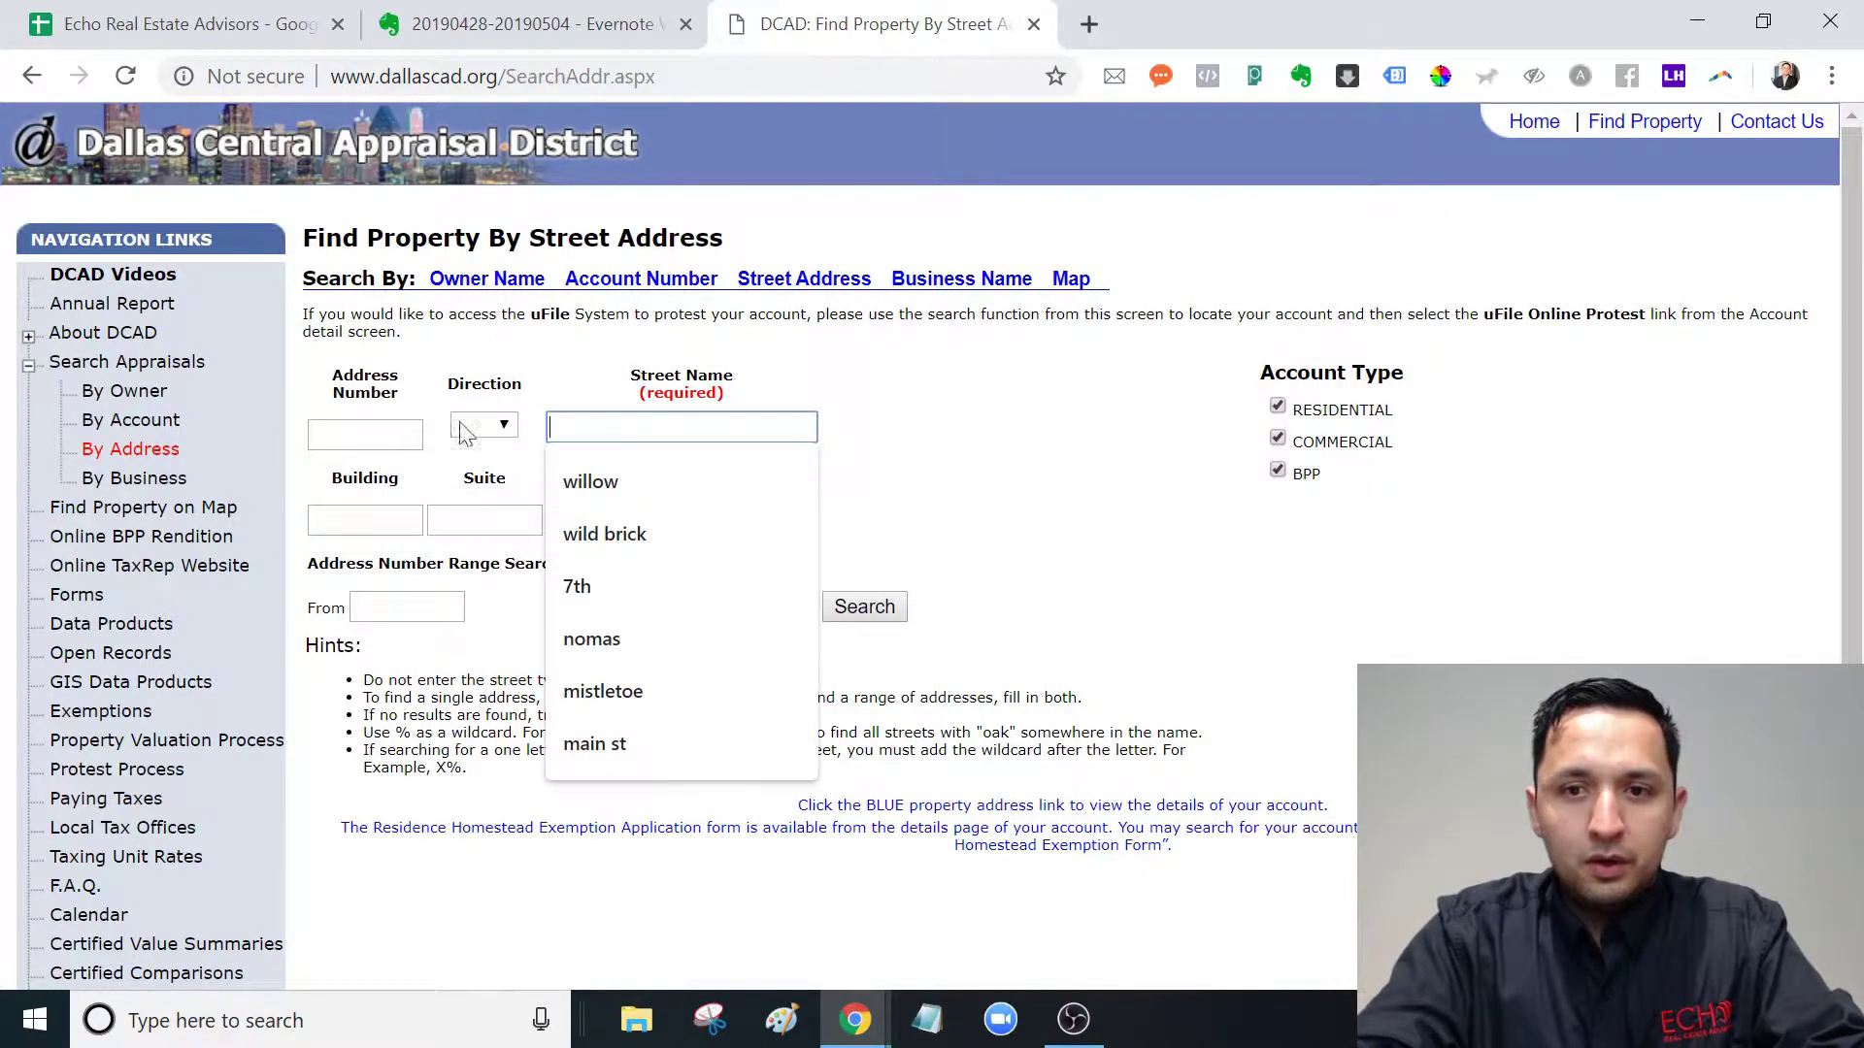
left_click(388, 435)
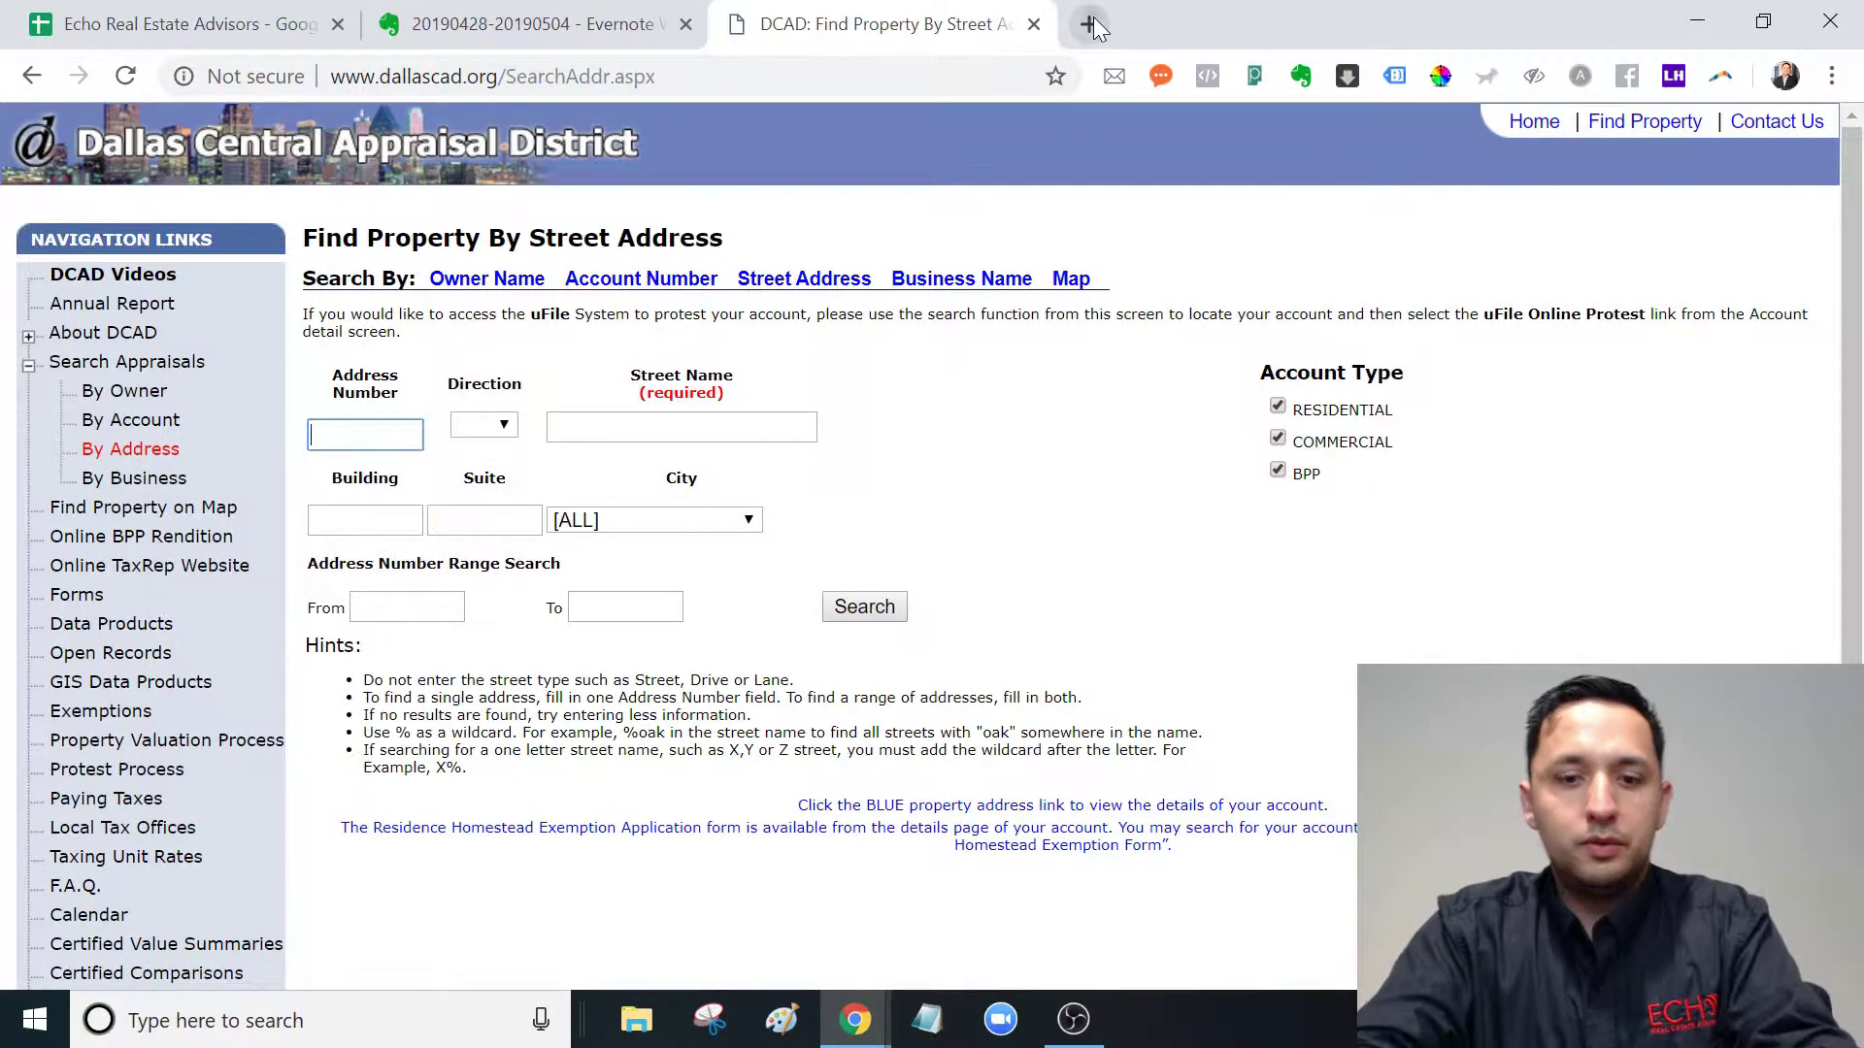
Search Google for "dallas cad" in a new tab and find the Dallas Central Appraisal District office's address
left_click(1093, 16)
type("dallas cad")
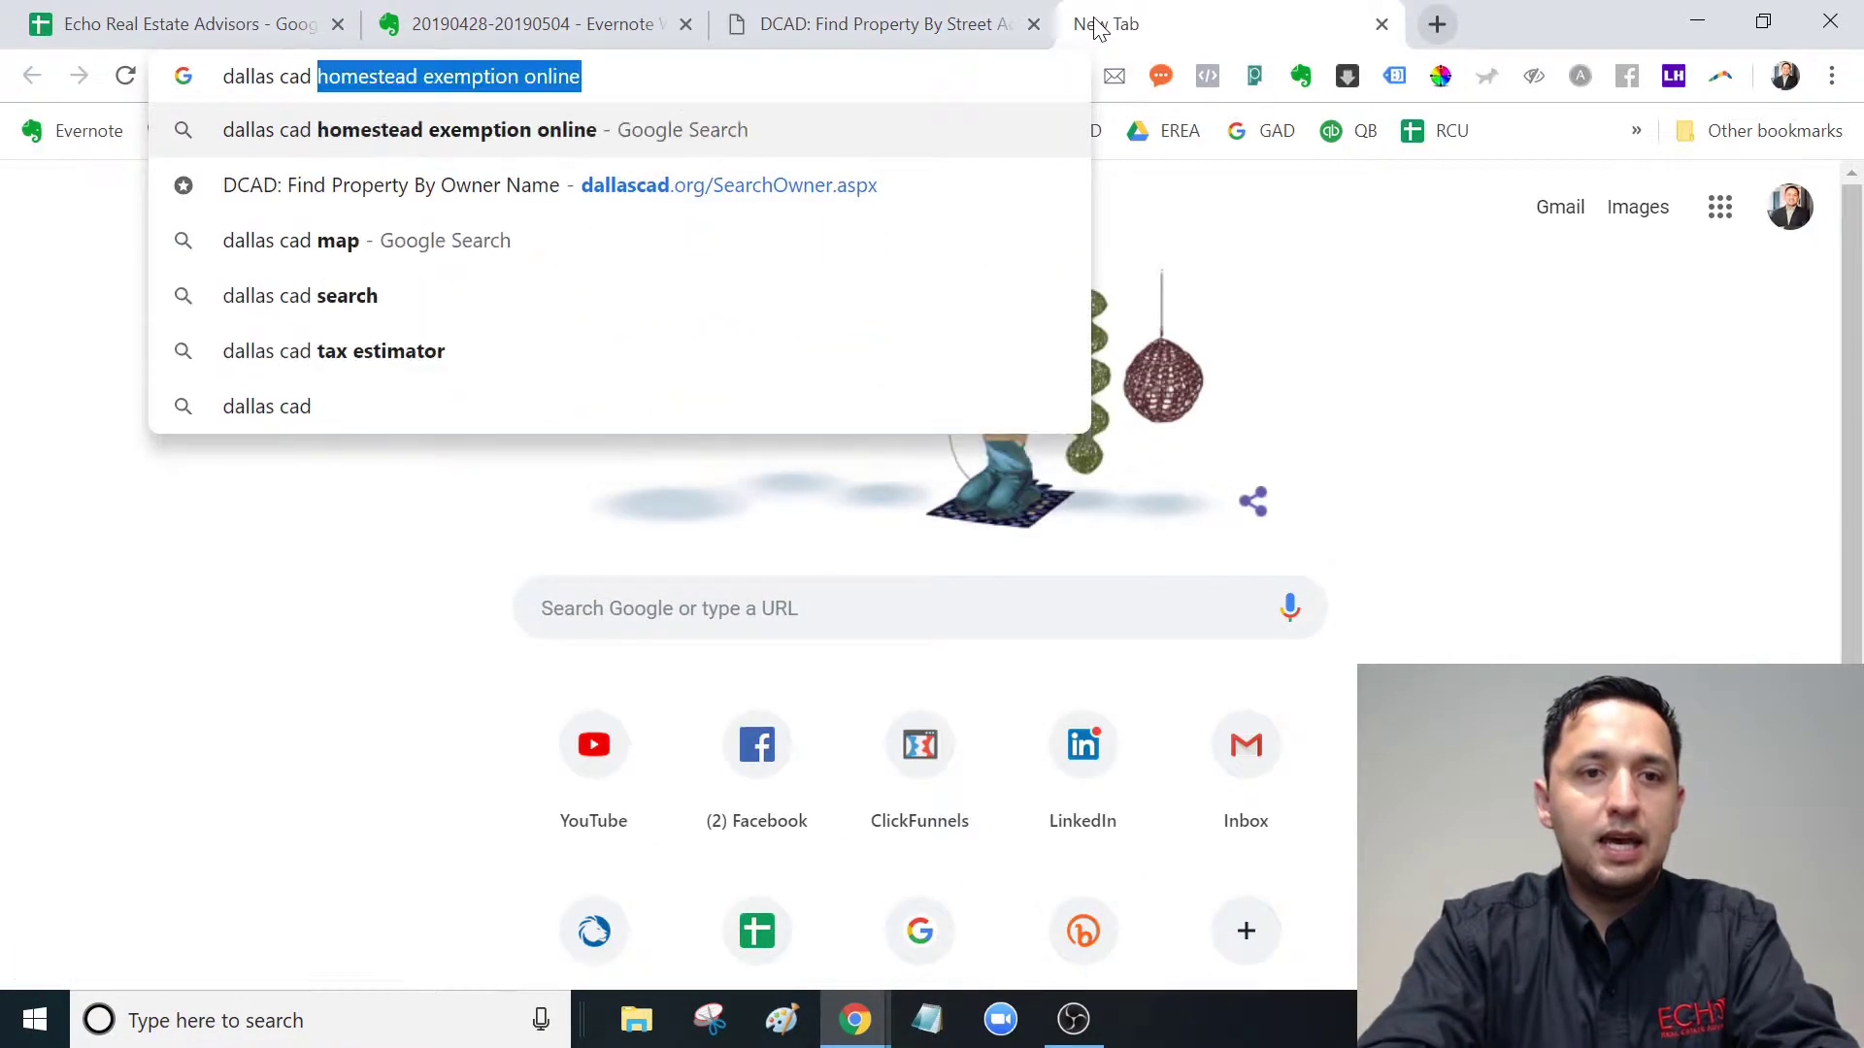
key("Return")
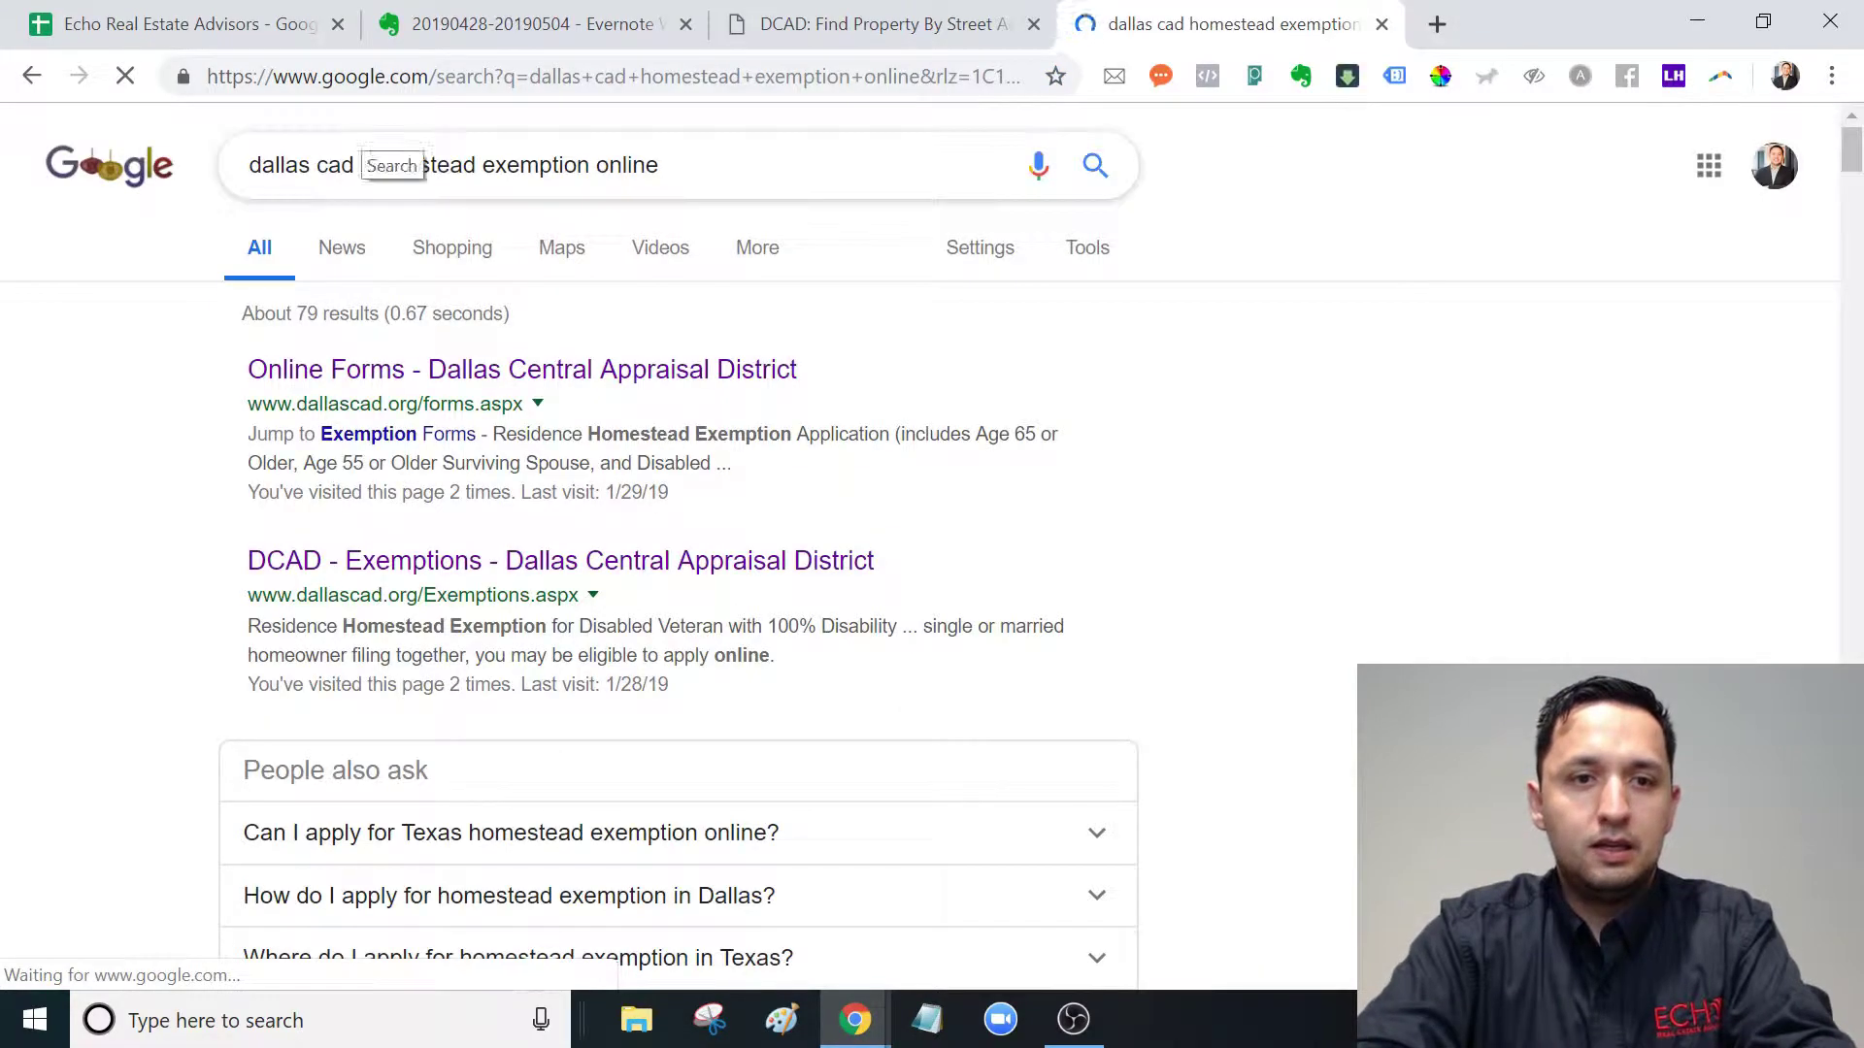
left_click_drag(658, 165, 361, 165)
key("BackSpace")
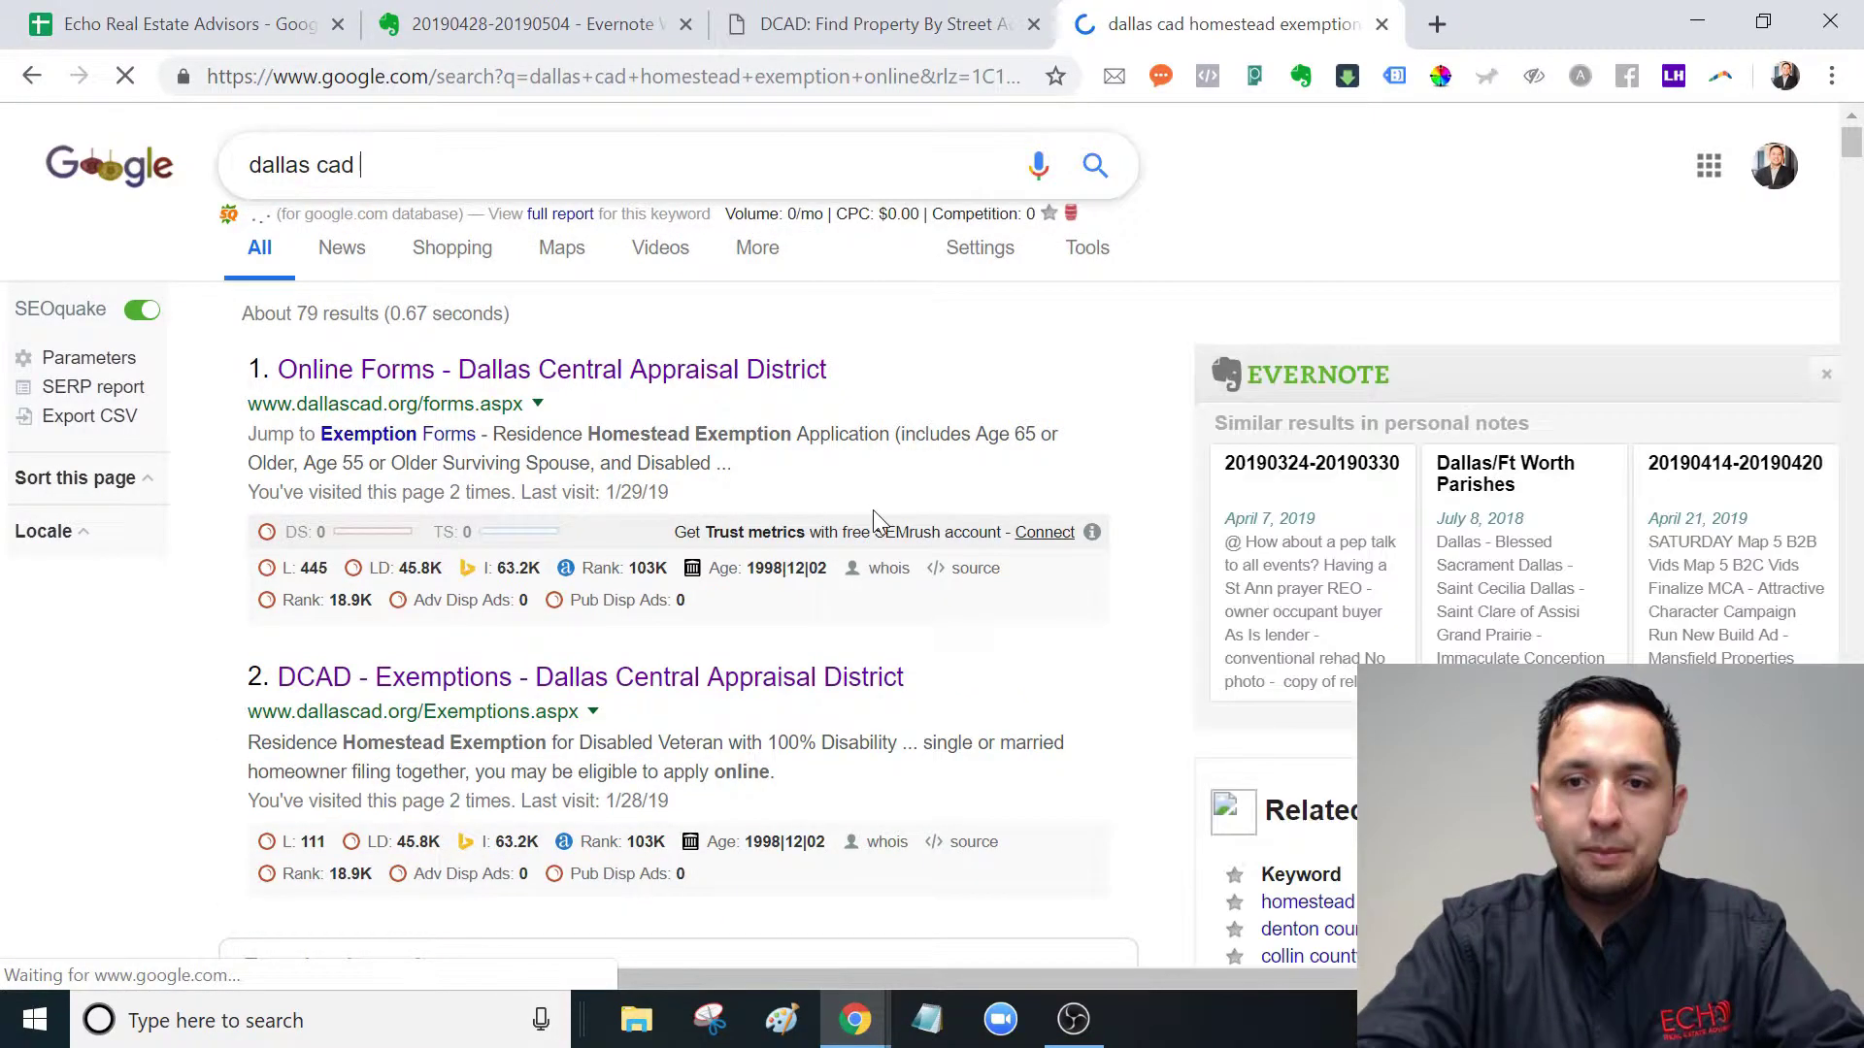
key("Return")
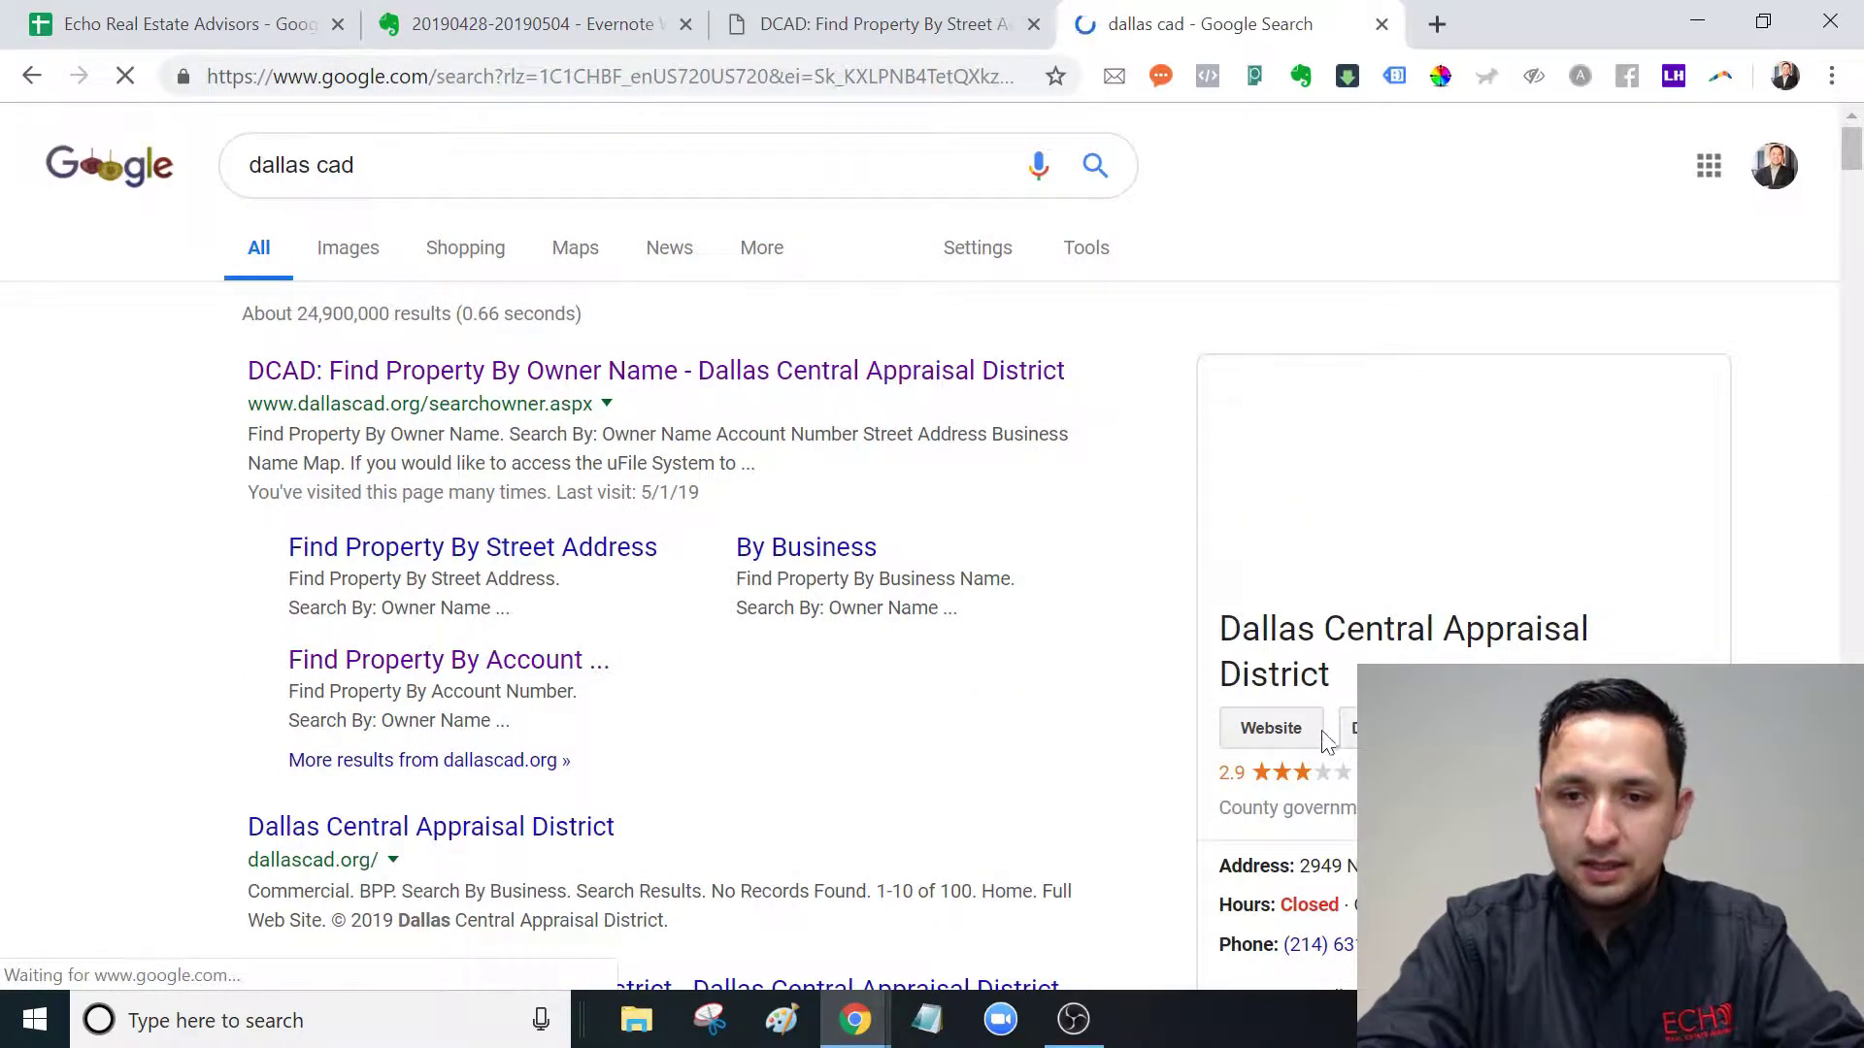
left_click(1853, 187)
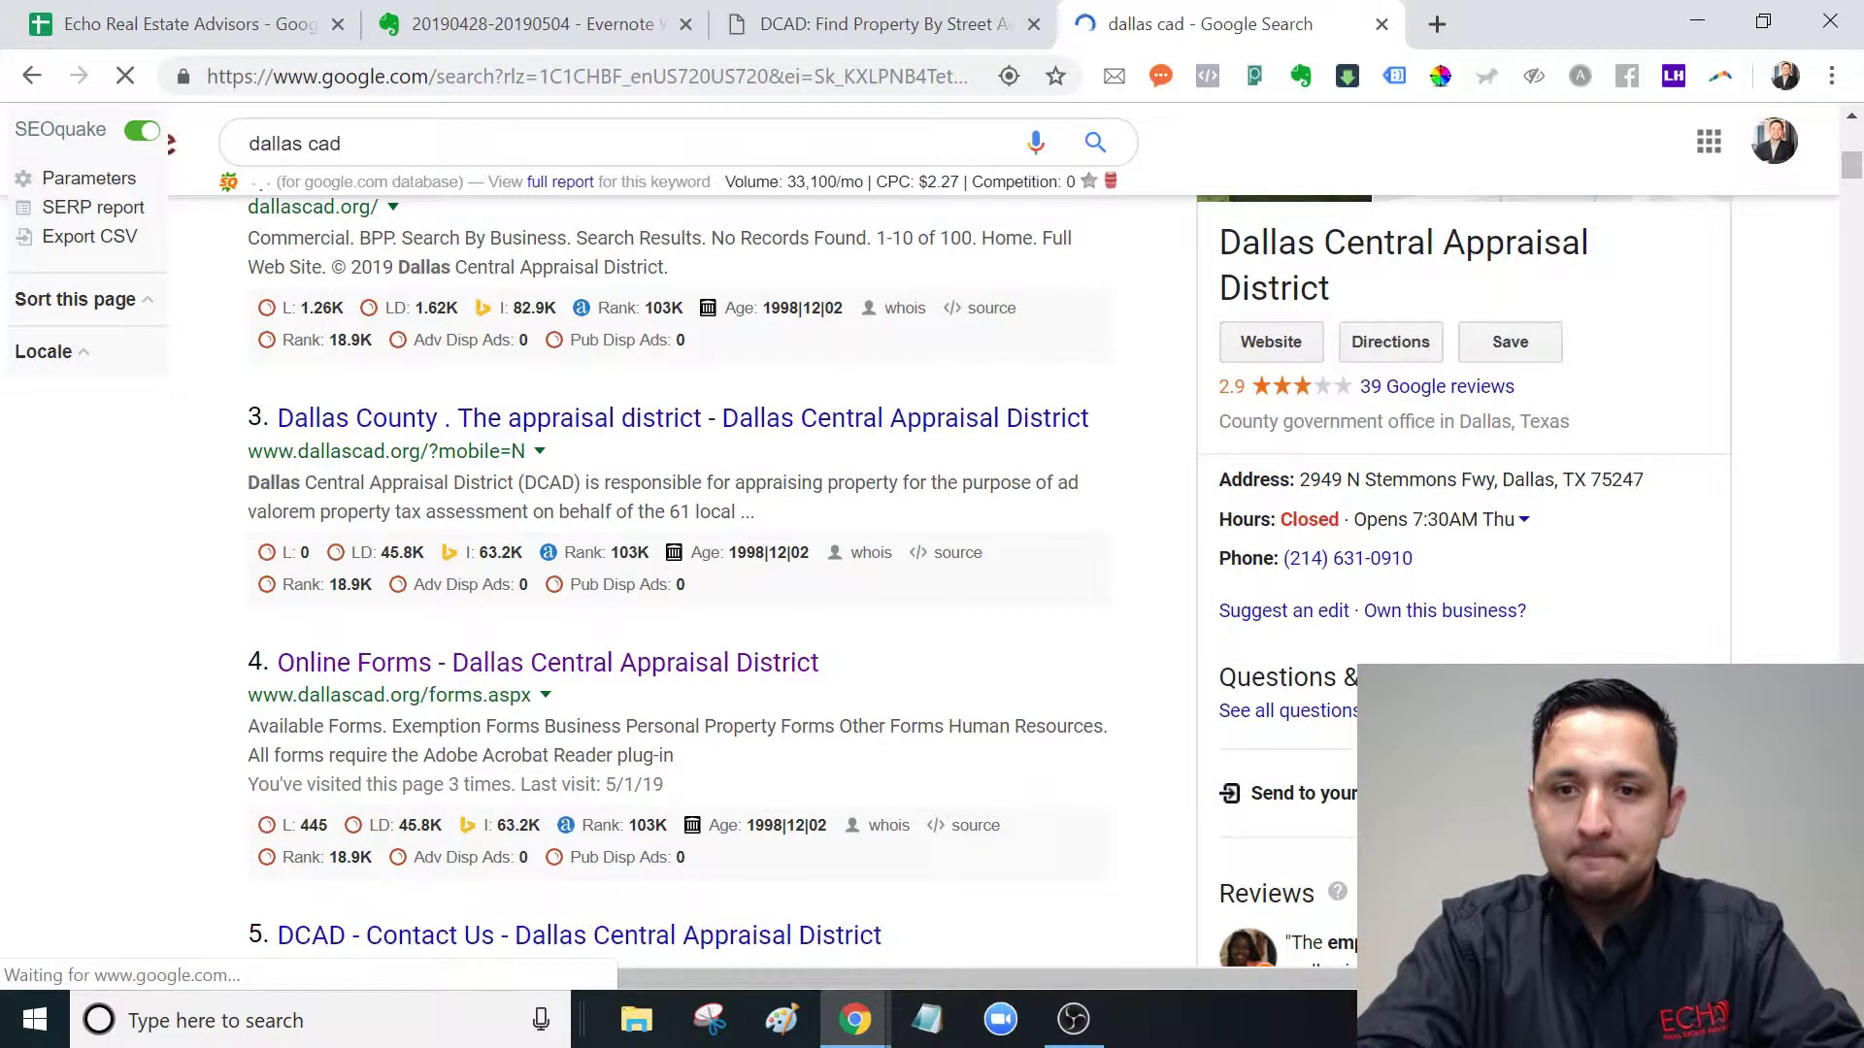
left_click_drag(1300, 479, 1495, 480)
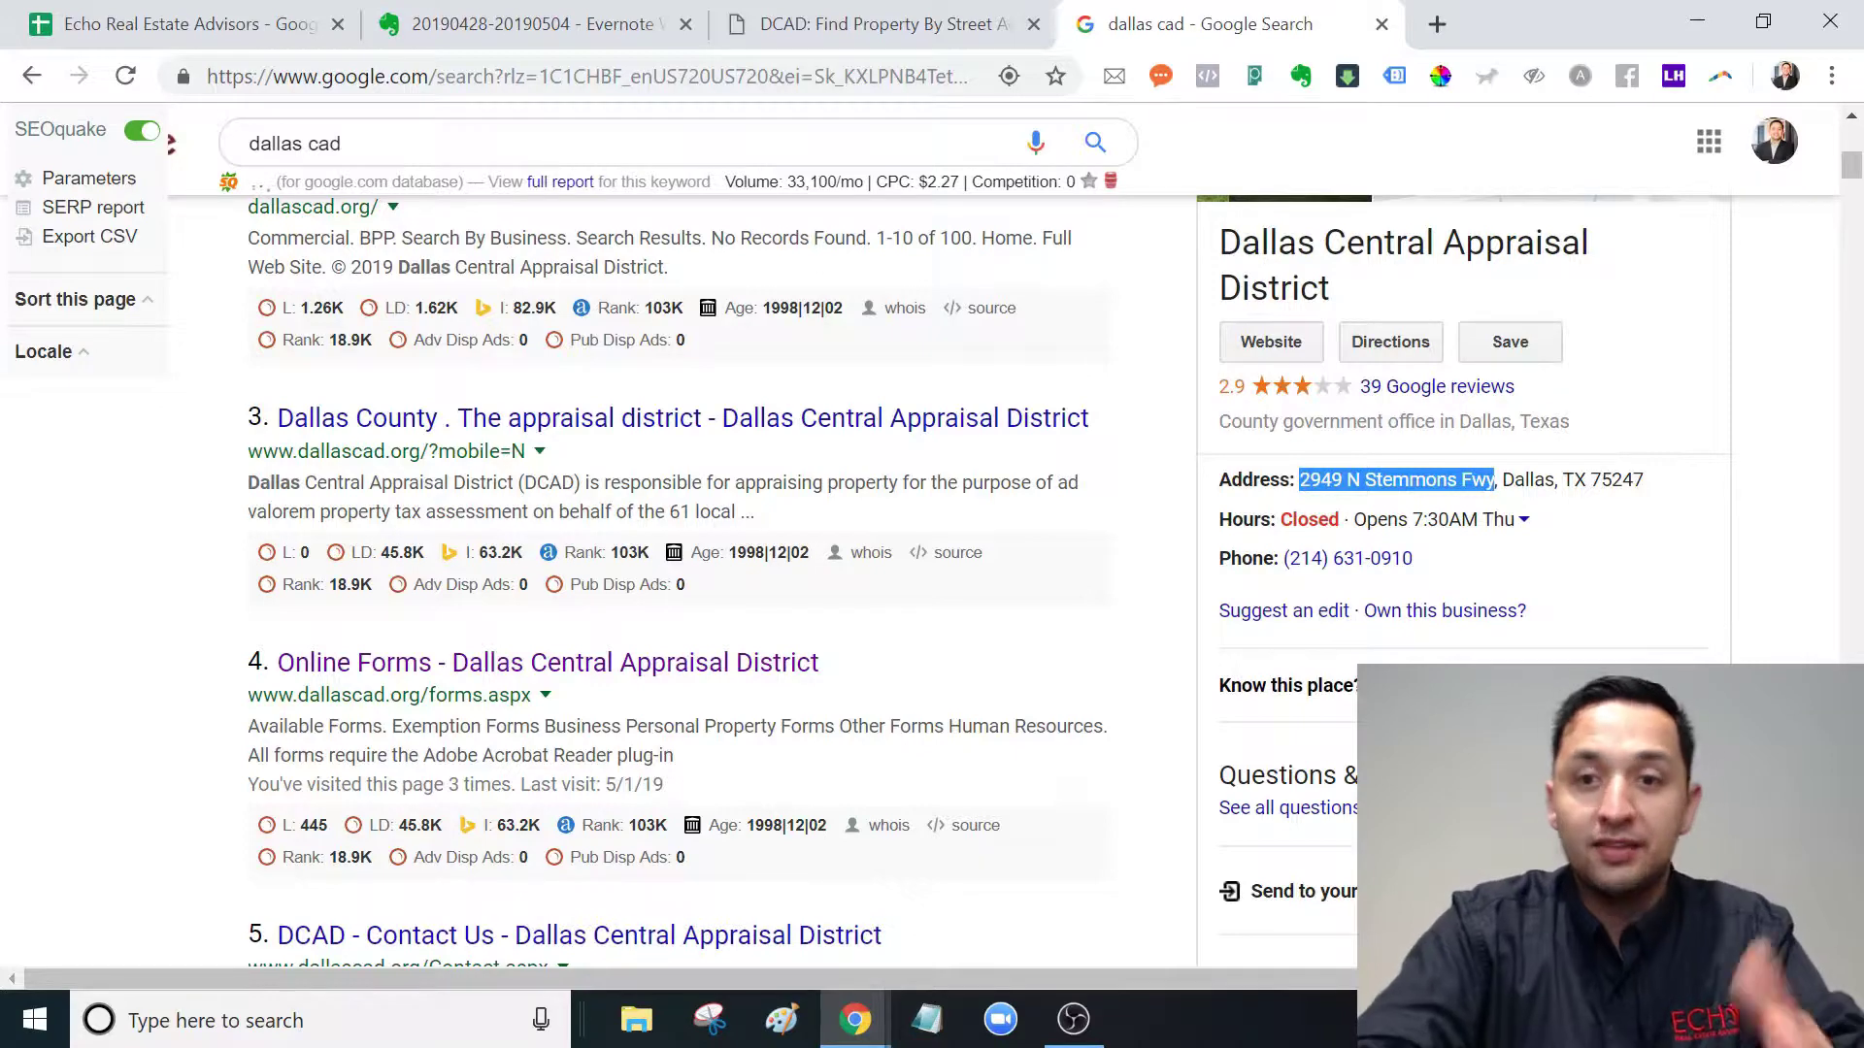
Enter the district office's street number from the Google result as the address number in the property search
left_click(961, 14)
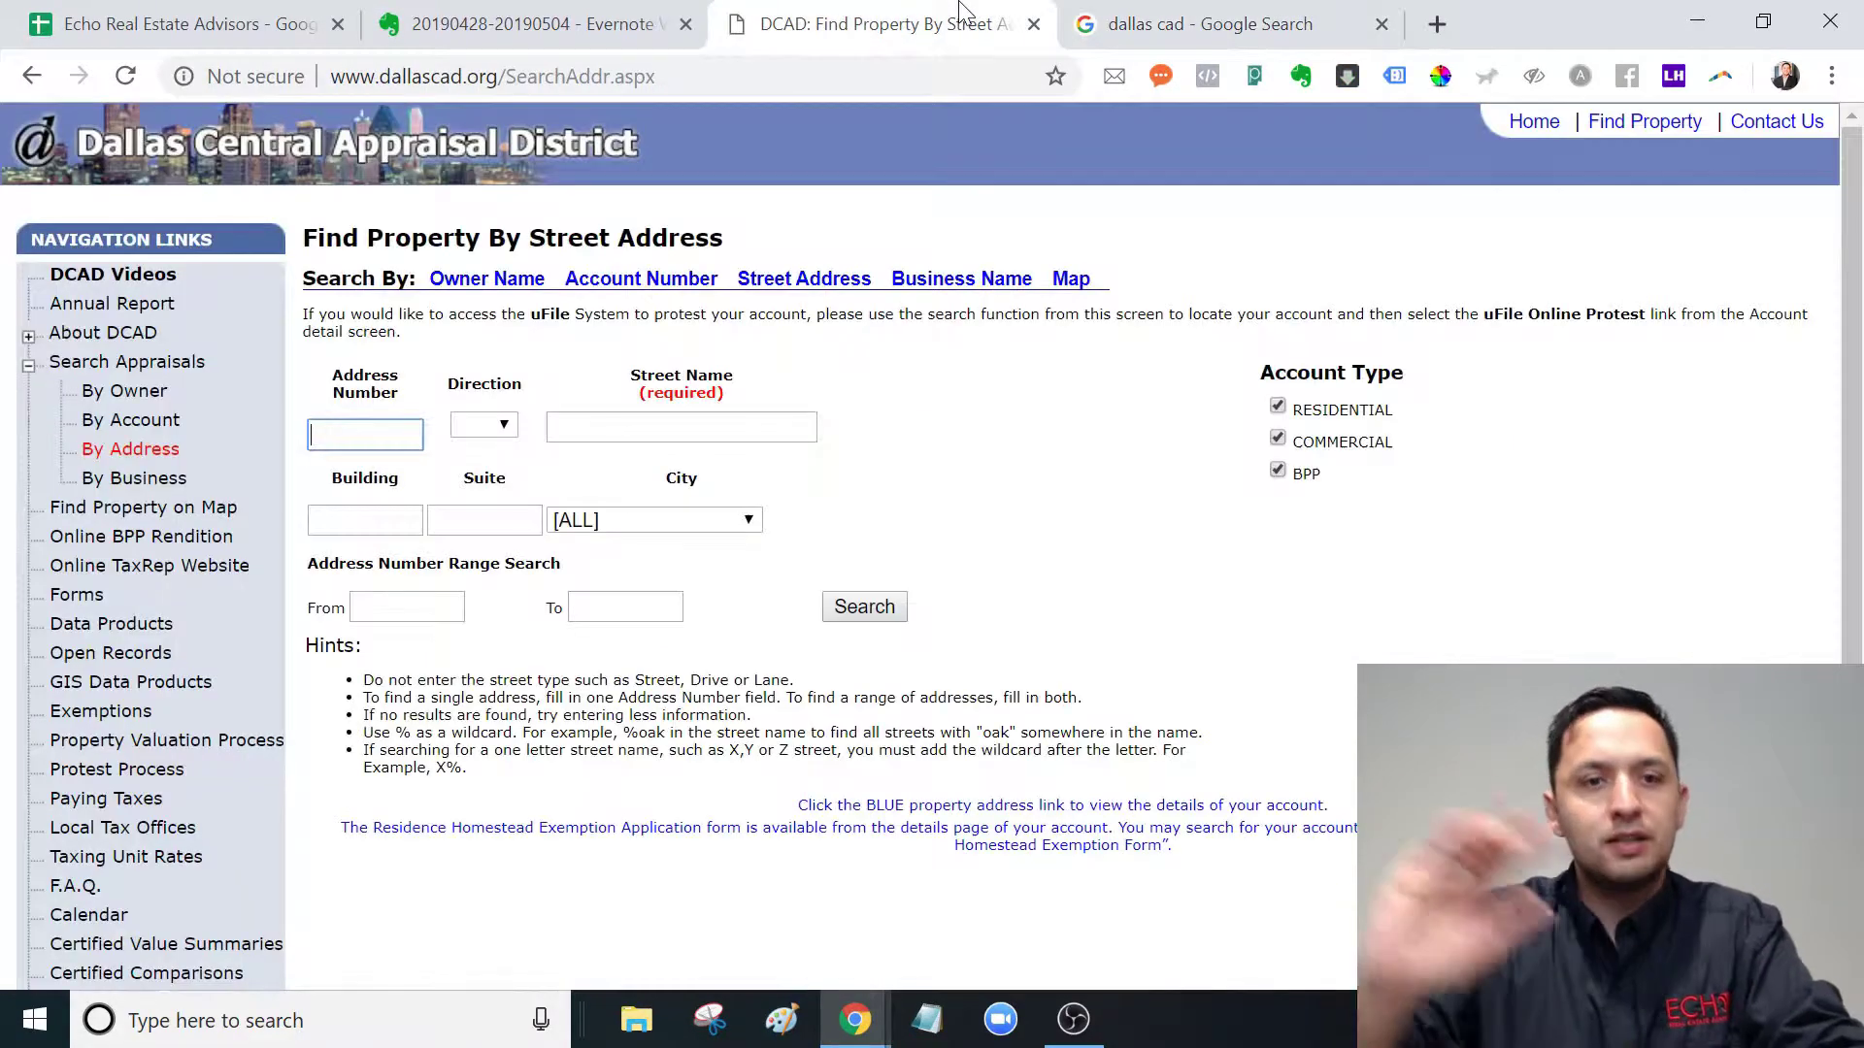
left_click(1117, 21)
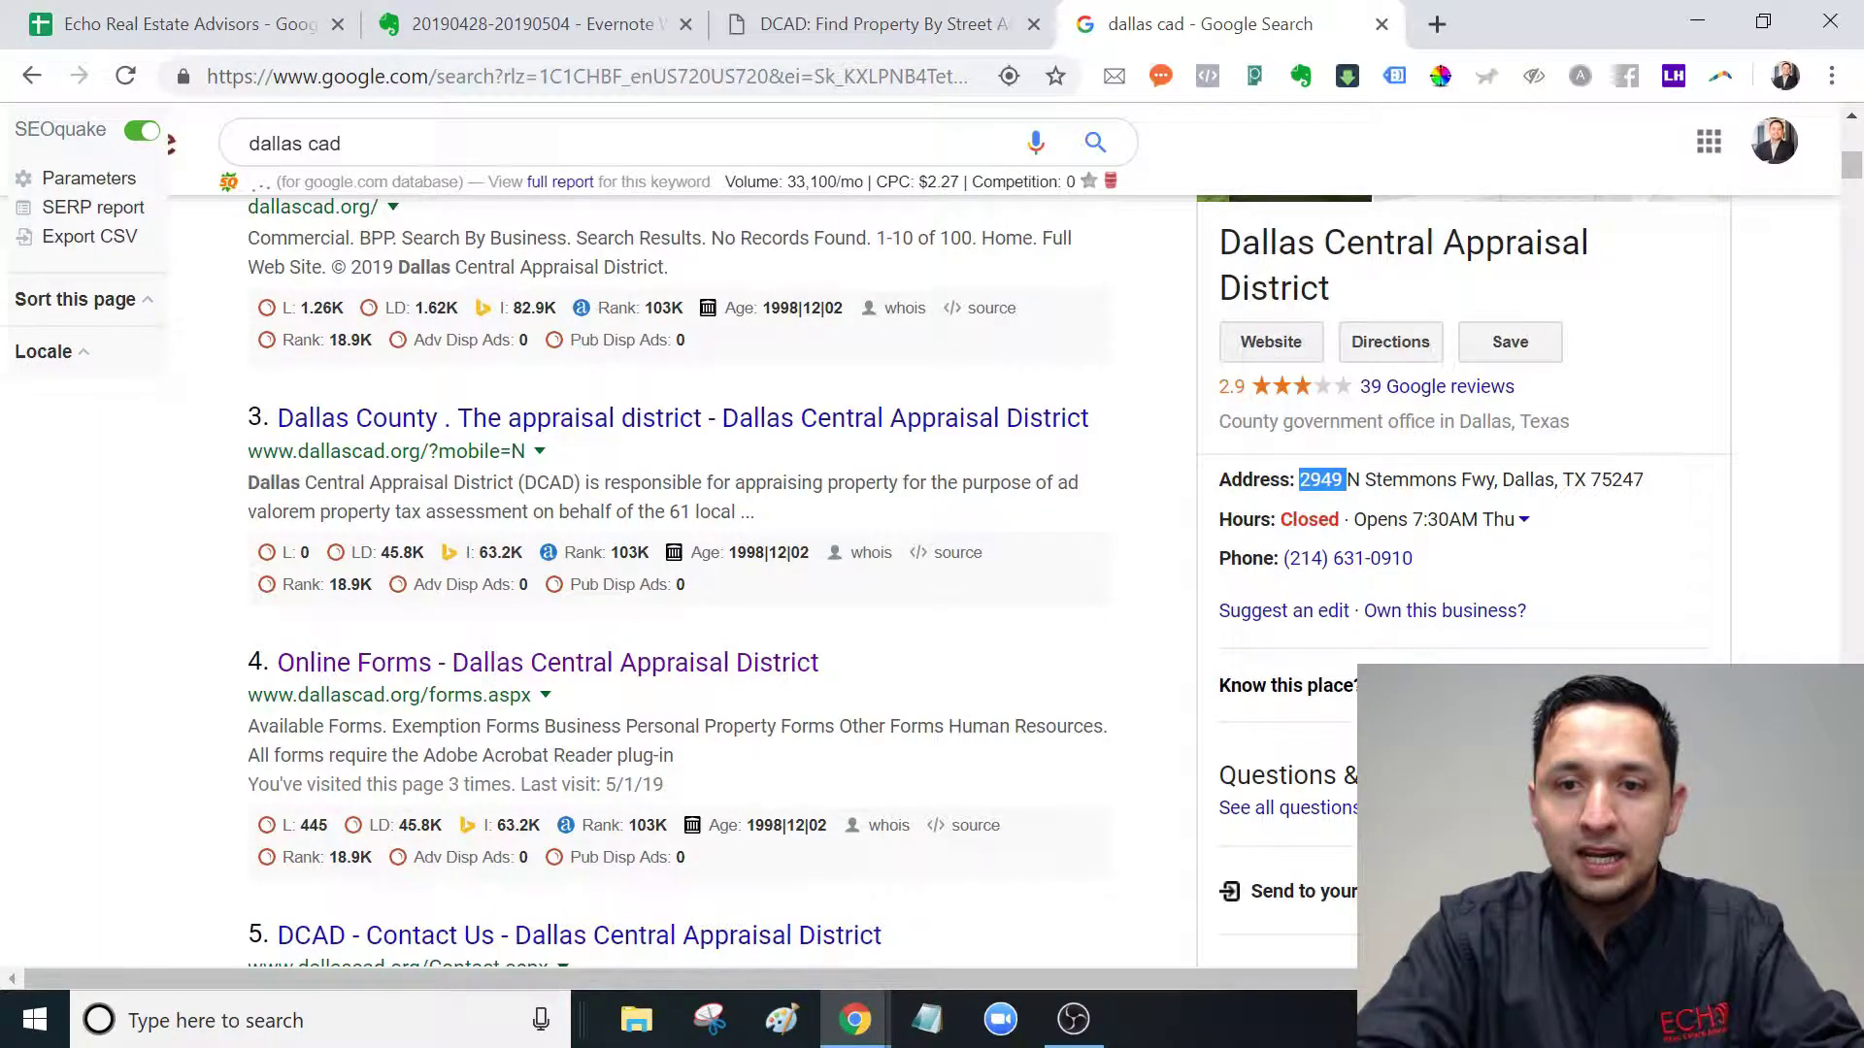
left_click(855, 22)
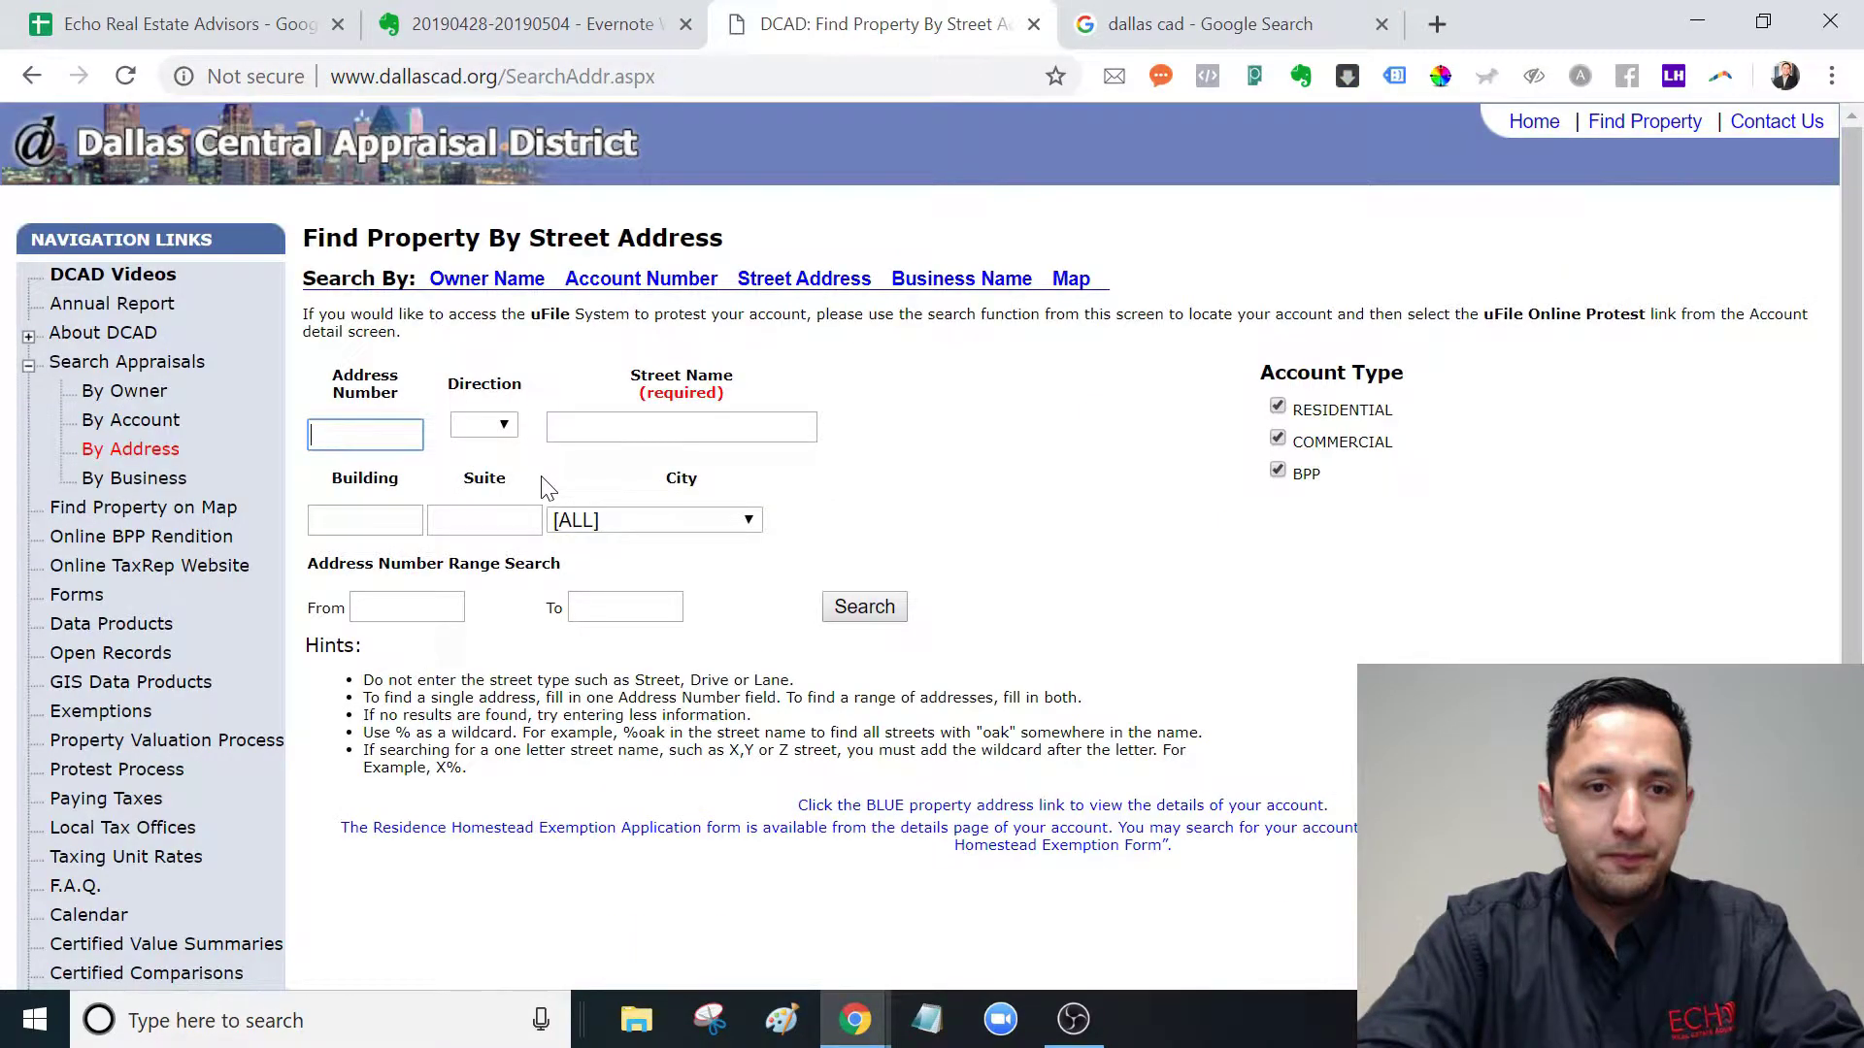
type("2949")
left_click(660, 427)
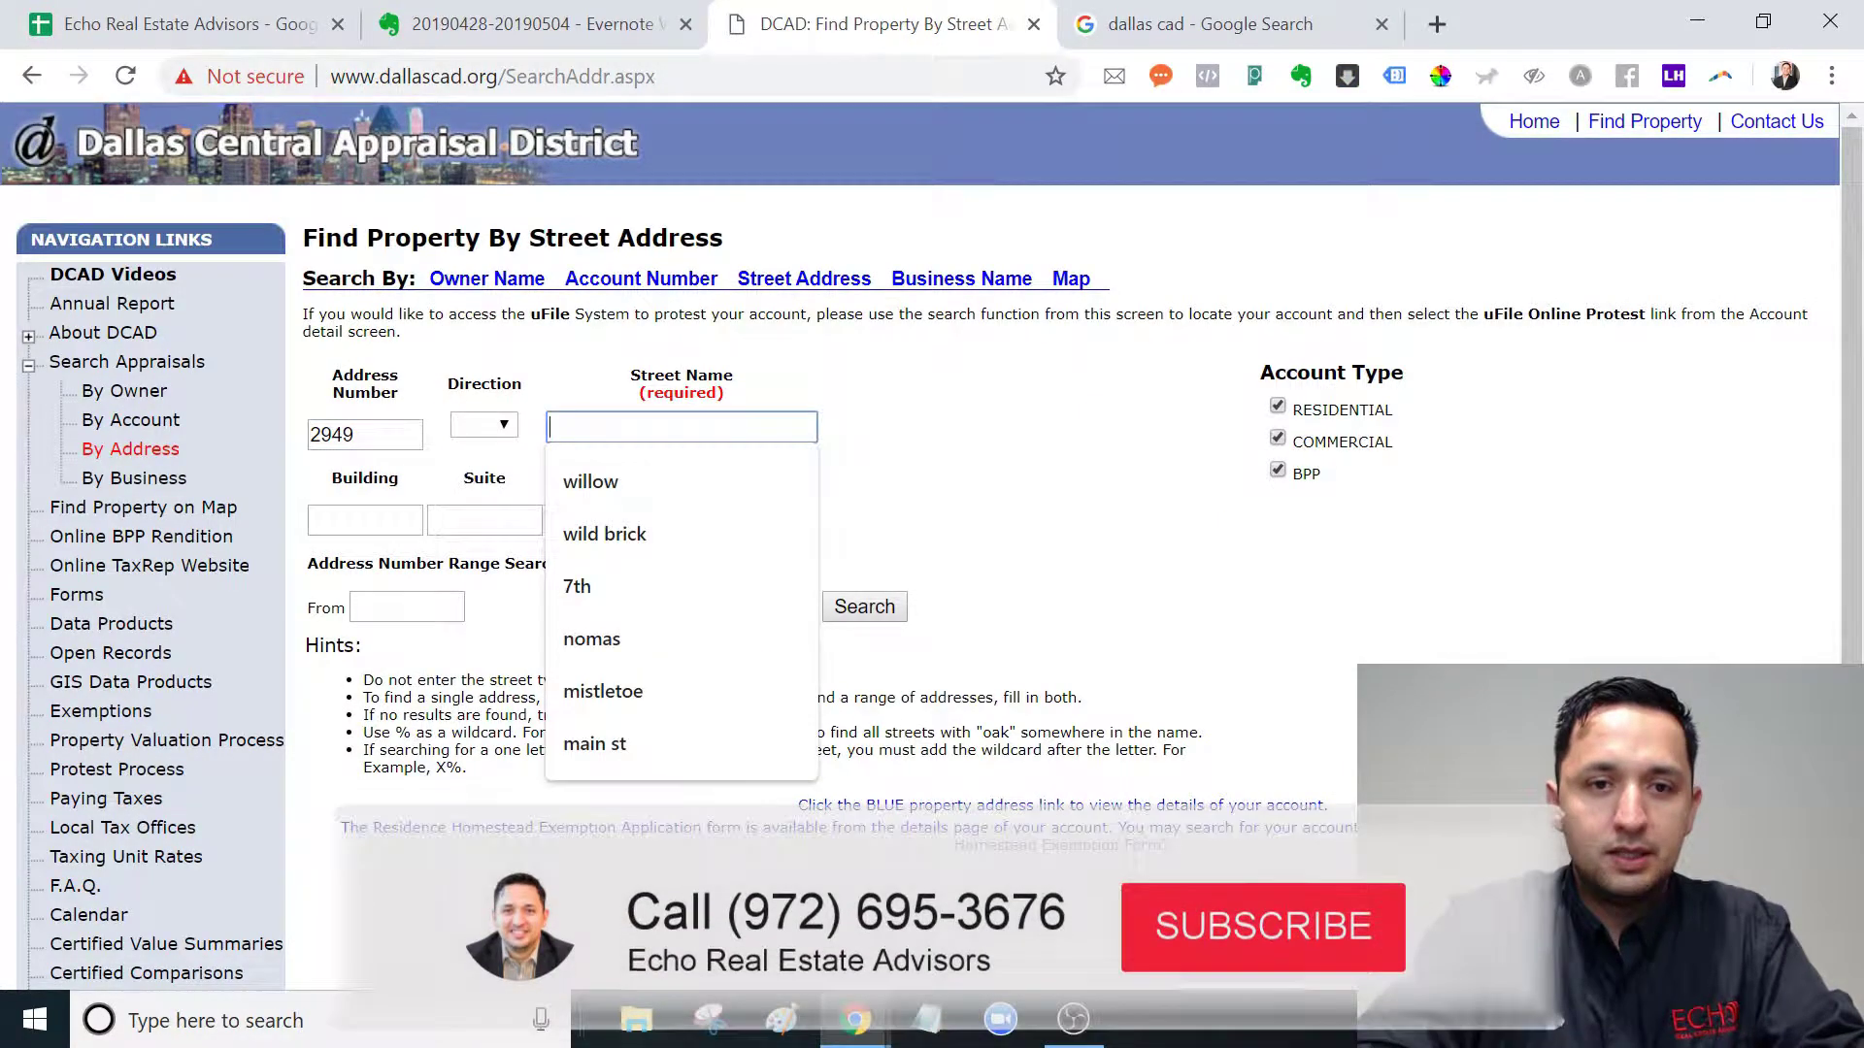
Copy the office's full street name, including direction and suffix, into the street name and search for the property
left_click(1141, 12)
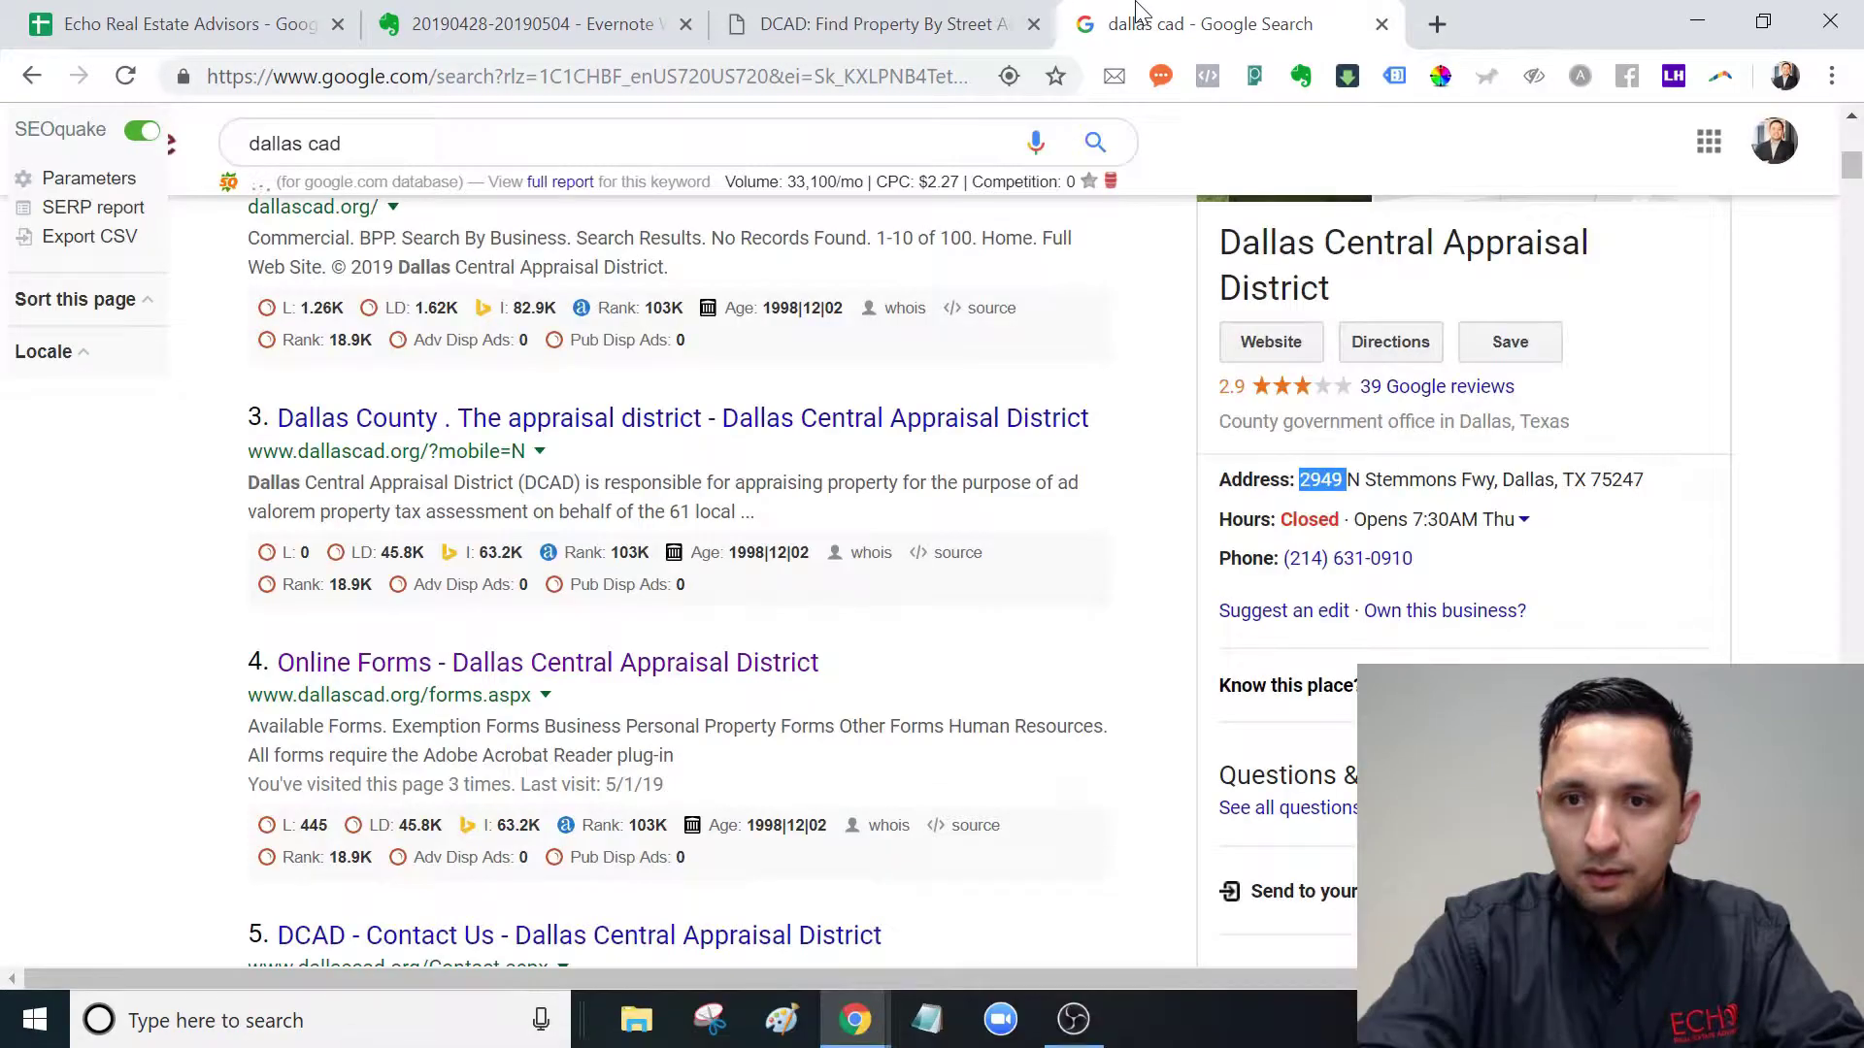
left_click_drag(1347, 479, 1495, 479)
key("ctrl+c")
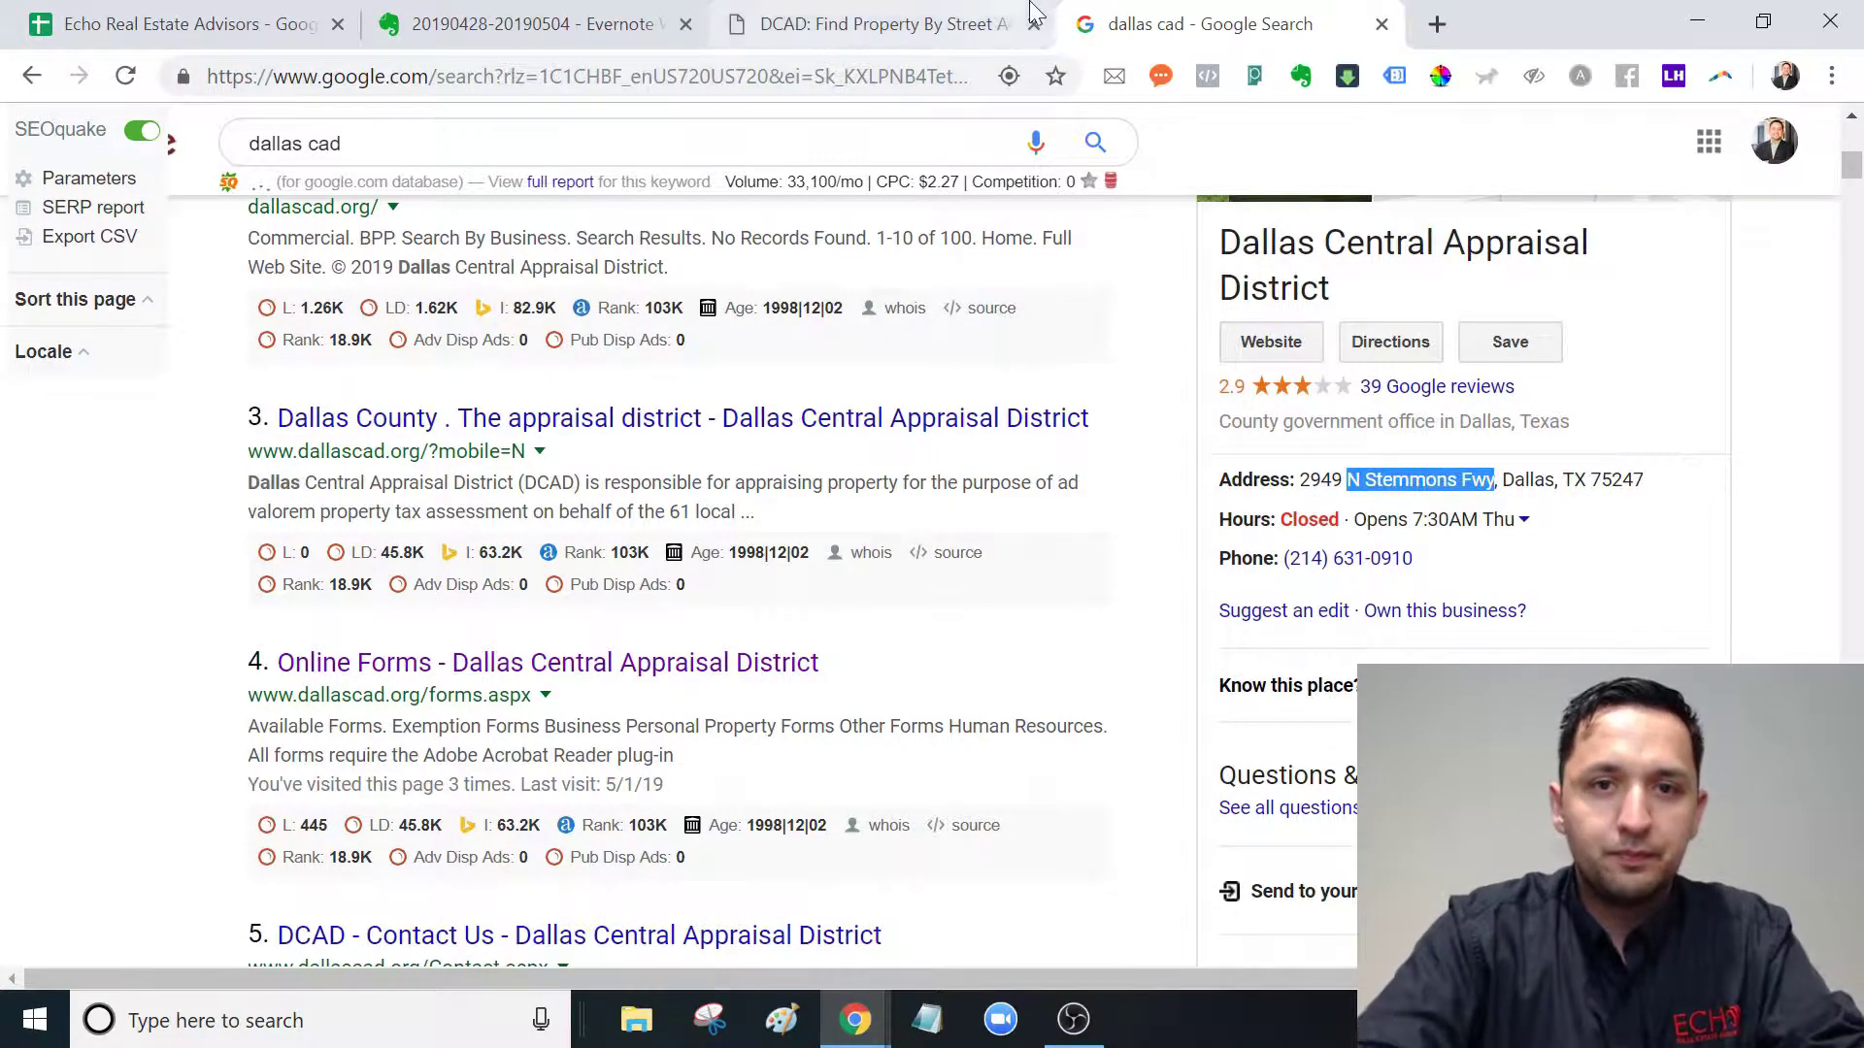
left_click(903, 21)
key("ctrl+v")
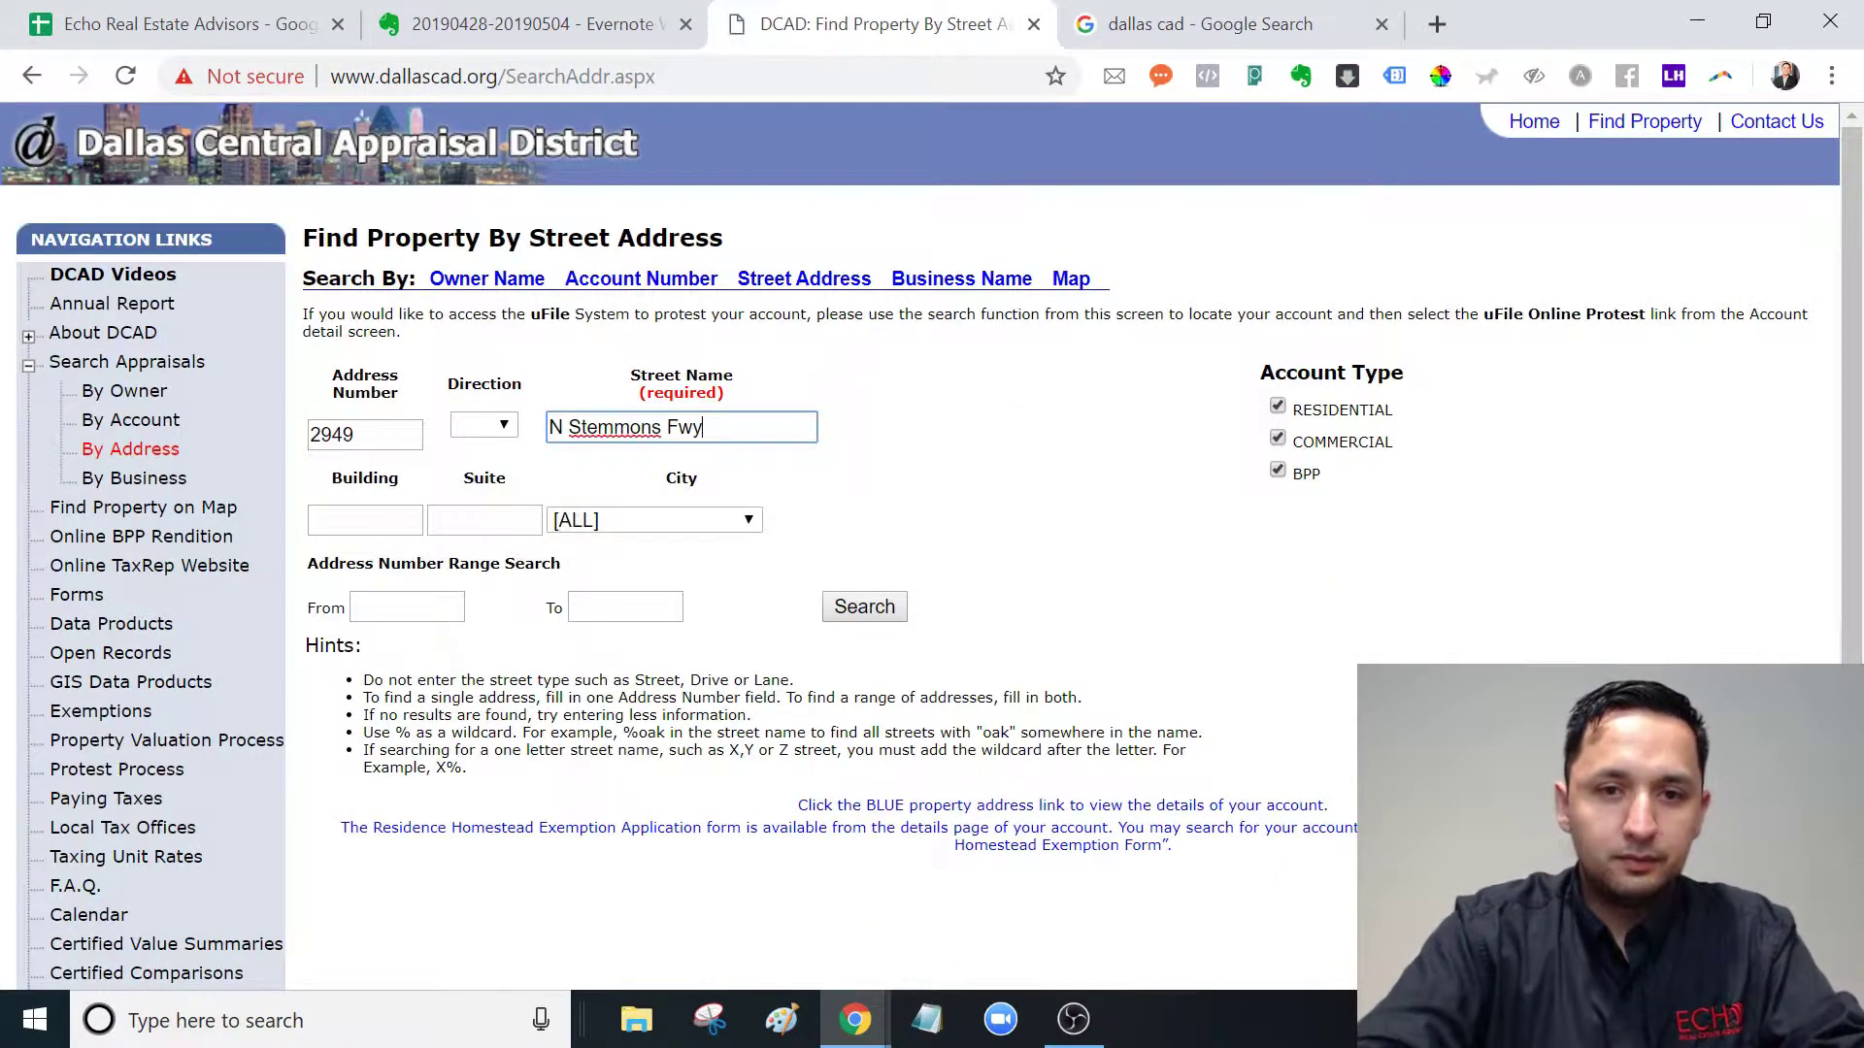
left_click(878, 609)
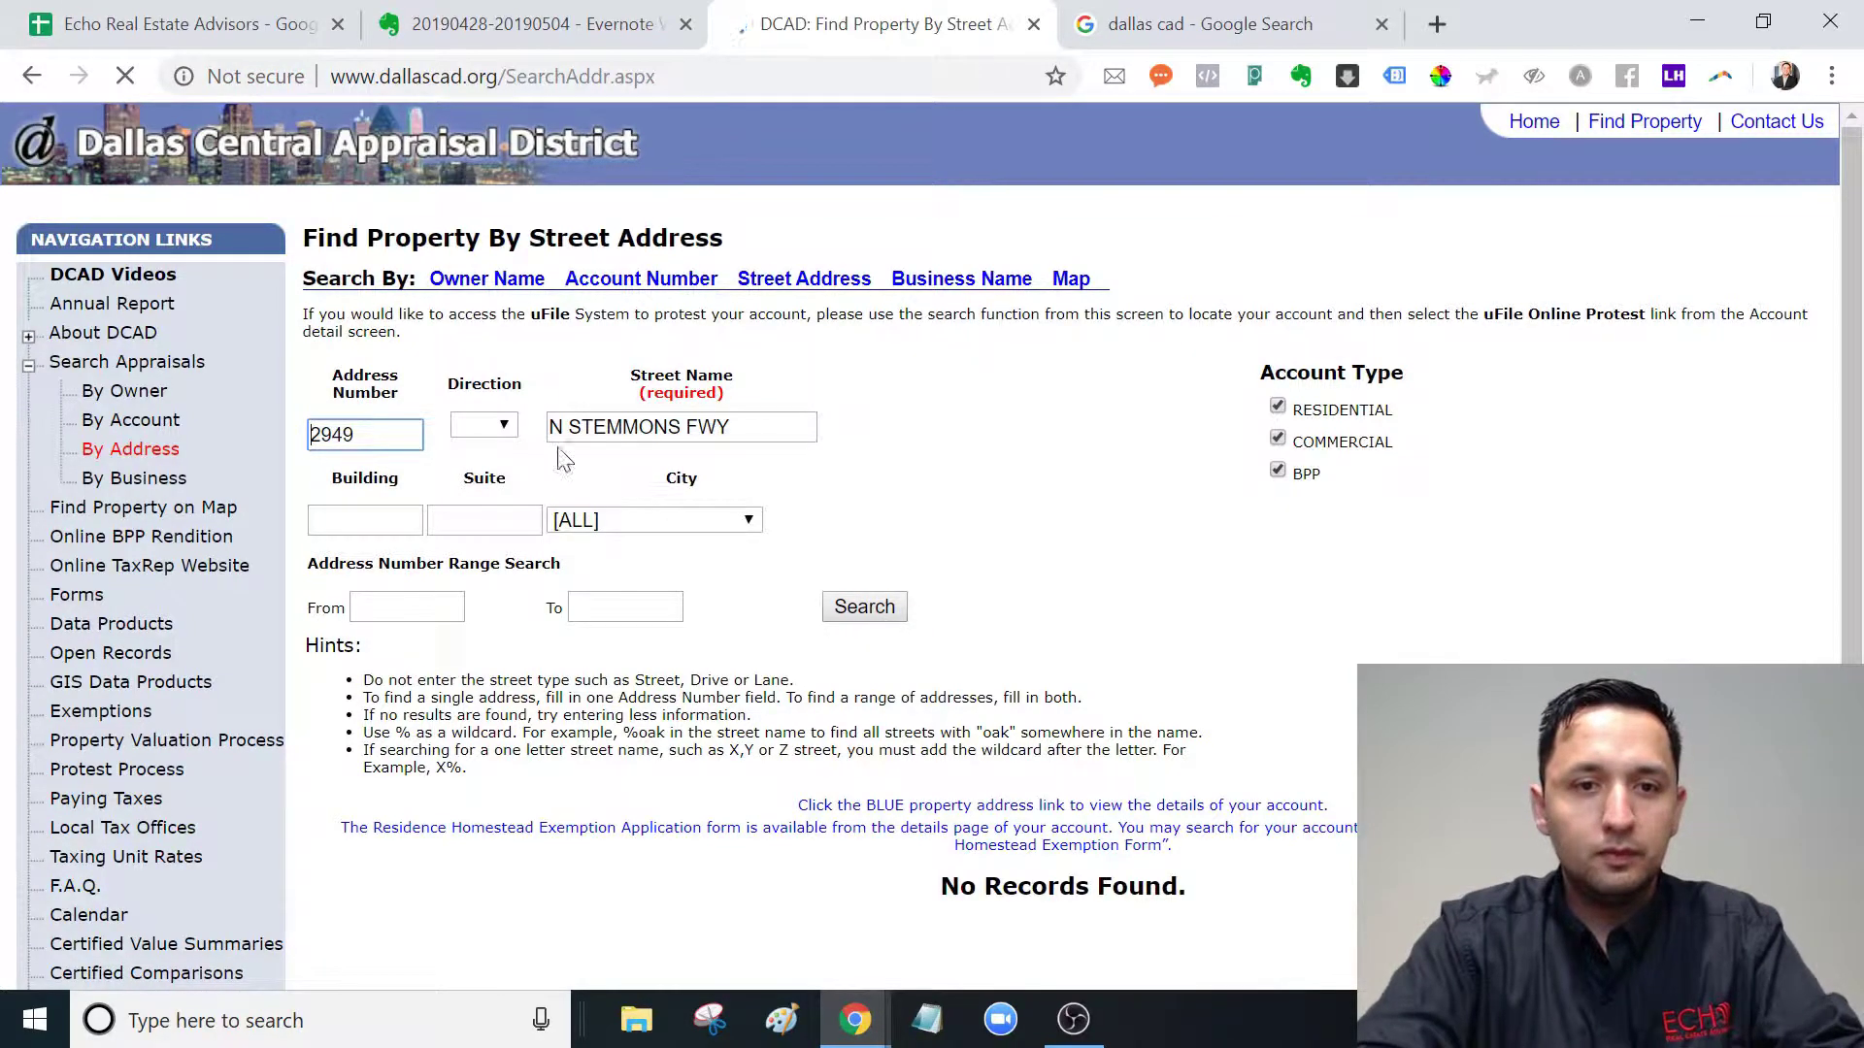
Set the direction to N, remove the leading N from the street name, and run the property search again
left_click(483, 424)
left_click(486, 507)
left_click(747, 427)
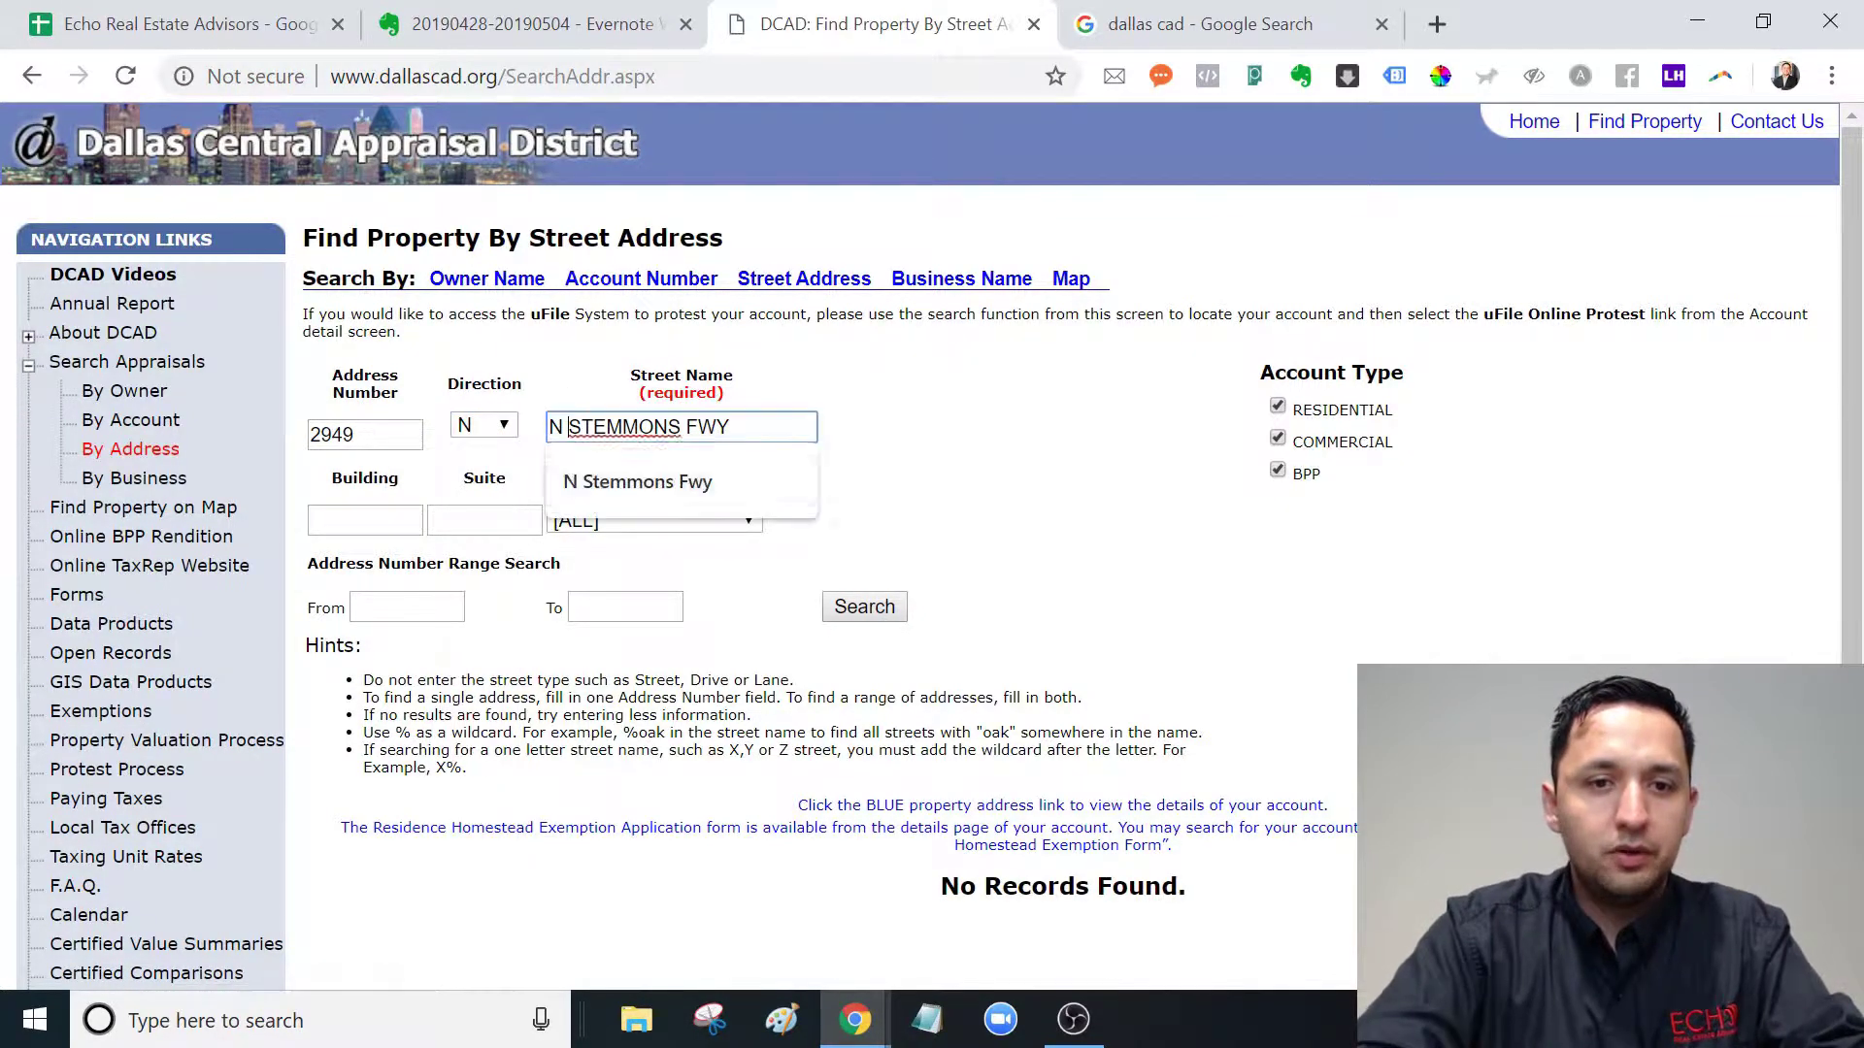
key("BackSpace")
type("y")
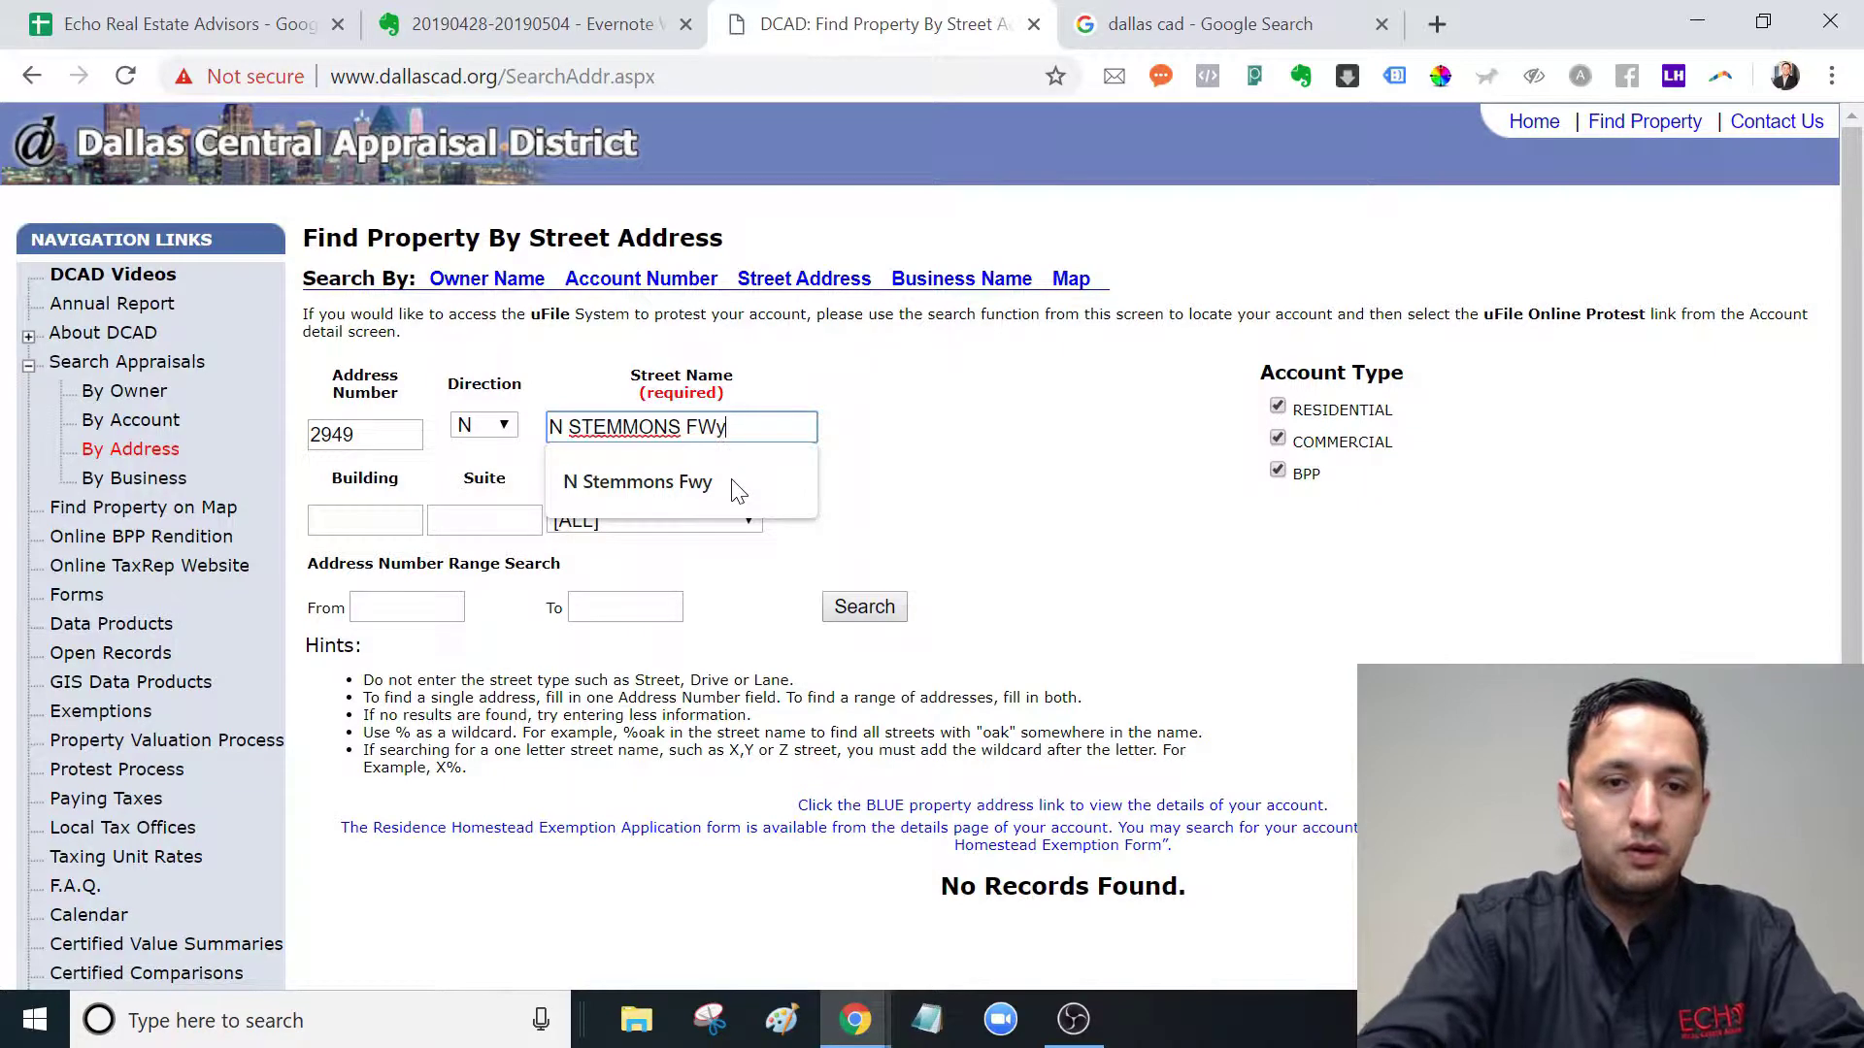
key("Home")
key("Delete")
key("Delete")
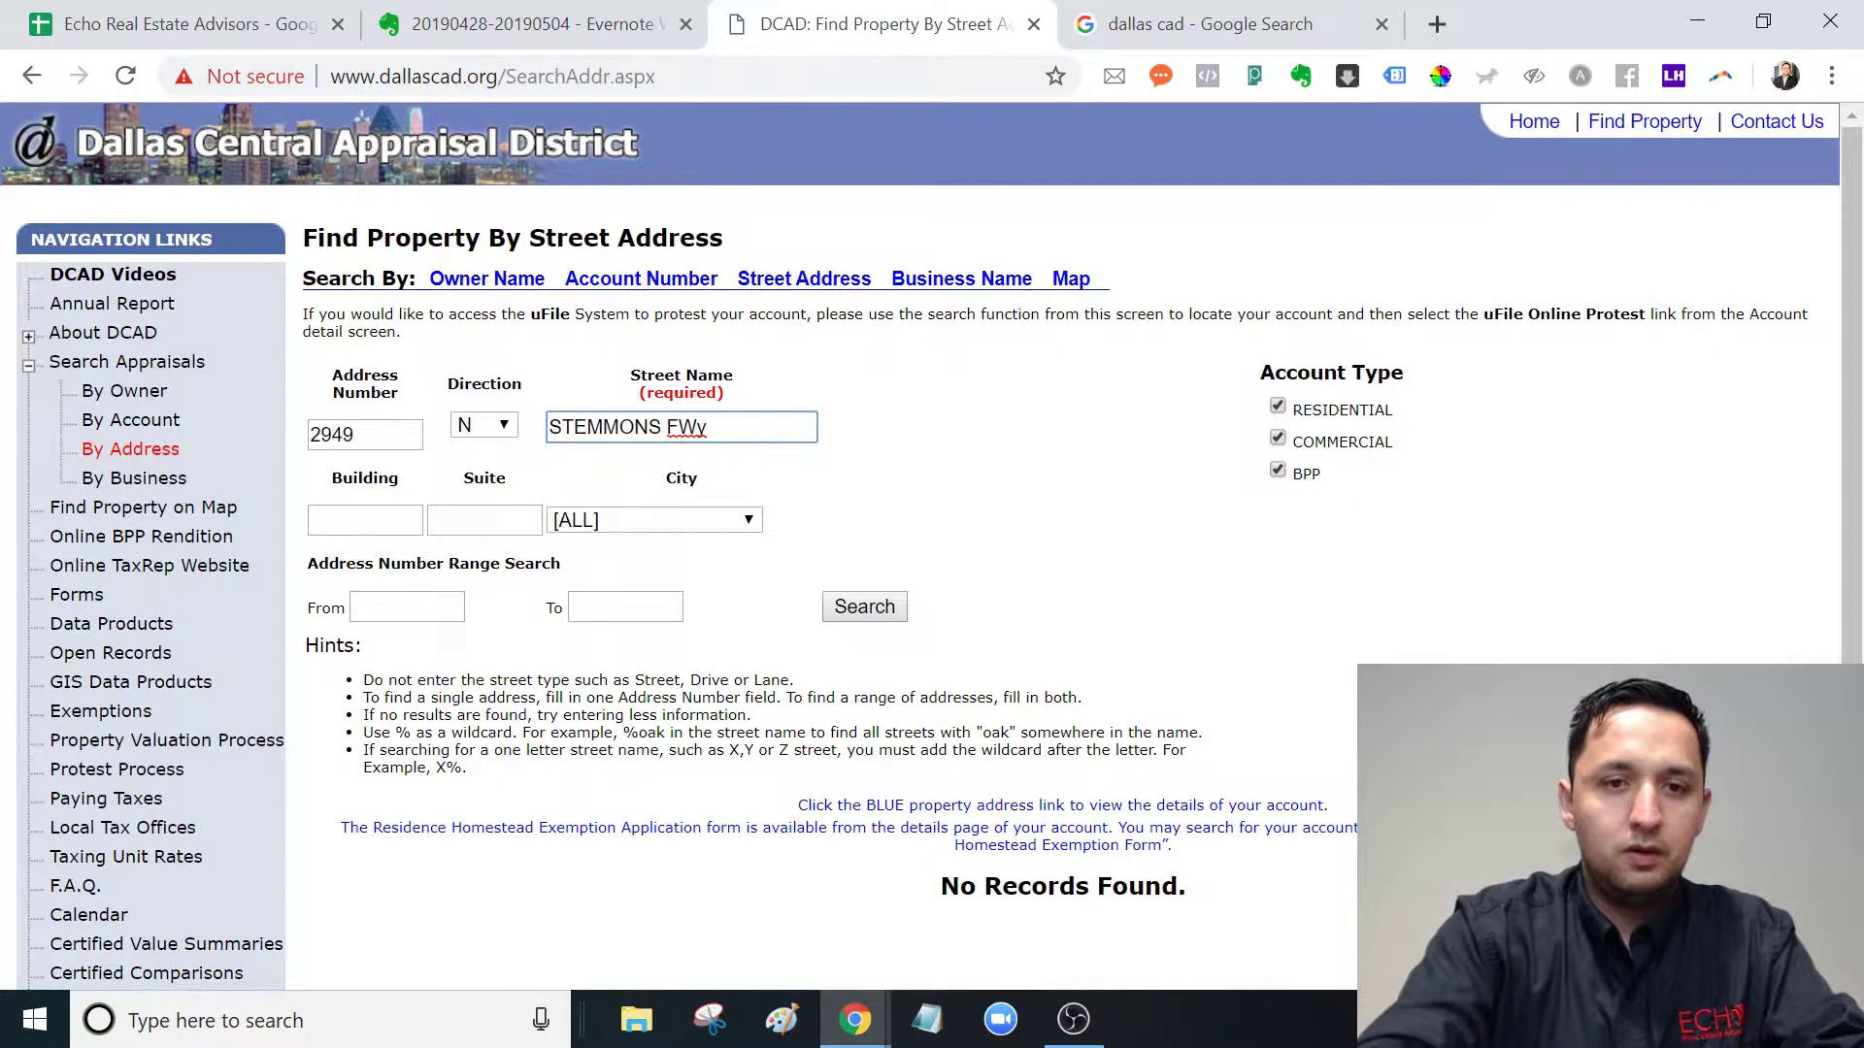
left_click(866, 611)
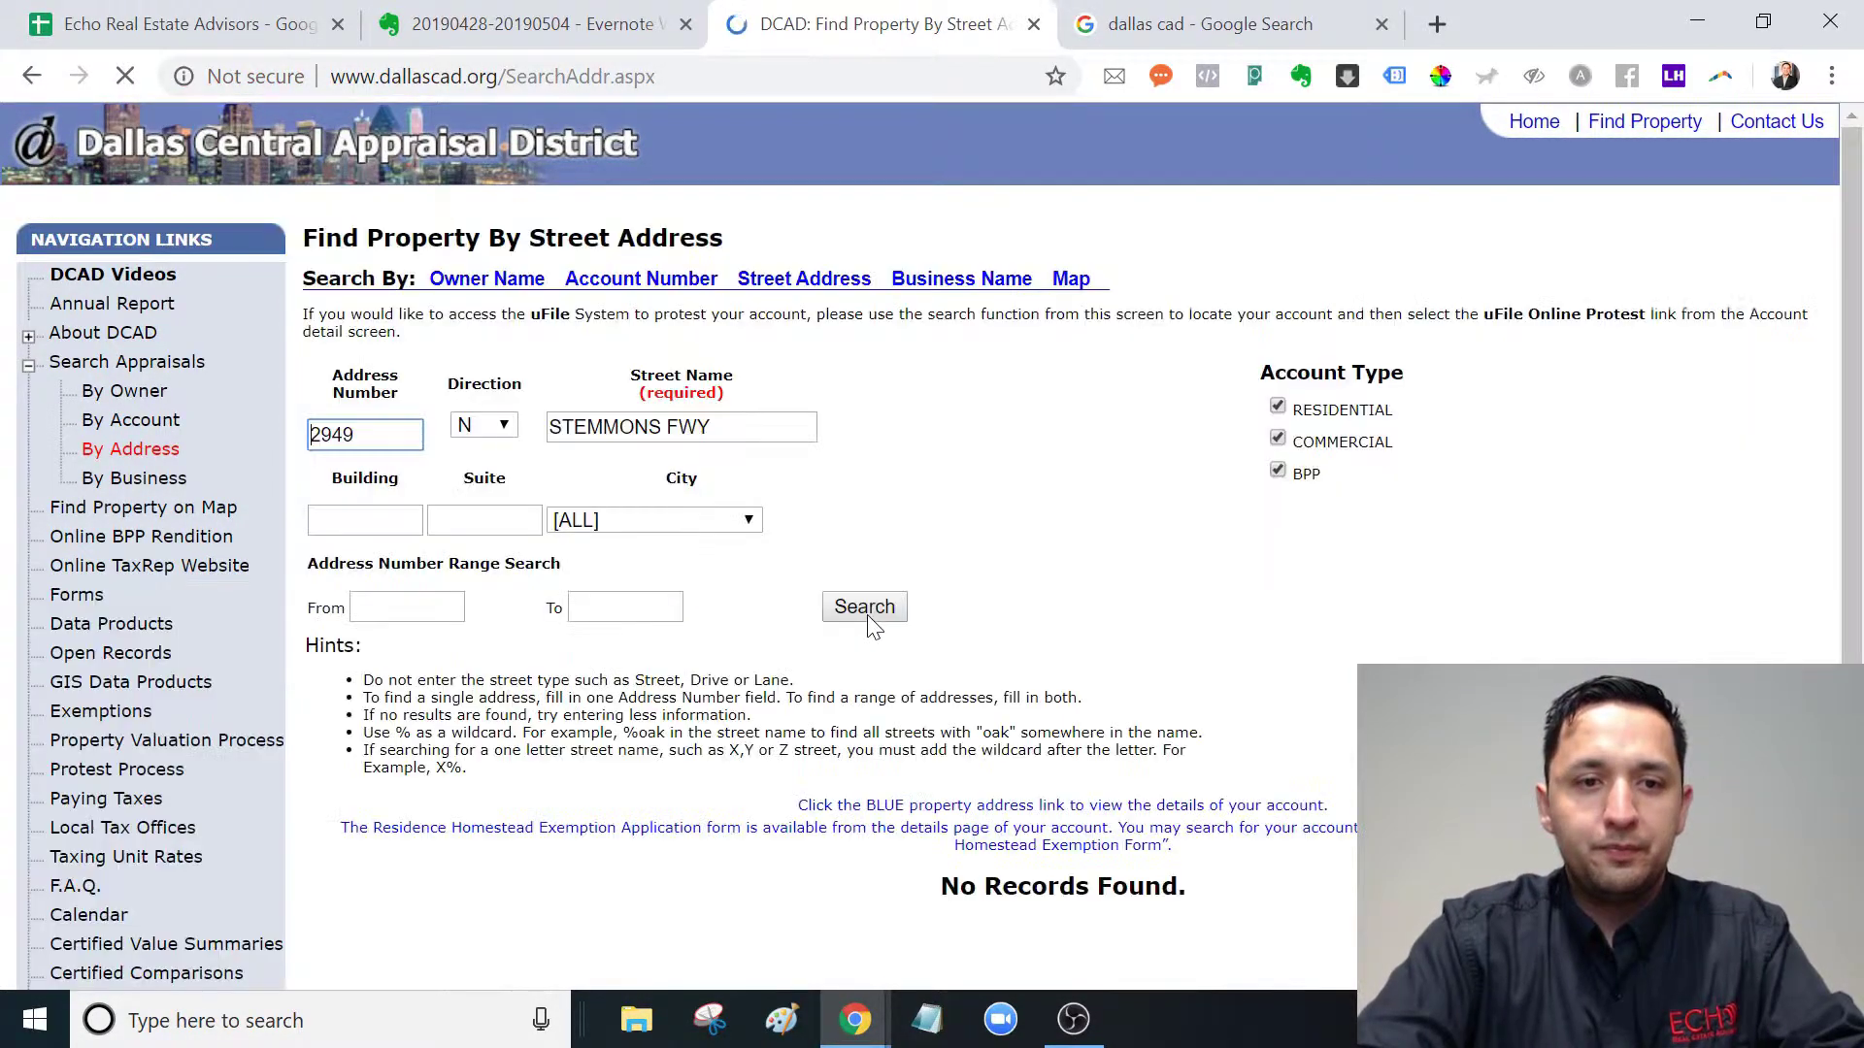
Remove the "FWY" suffix from the street name and search for the property again
left_click(757, 428)
key("BackSpace")
key("BackSpace")
key("BackSpace")
key("BackSpace")
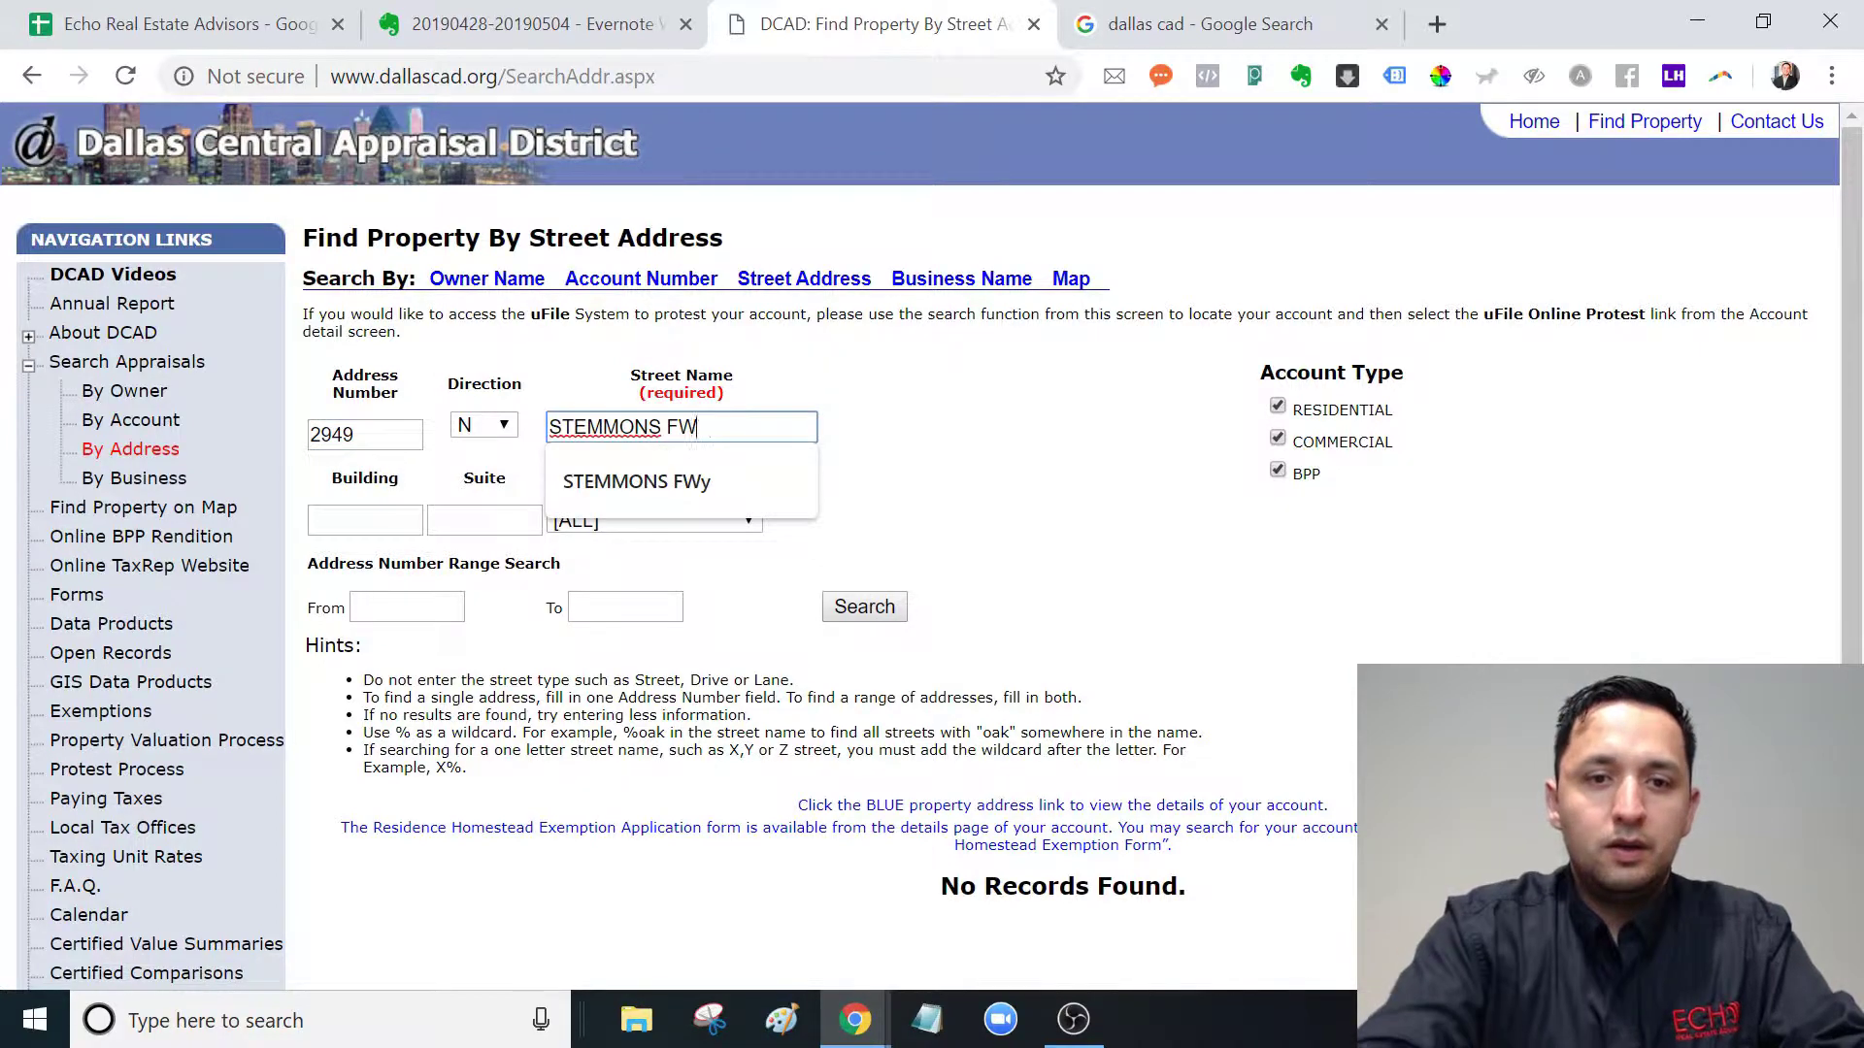
key("Return")
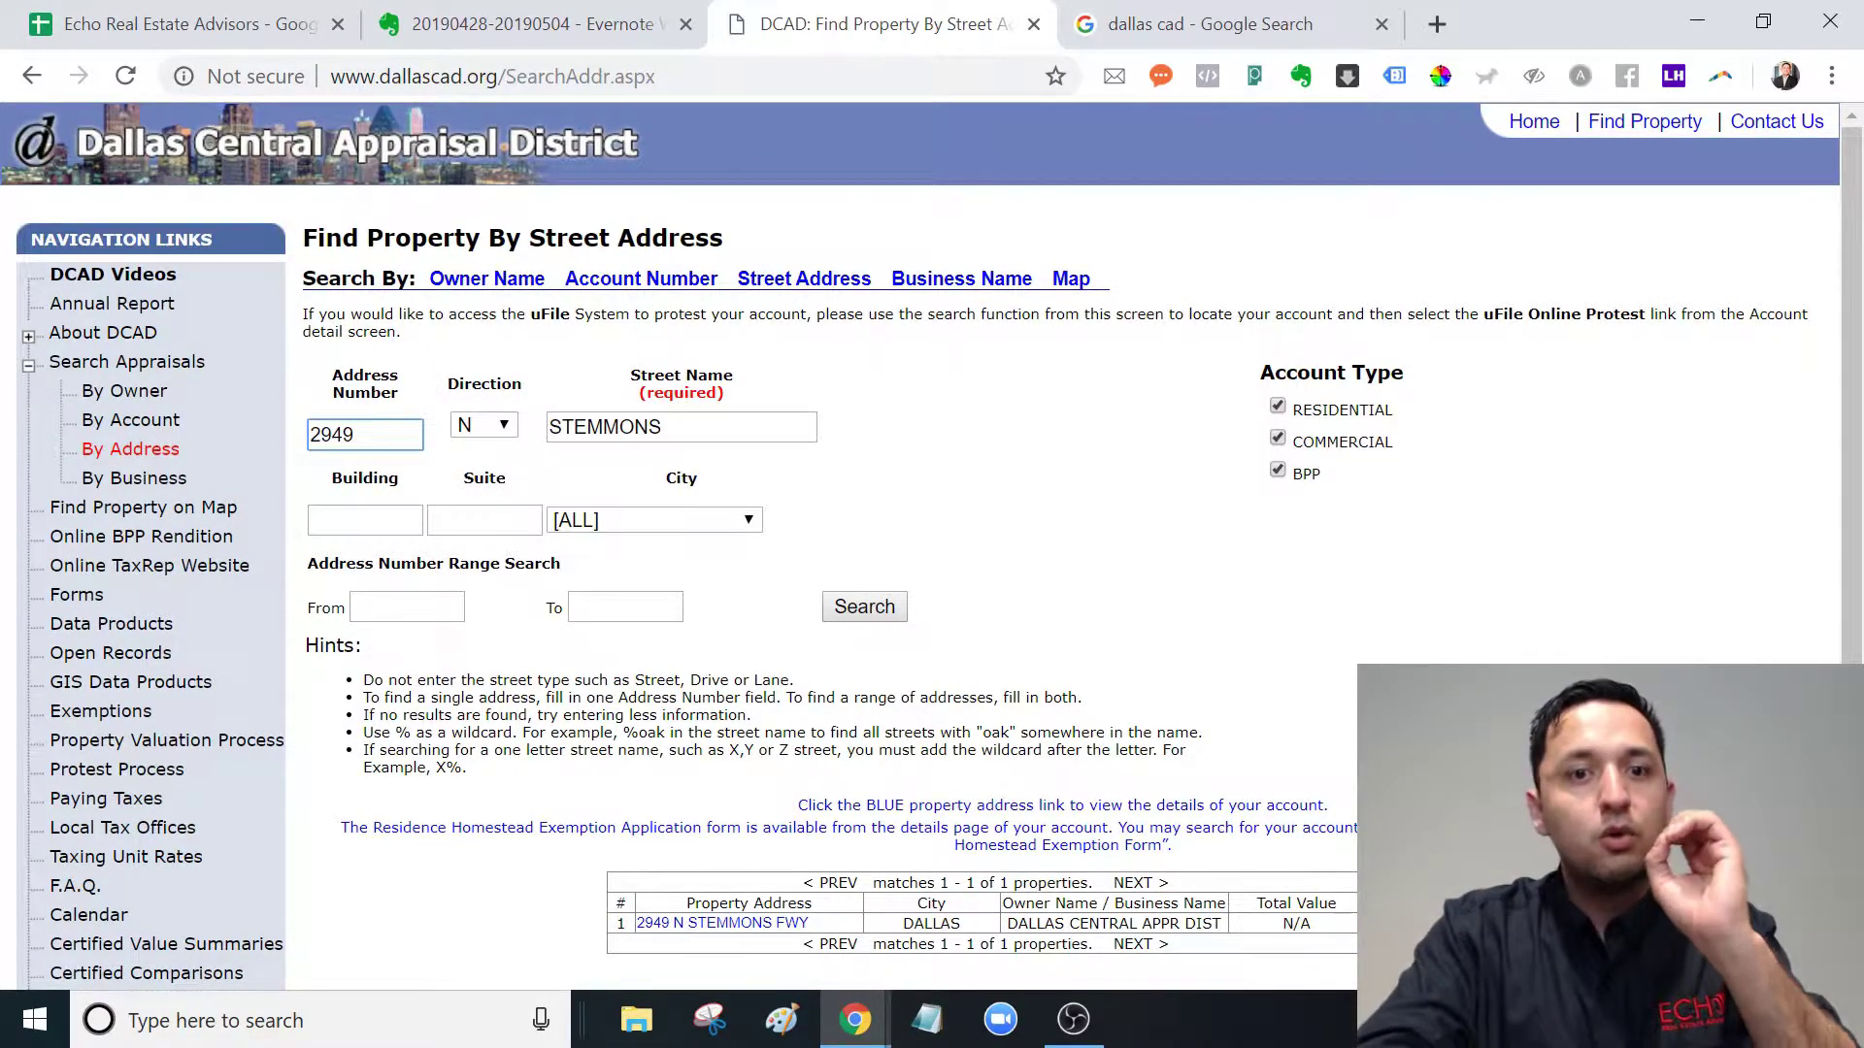
left_click(796, 427)
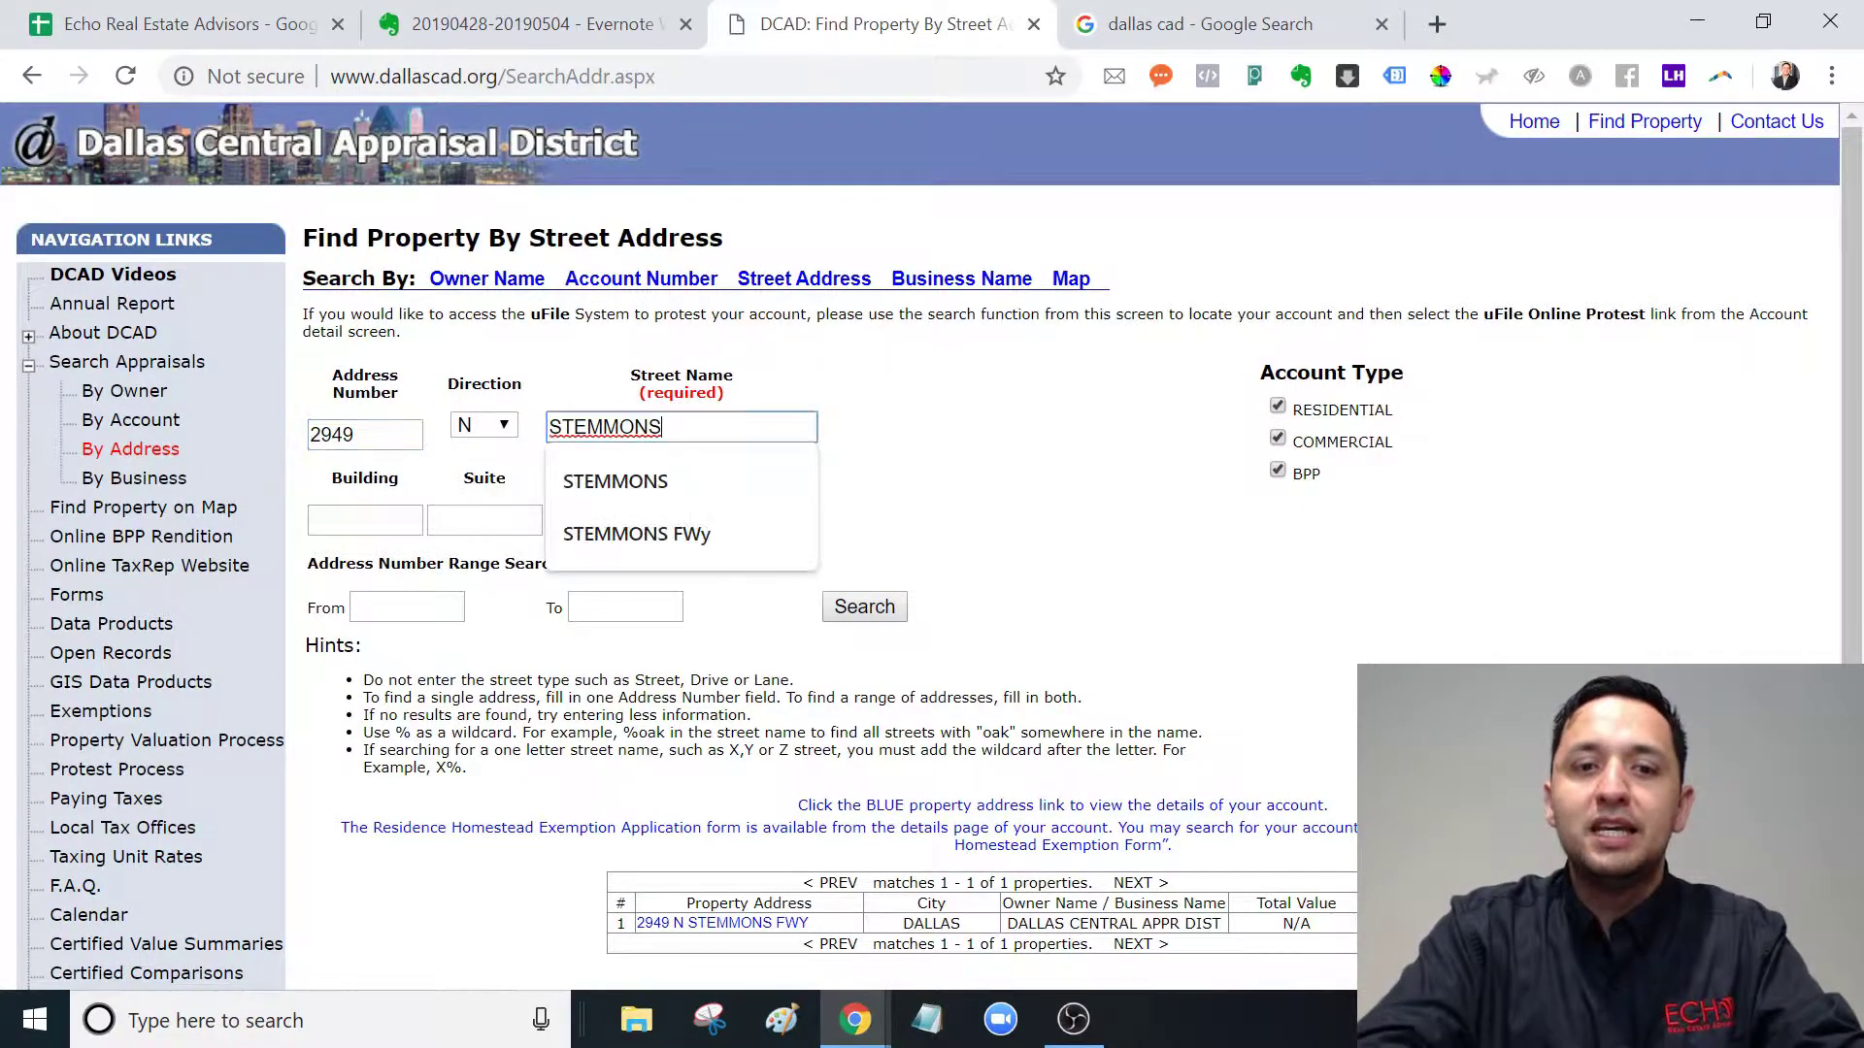
Open the matching property's account details from the search results and bring up its printable homestead exemption form
left_click(854, 437)
scroll(1860, 428, "down", 2)
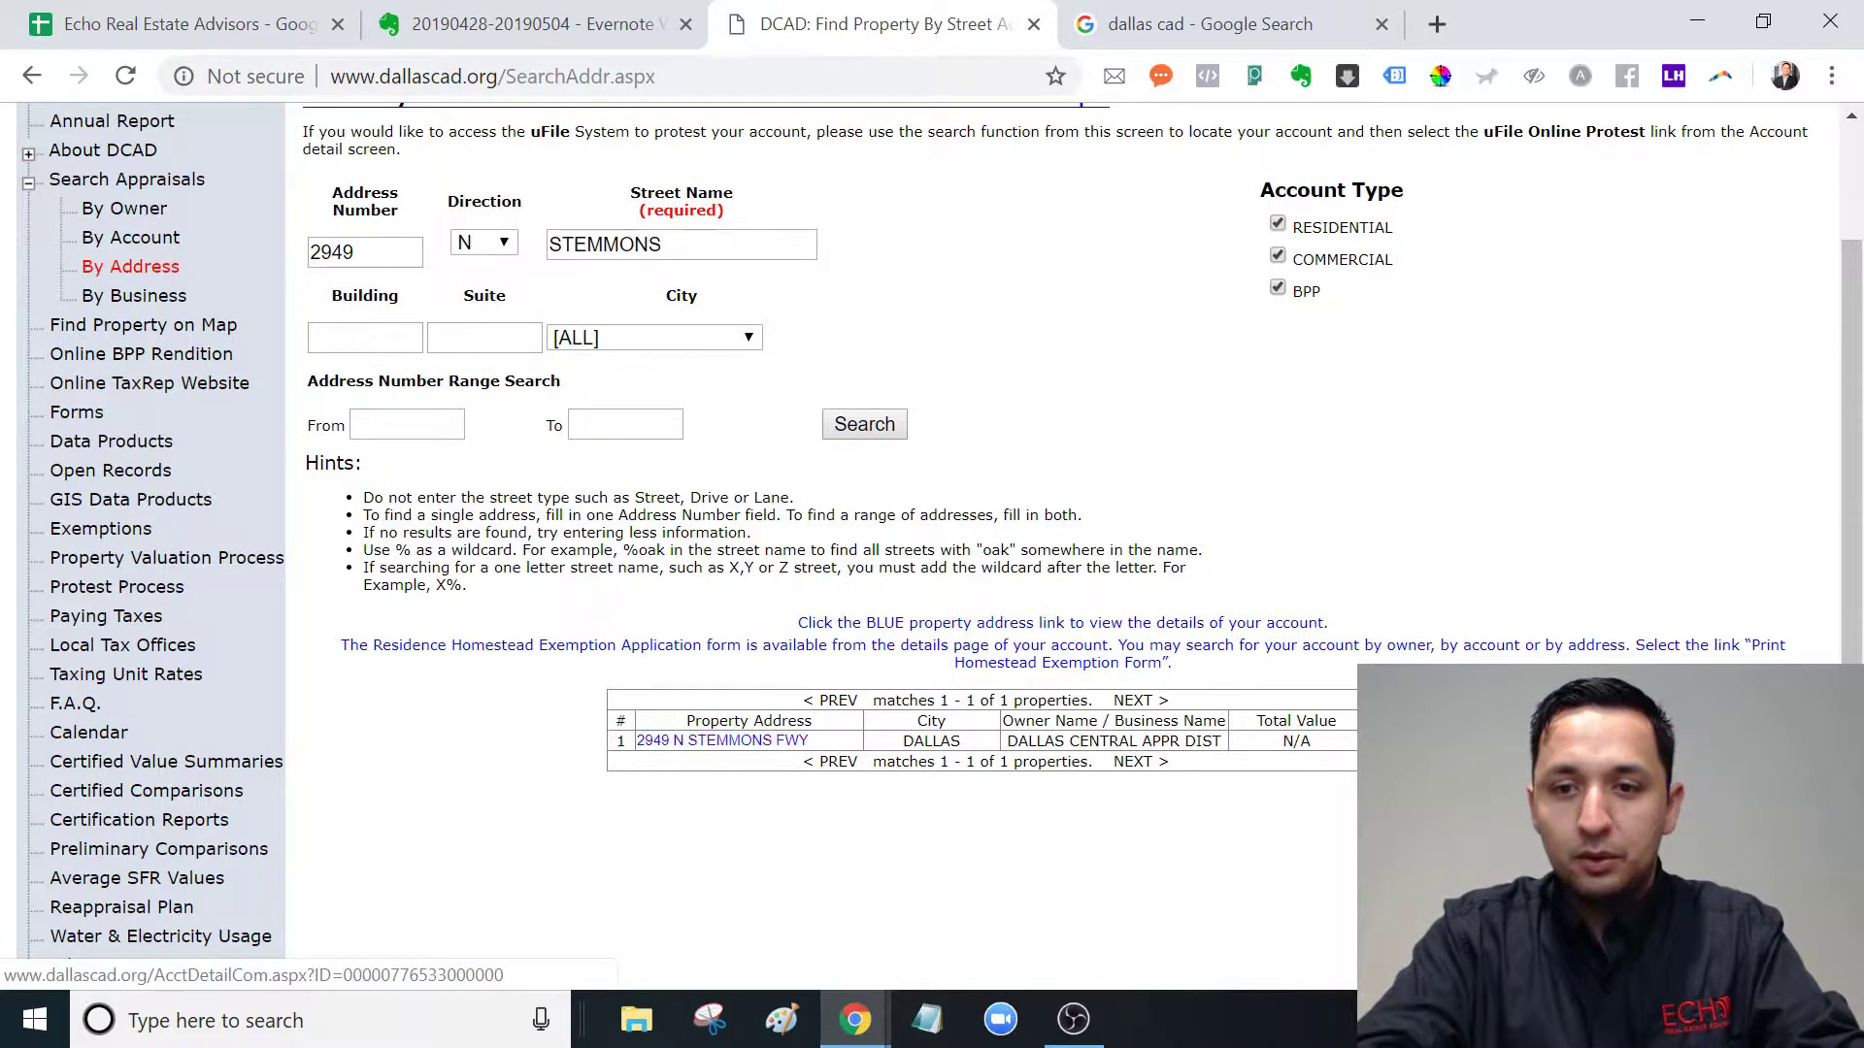
left_click(706, 742)
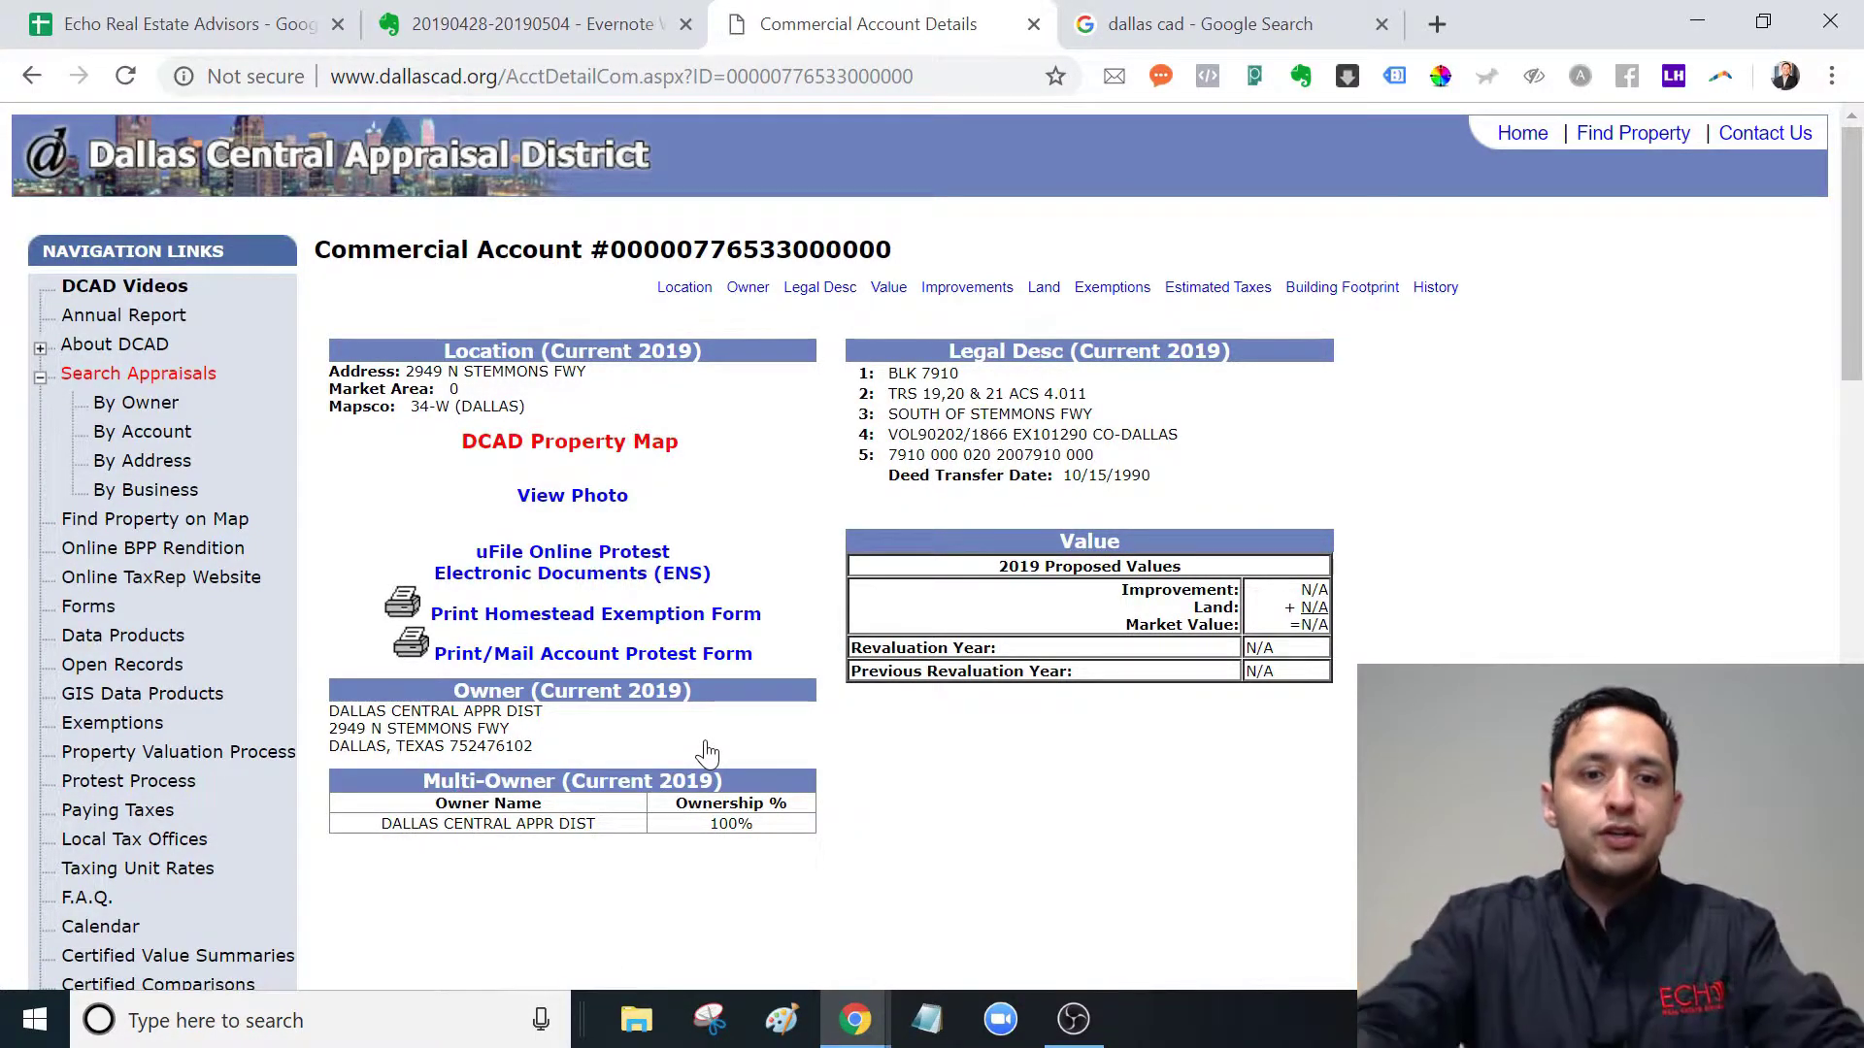
left_click(631, 623)
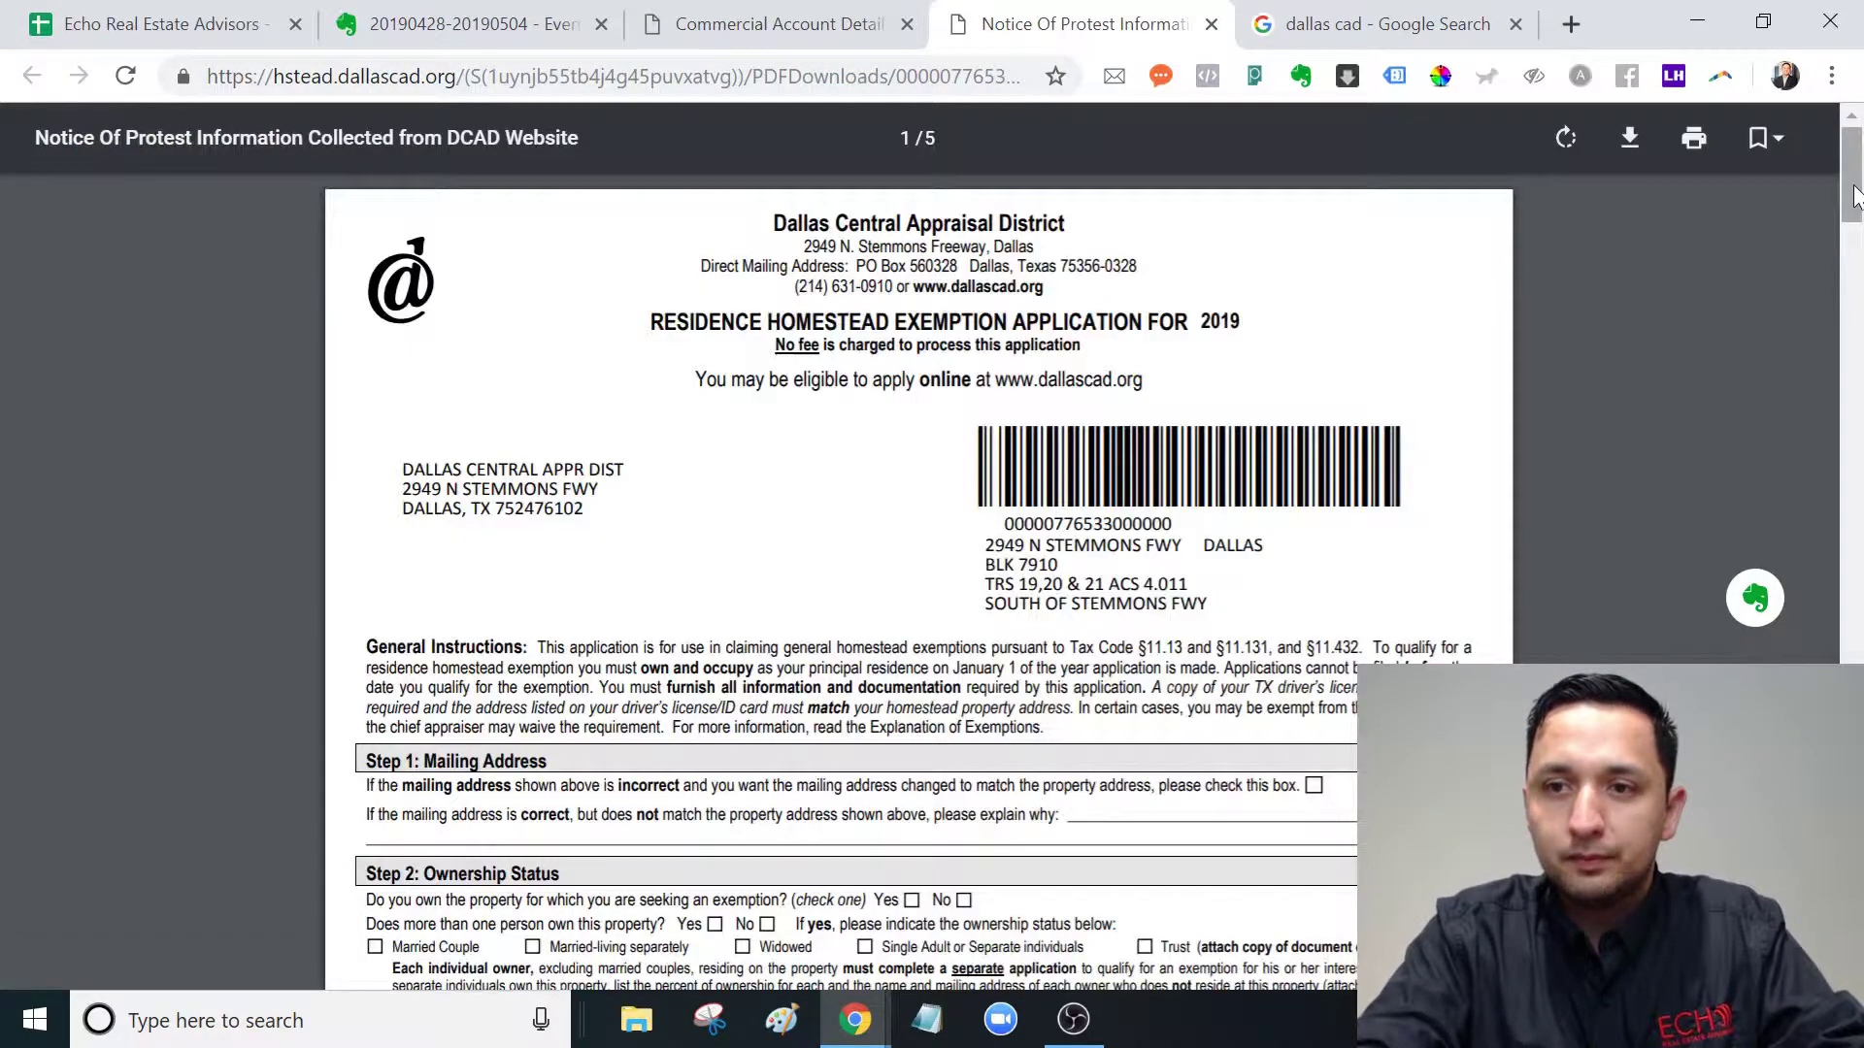
Download the homestead exemption application as a PDF, keeping the suggested file name, and open the saved copy
left_click_drag(1854, 194, 1859, 255)
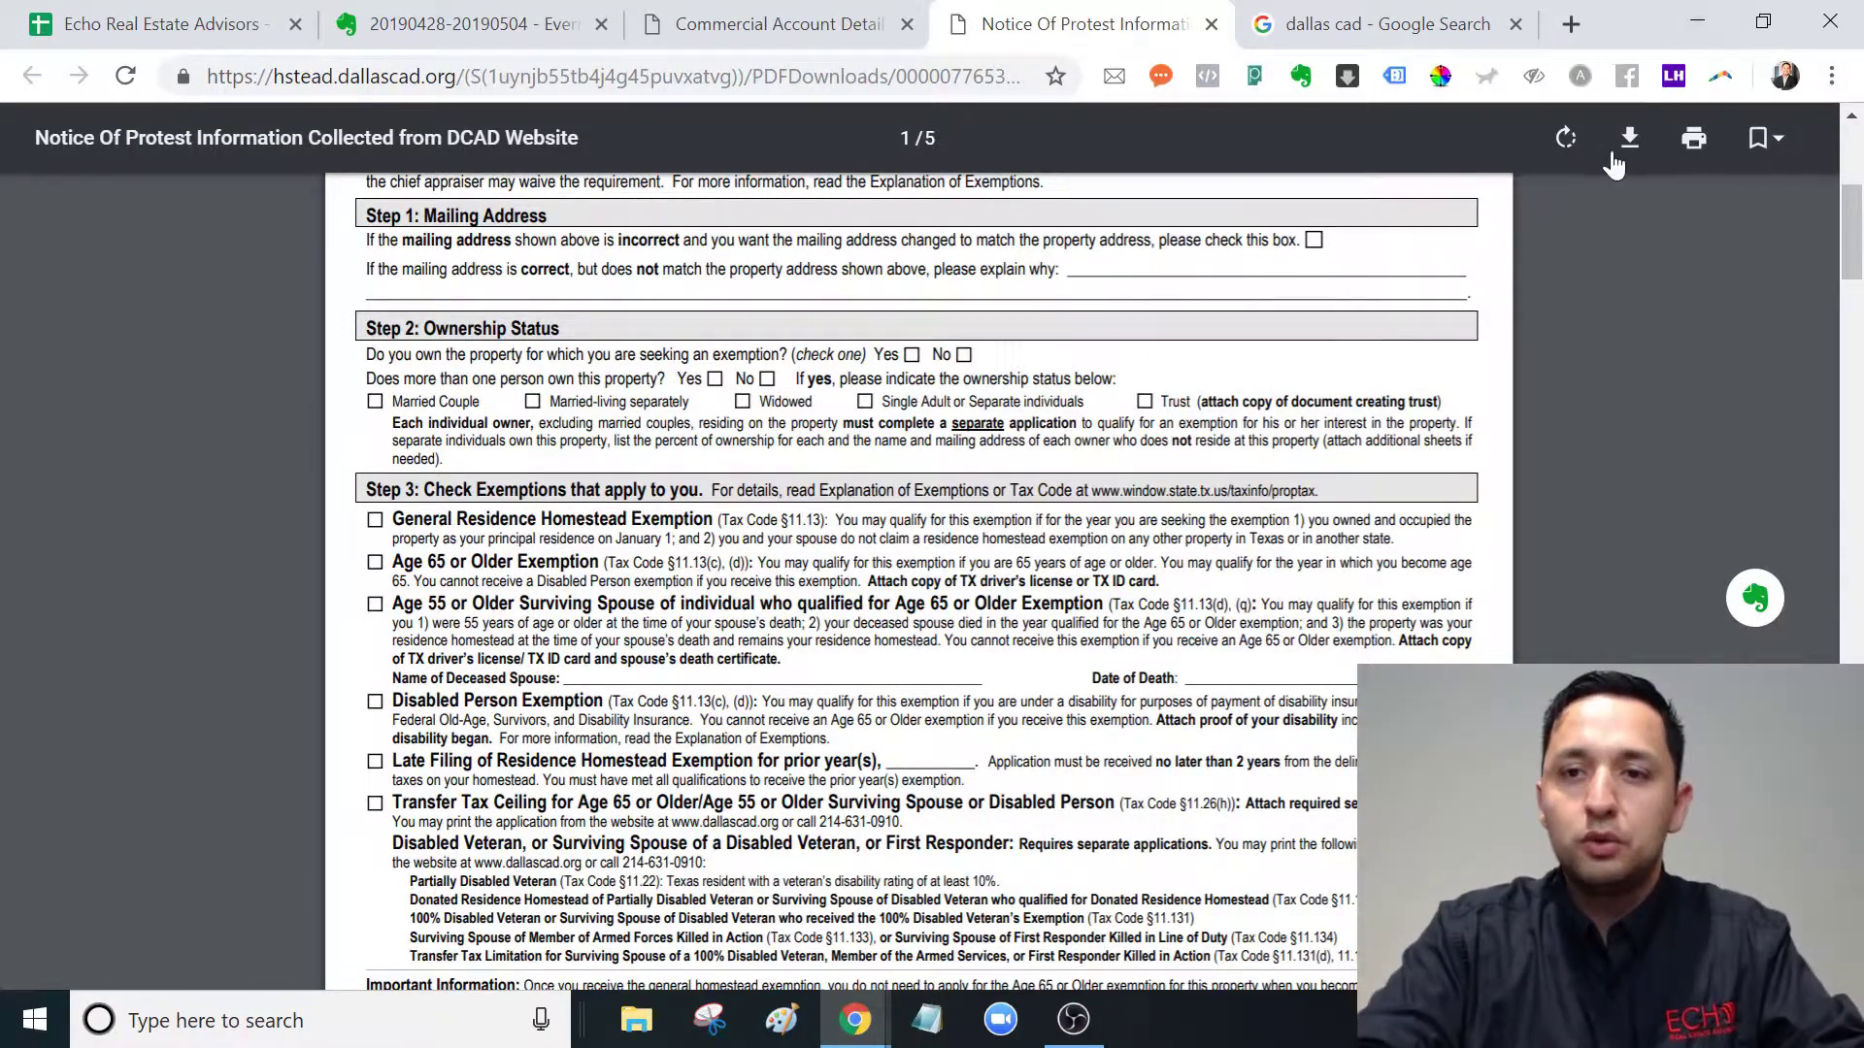
left_click(1614, 155)
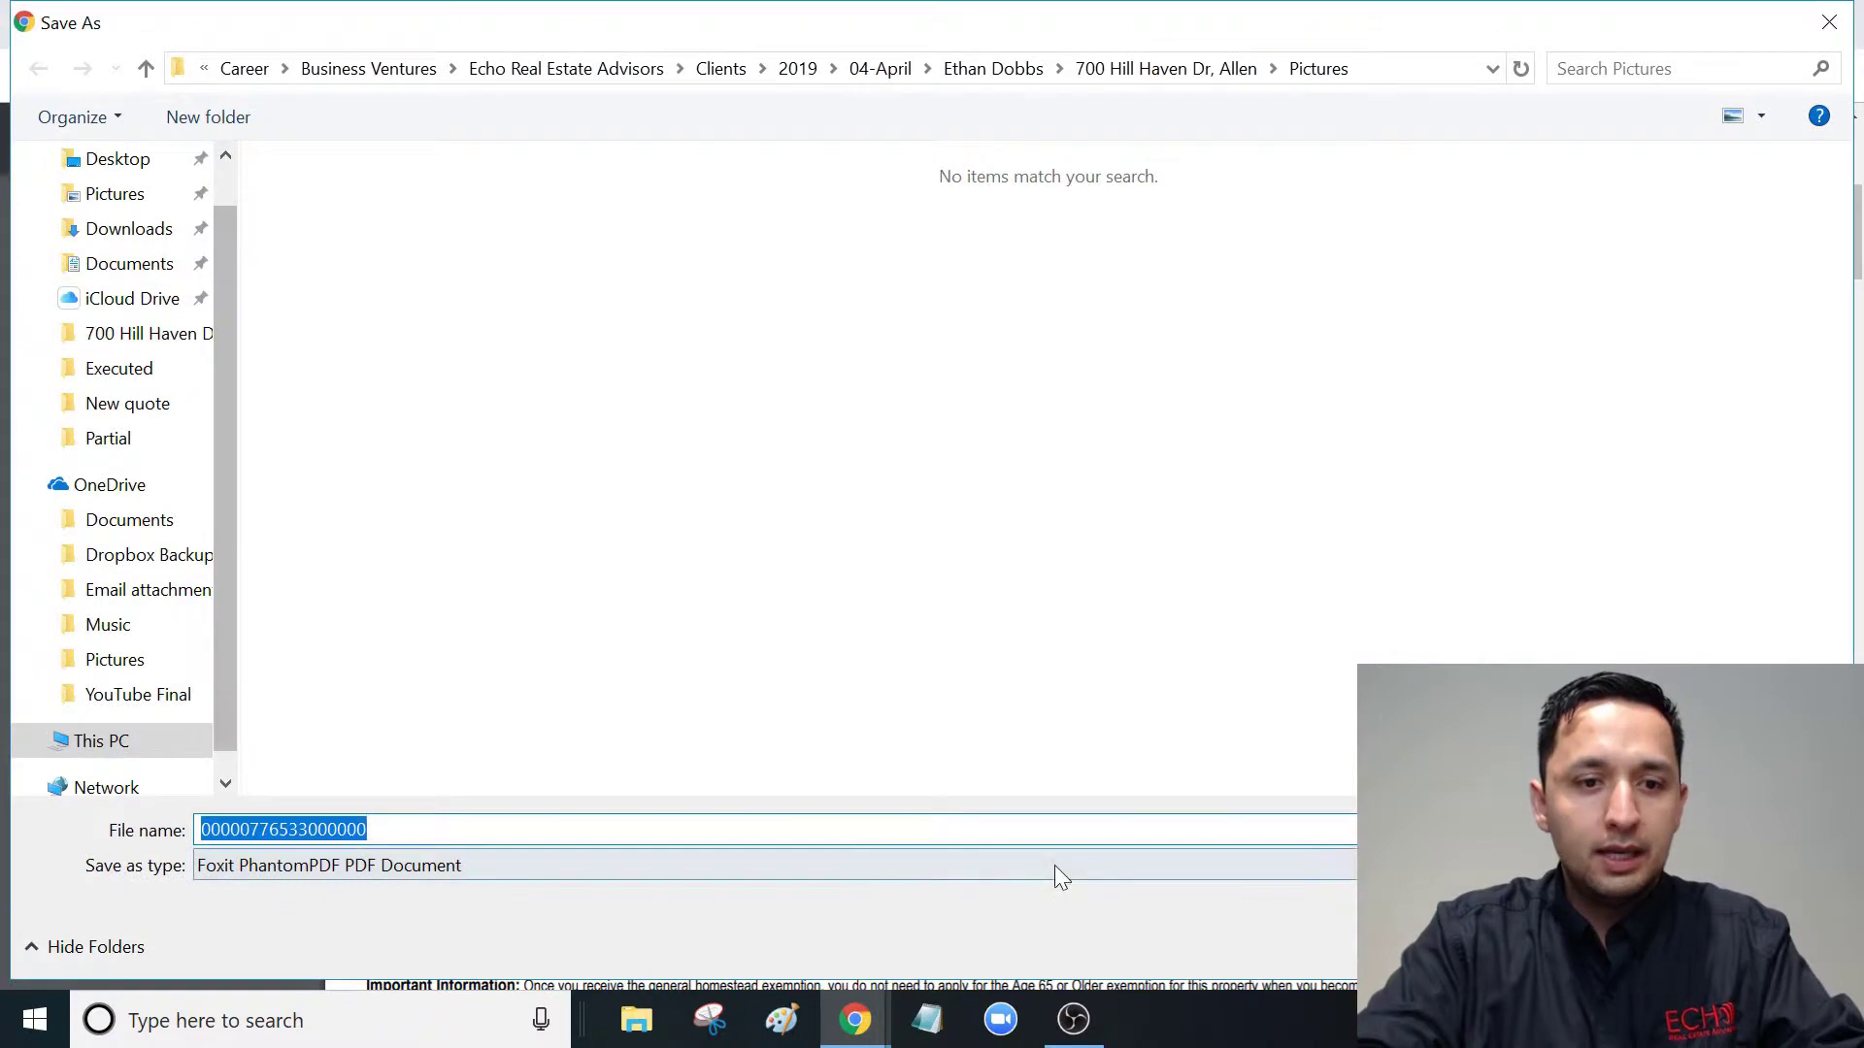
key("Escape")
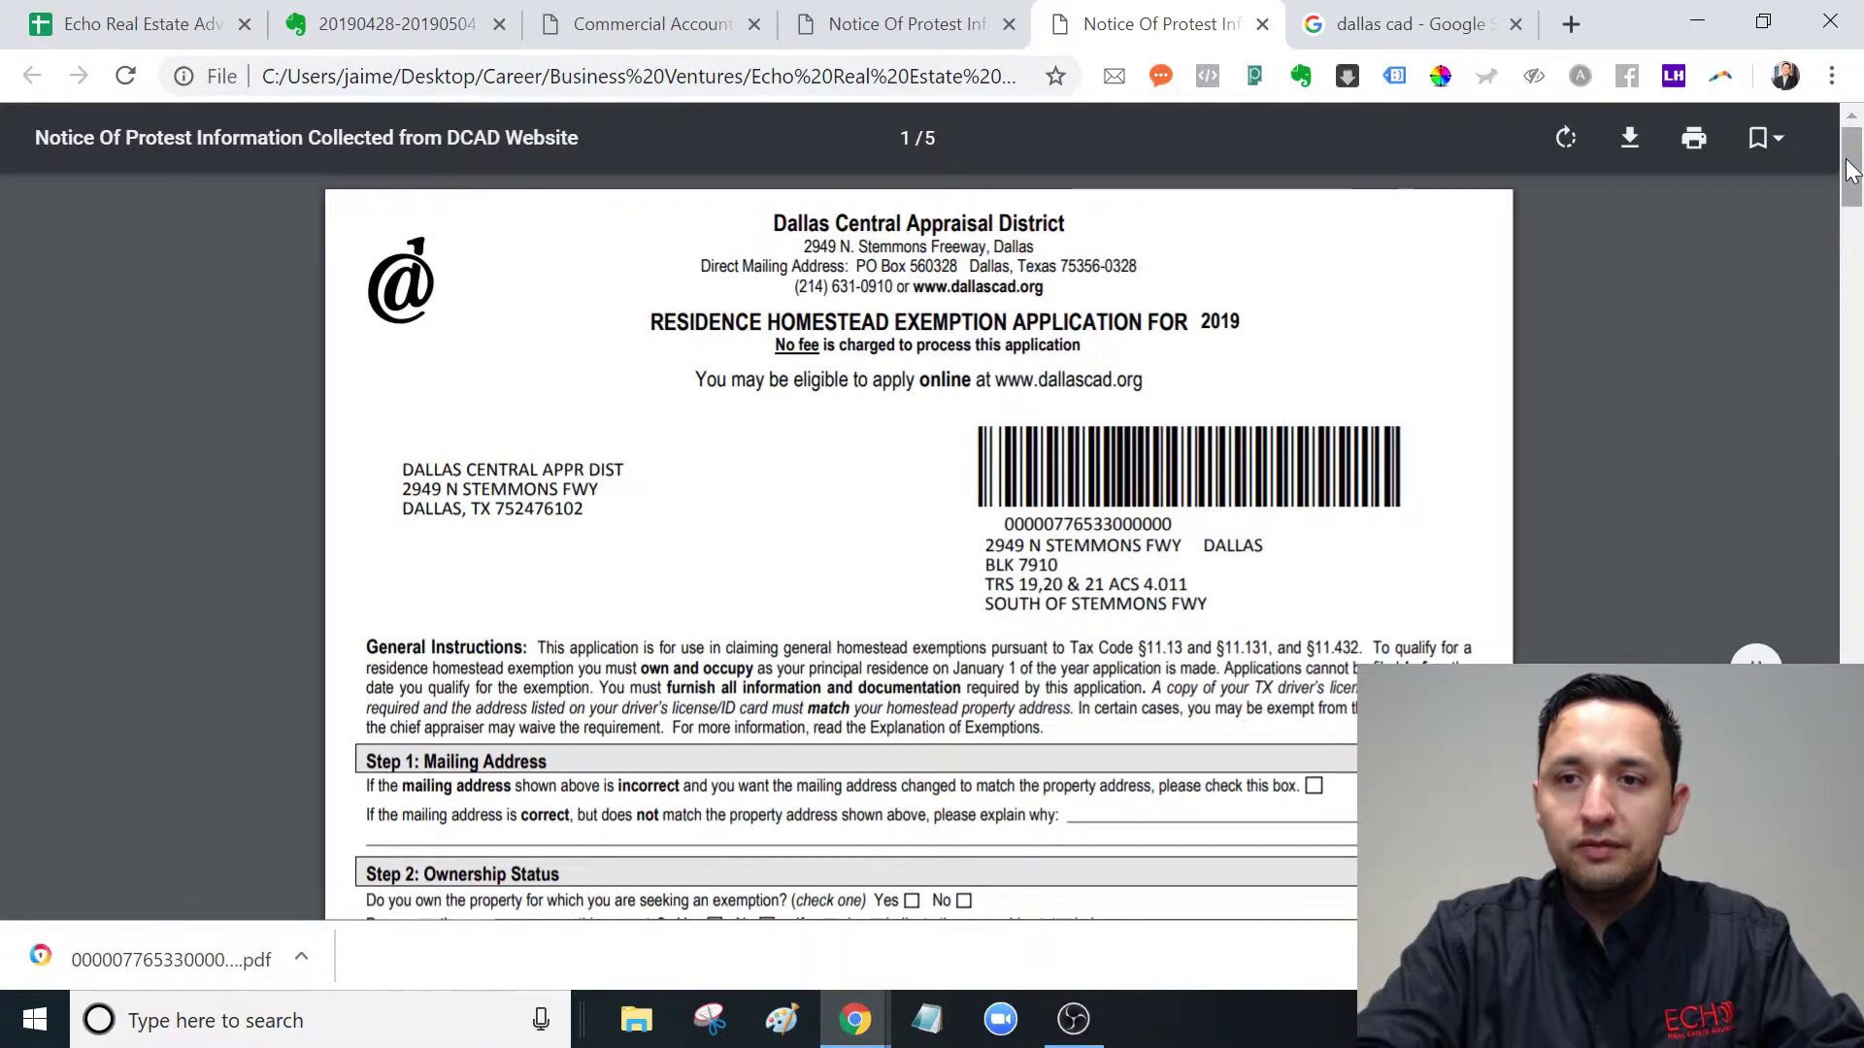
Review the application's general instructions, mailing address, ownership status and exemption sections, continuing to the Step 4 questions
left_click_drag(1853, 167, 1856, 214)
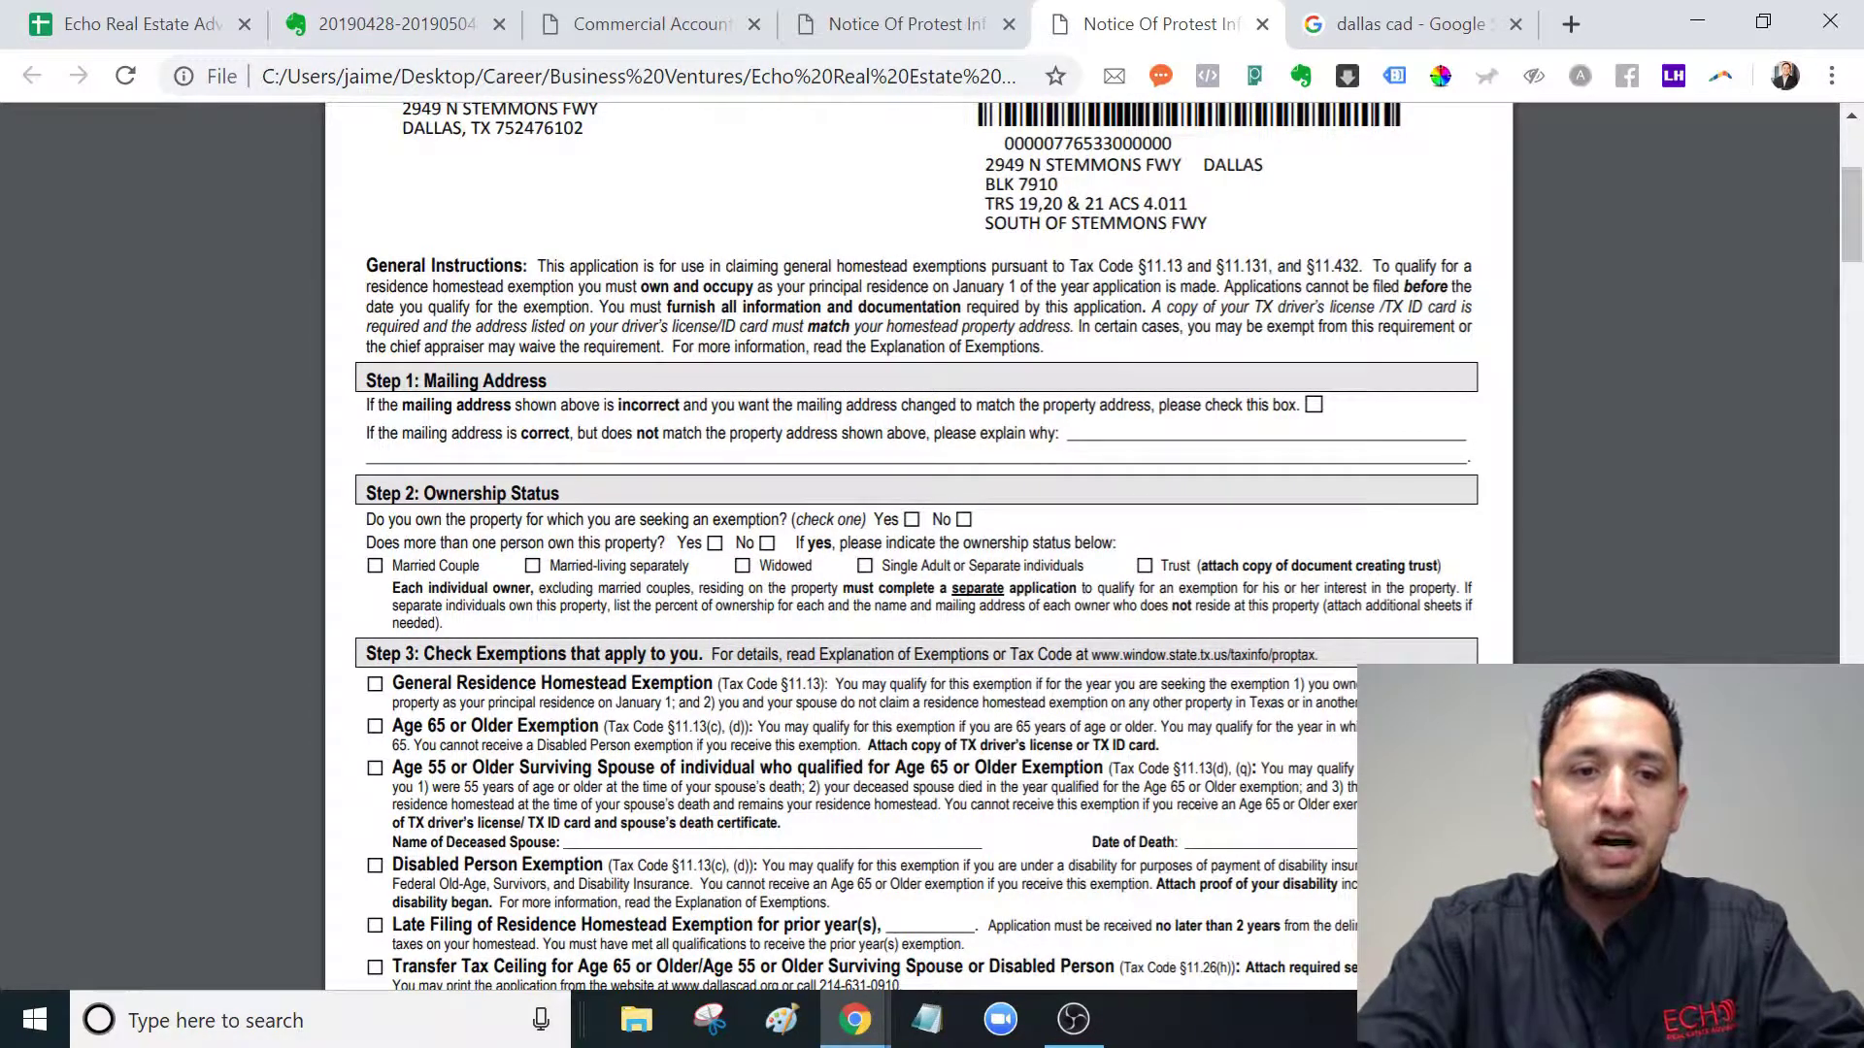
scroll(1773, 311, "up", 3)
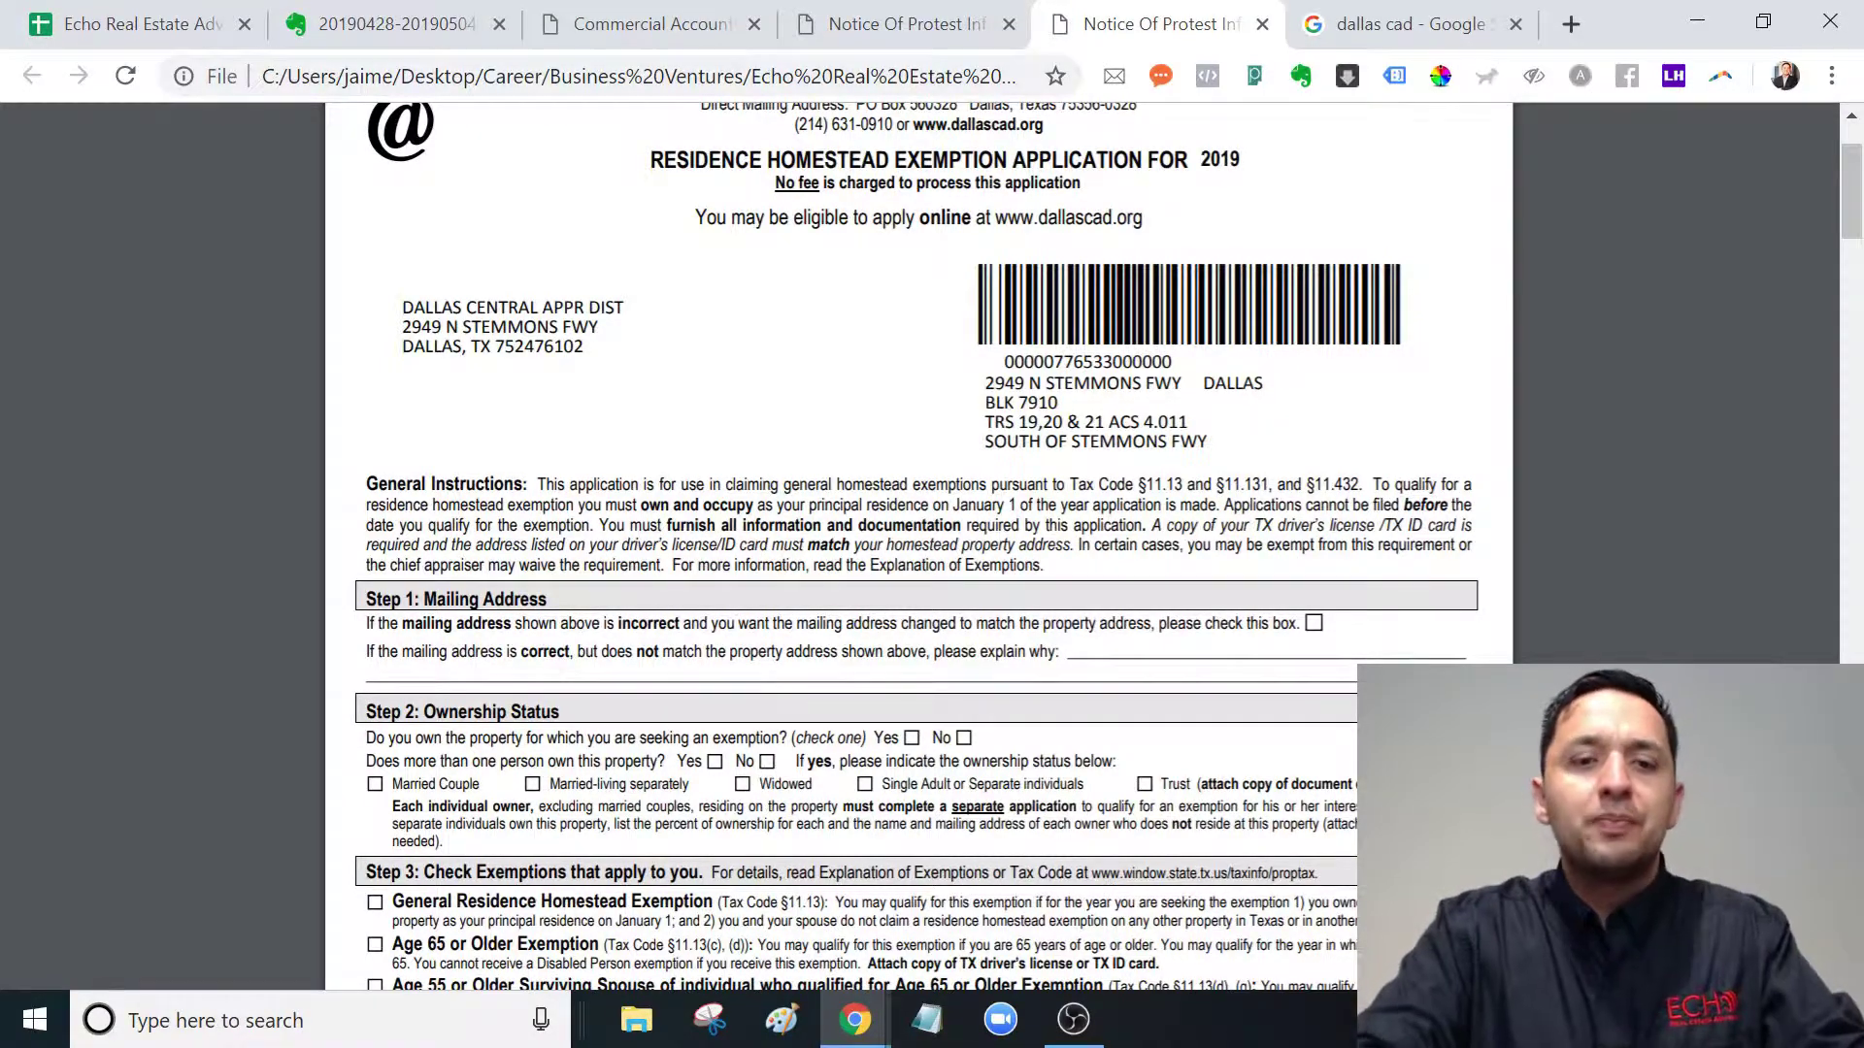
scroll(1859, 291, "down", 2)
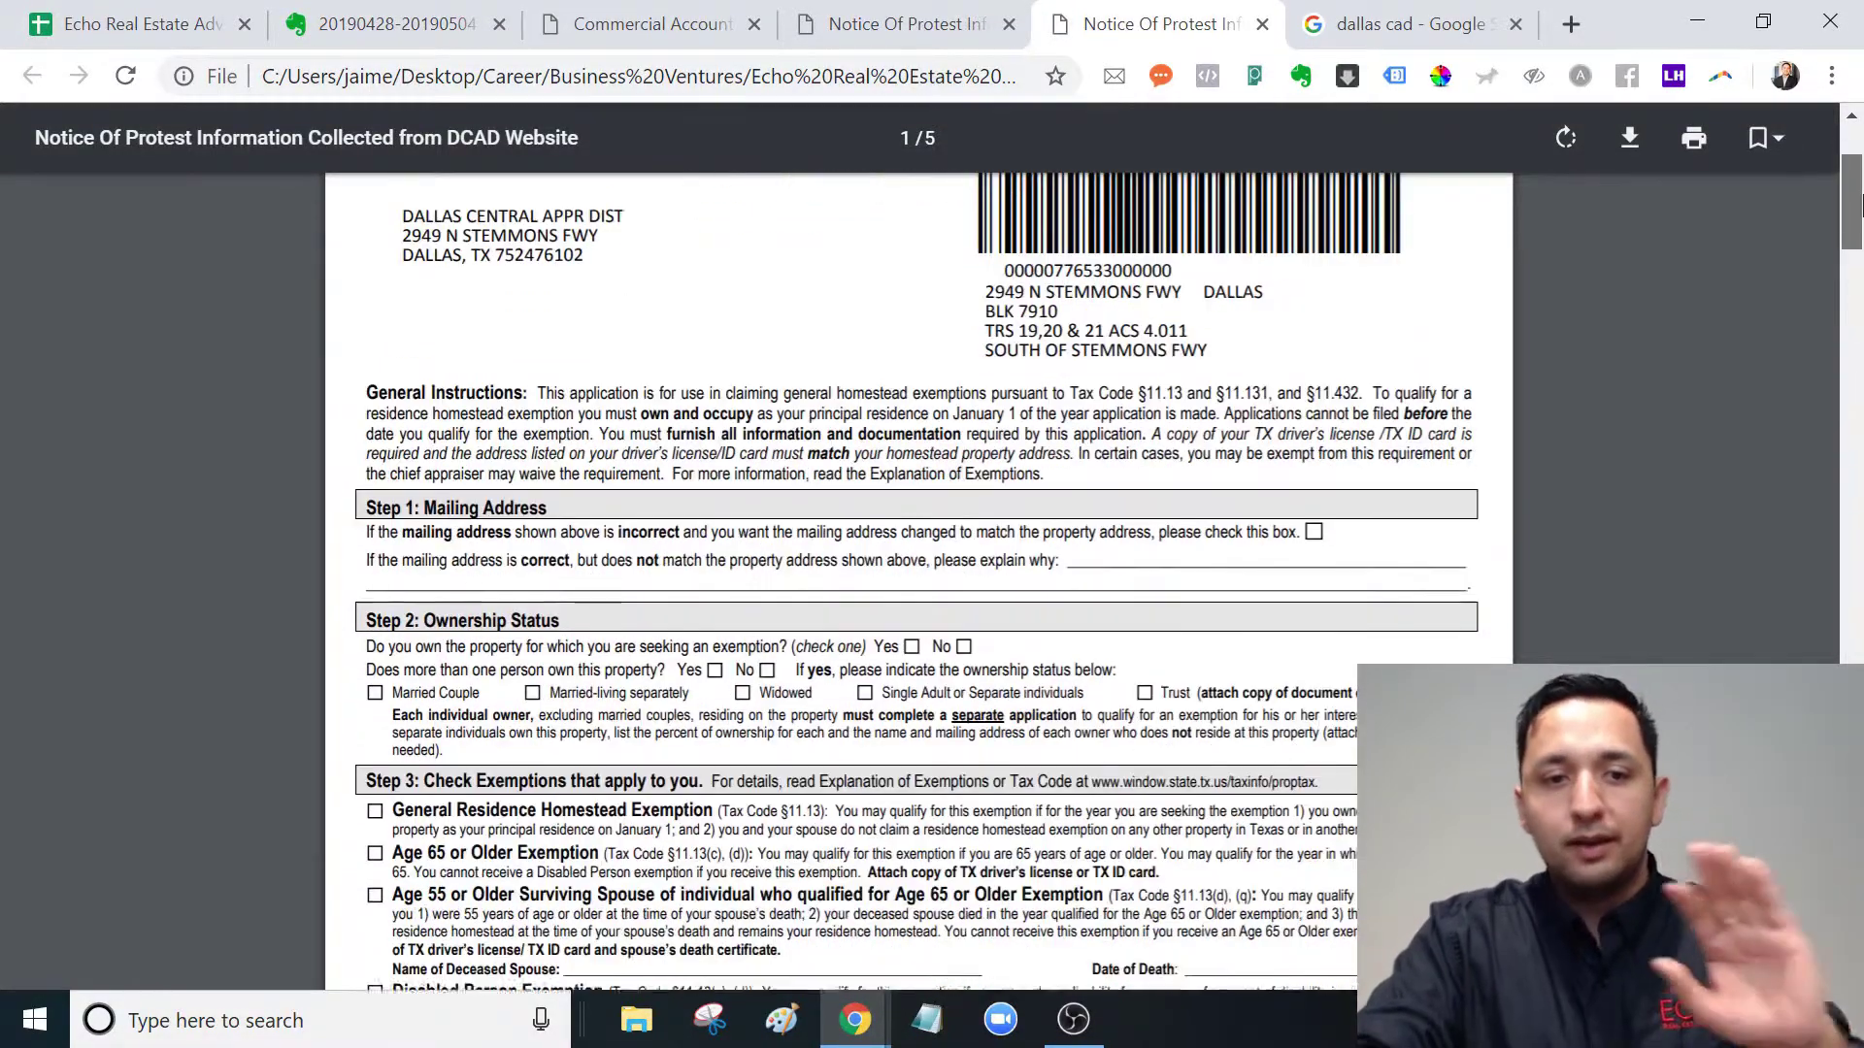
scroll(1858, 187, "up", 4)
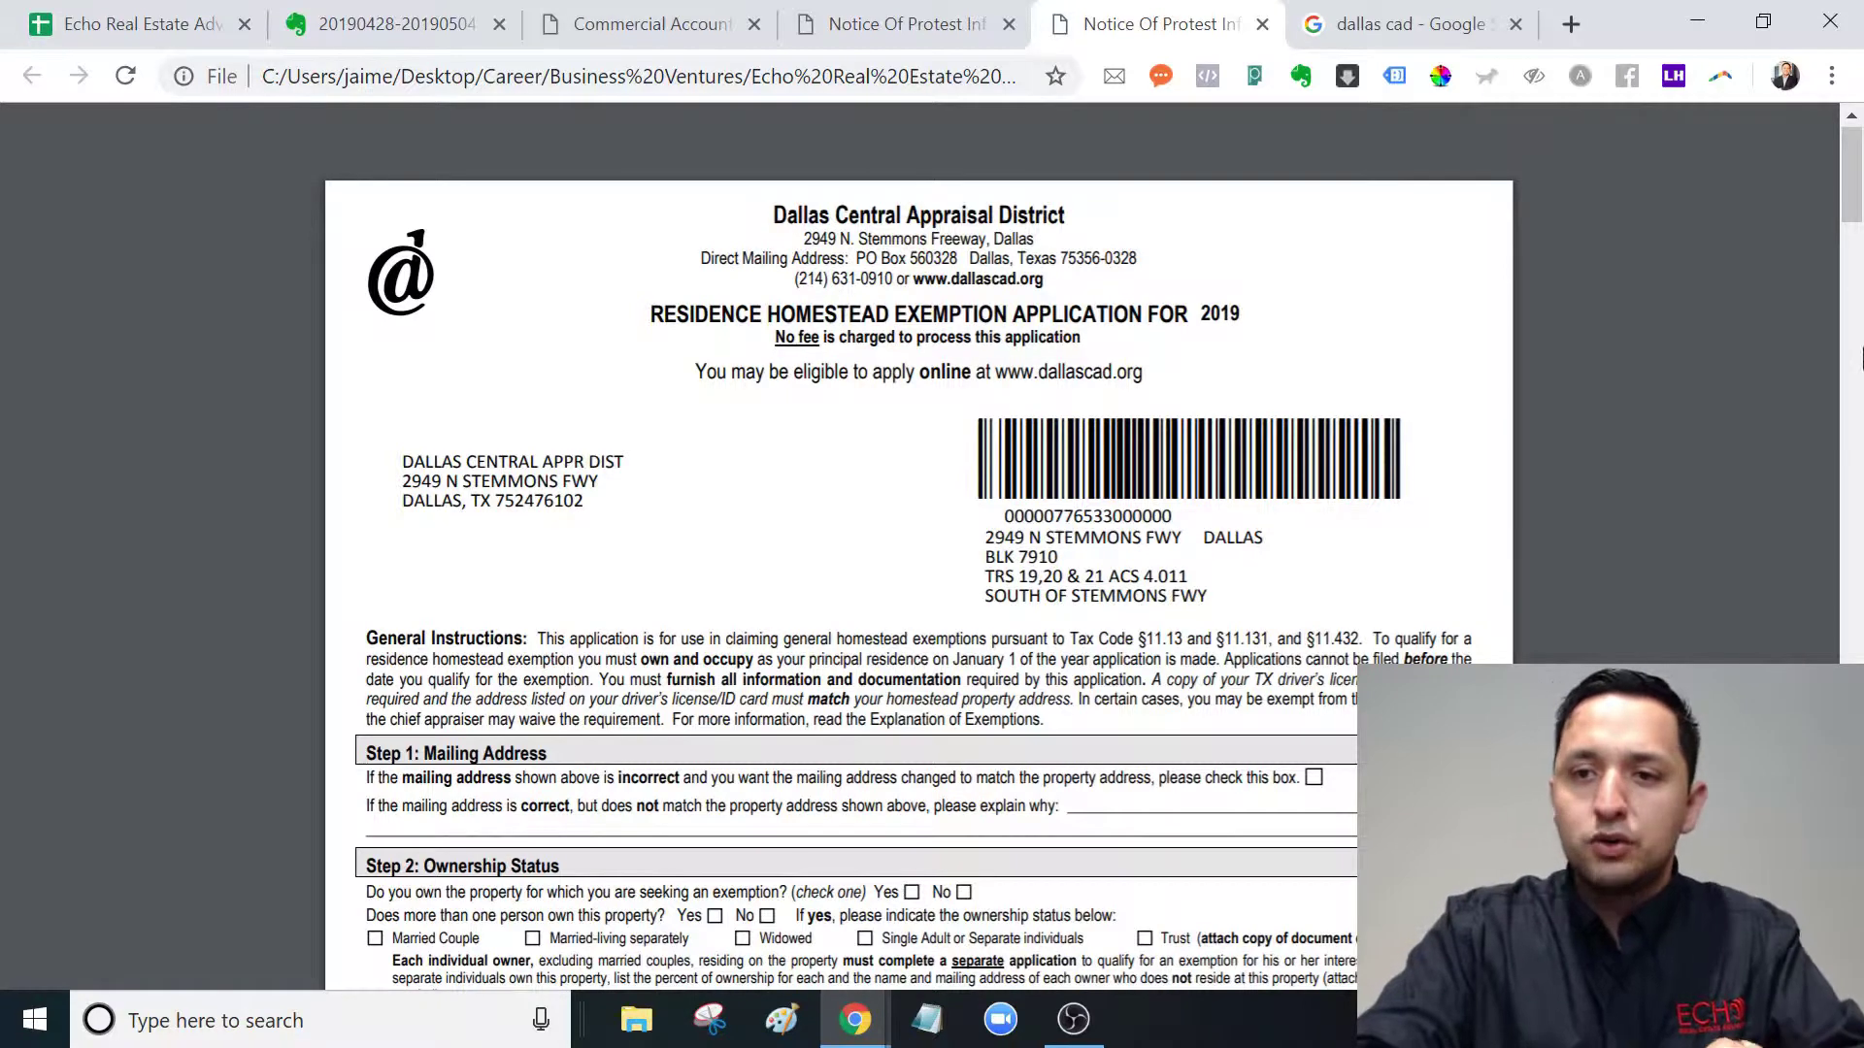
scroll(1855, 223, "down", 2)
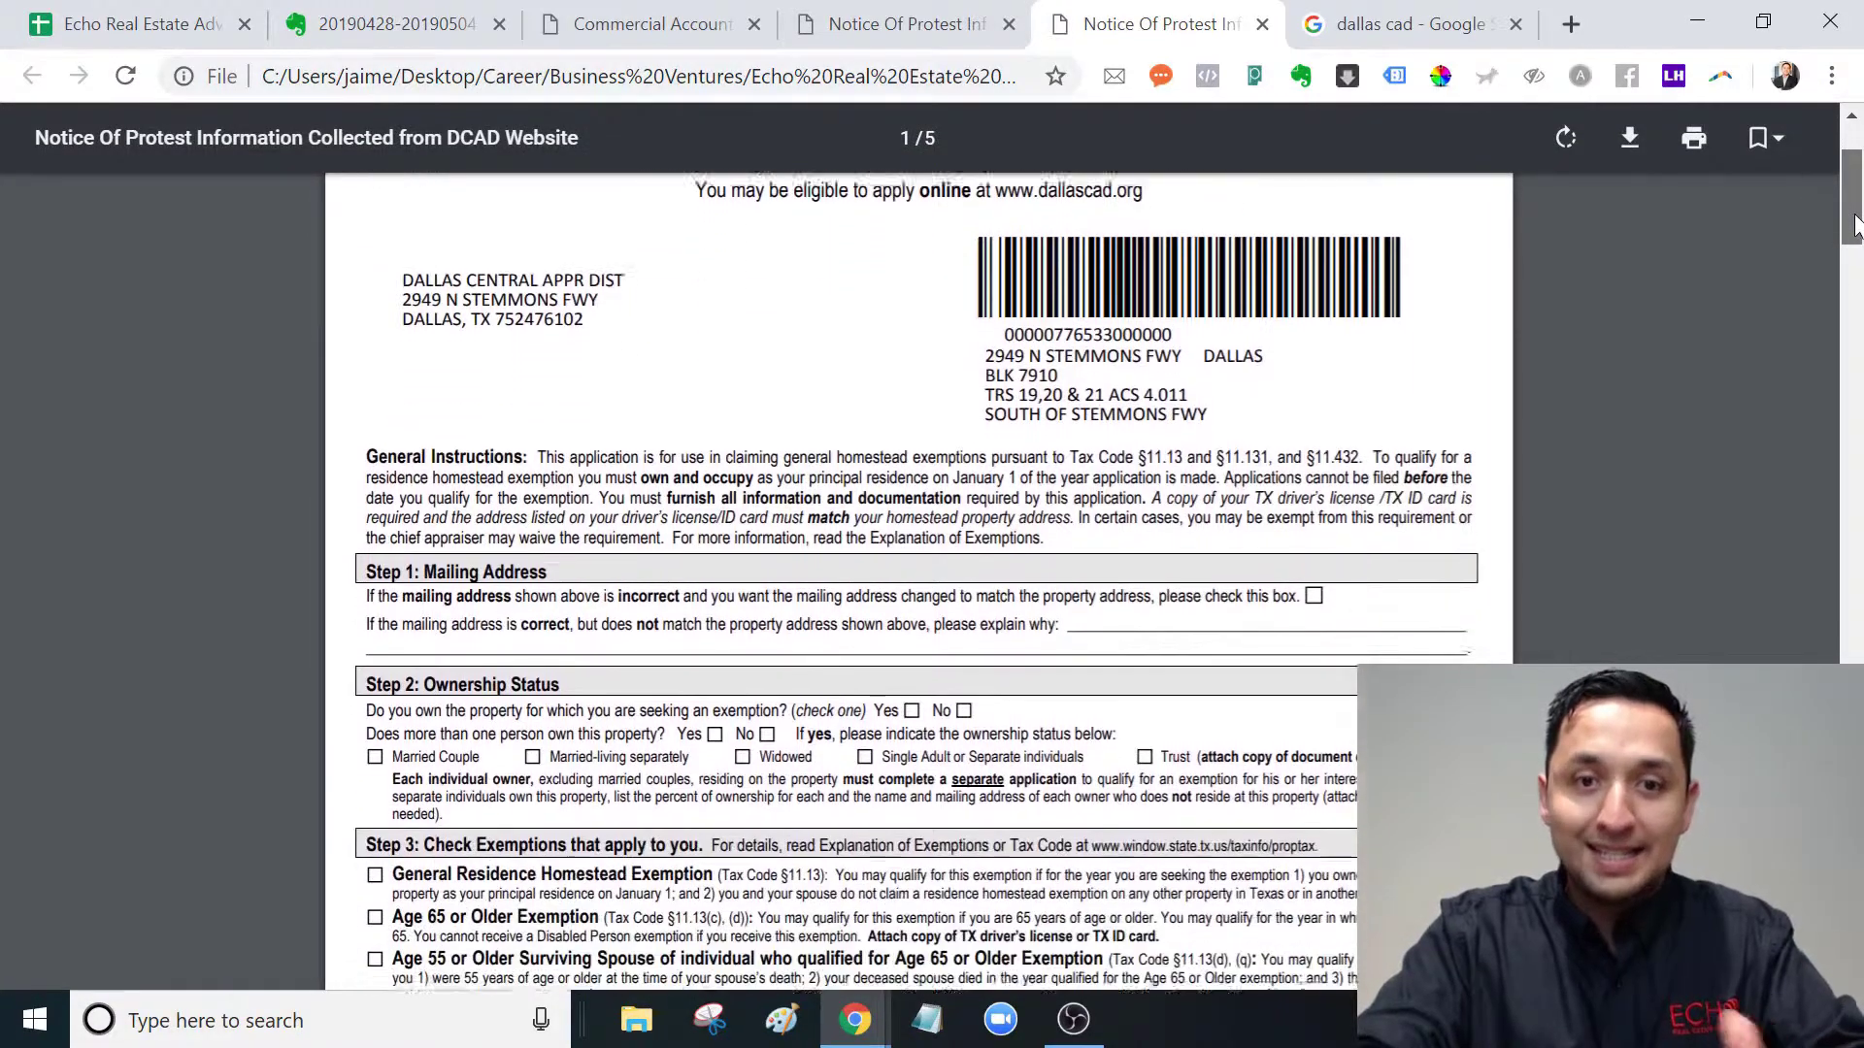
scroll(1854, 223, "down", 4)
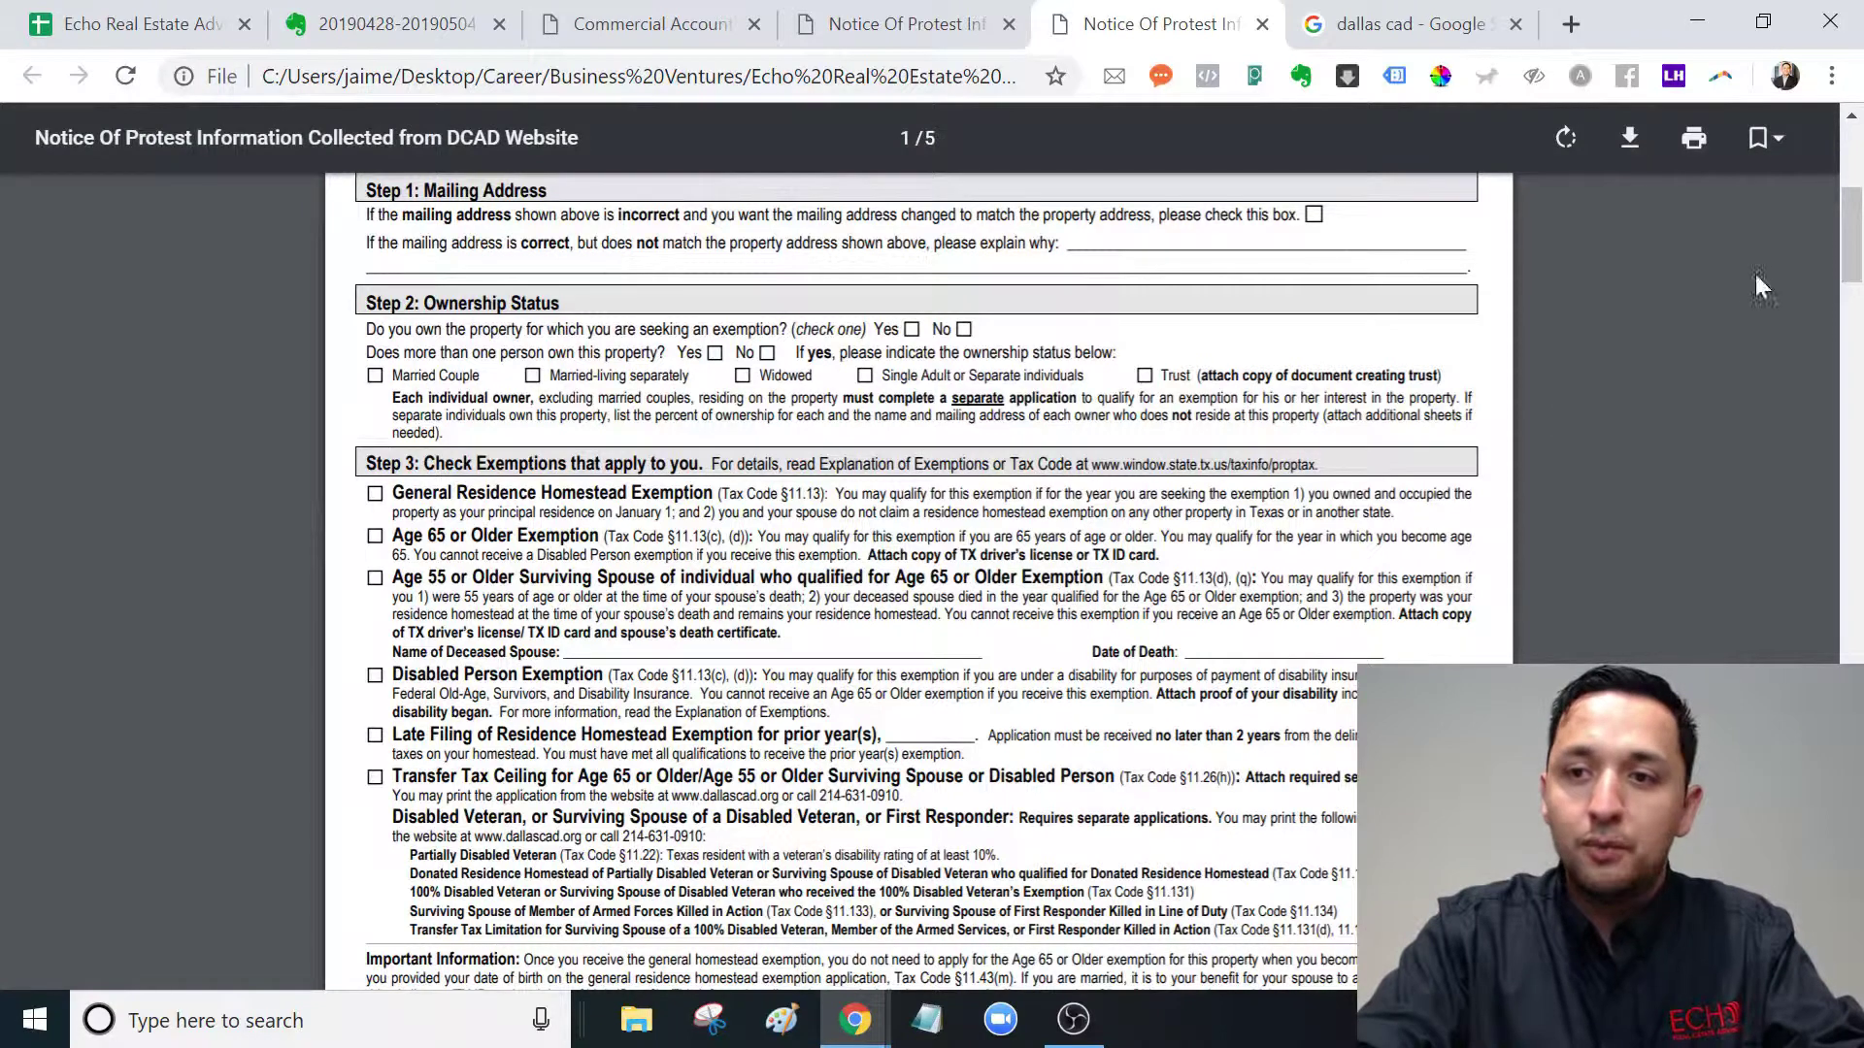
left_click_drag(1854, 277, 1854, 291)
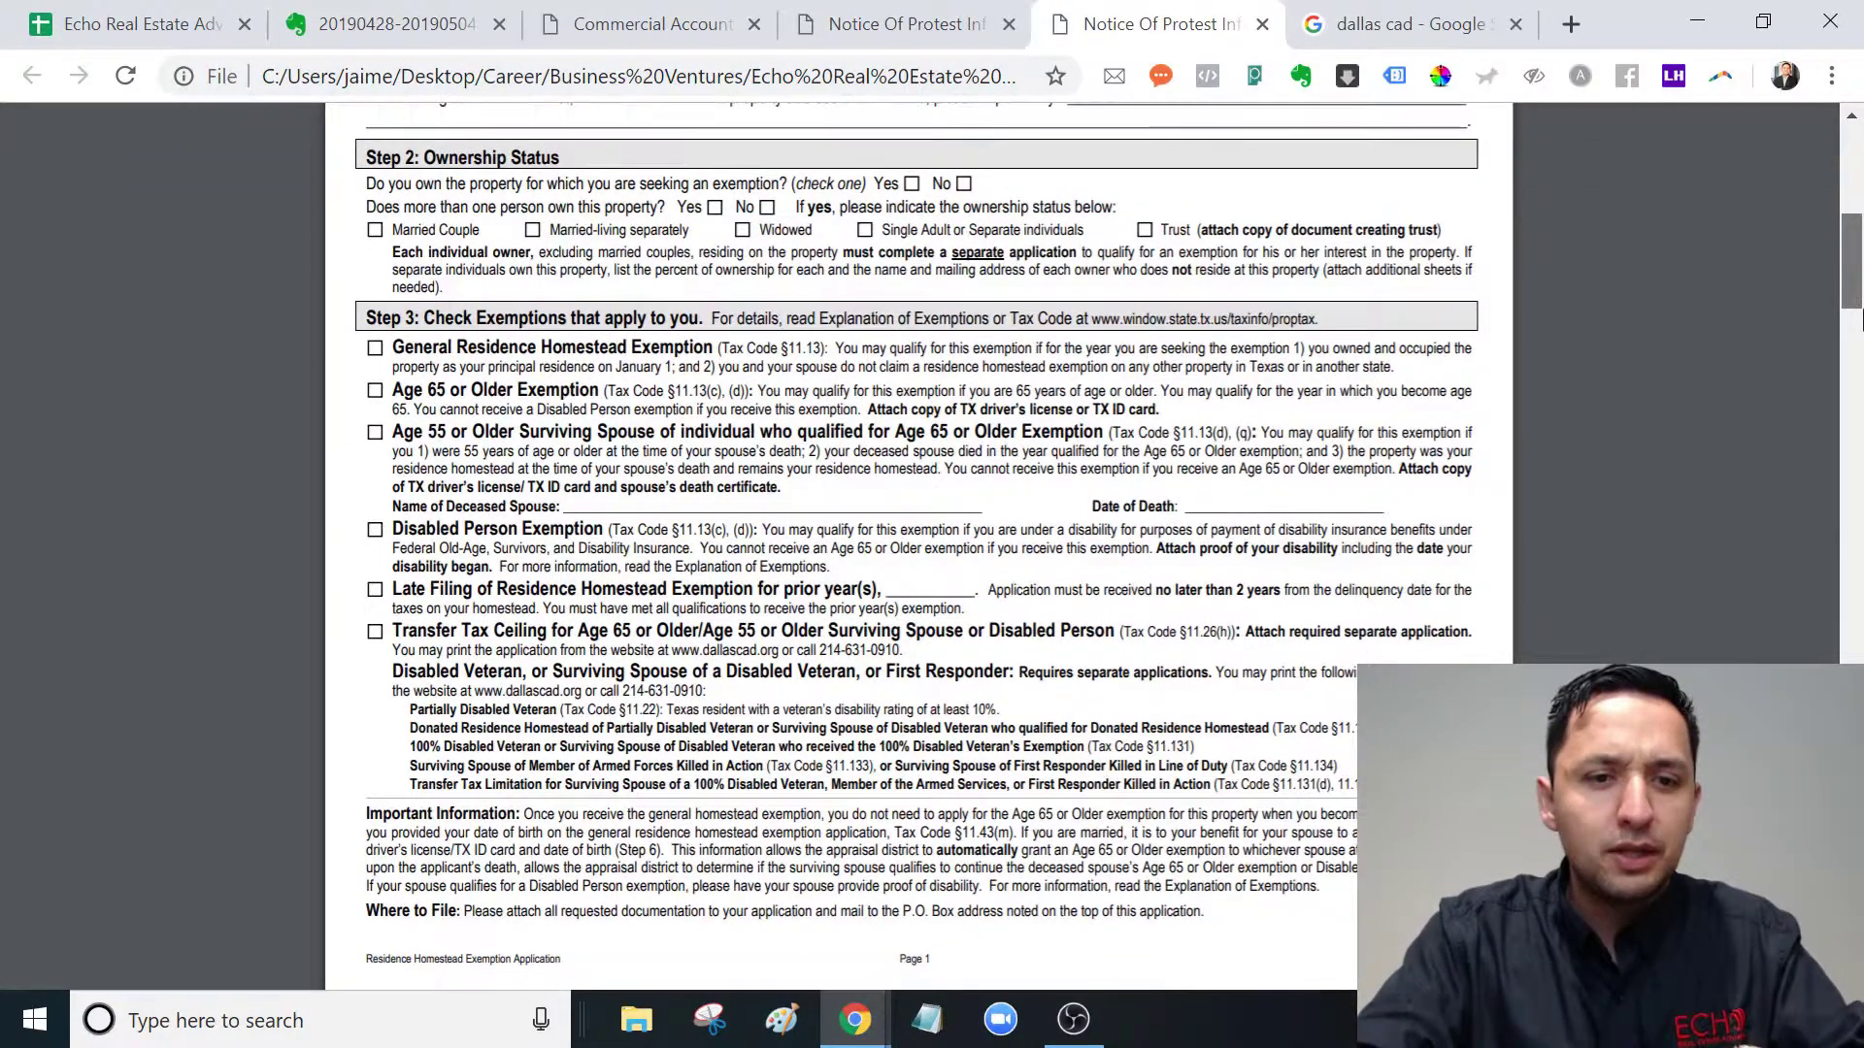
left_click_drag(1859, 306, 1860, 400)
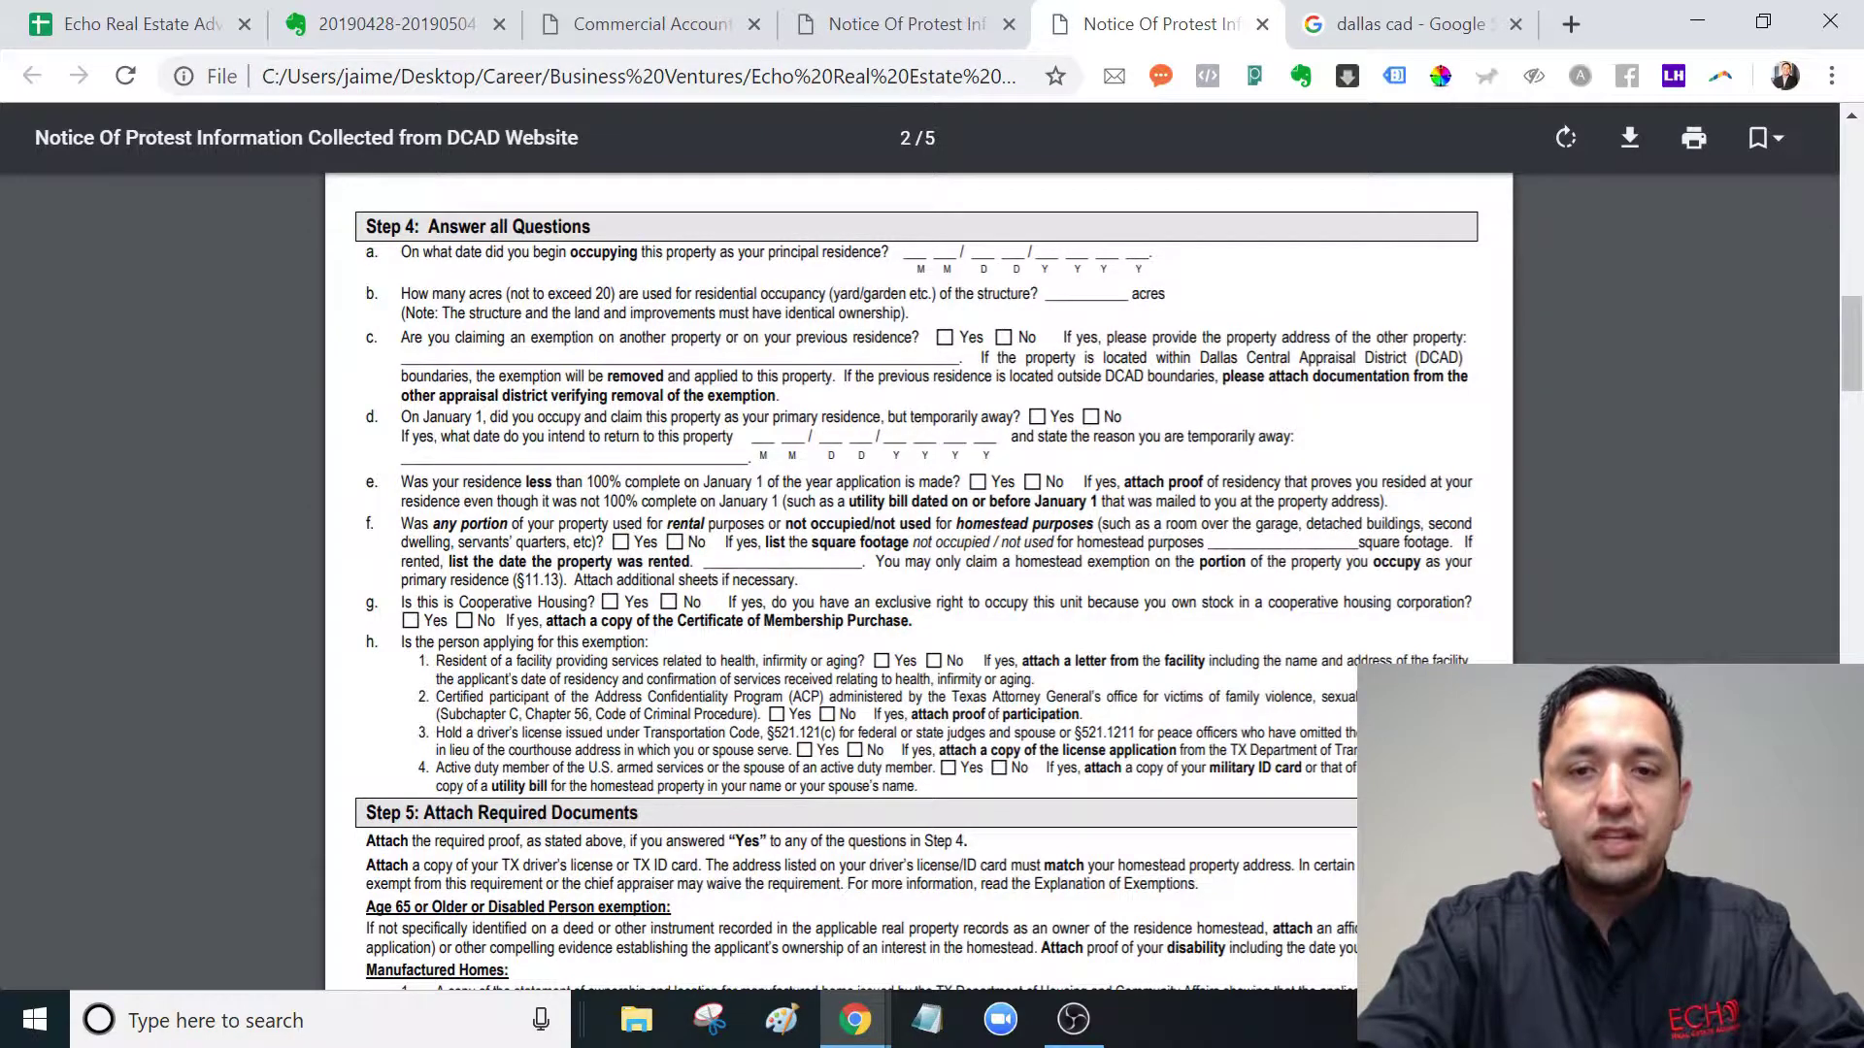
Close the online copy of the exemption form and return to the property's commercial account details
left_click(907, 15)
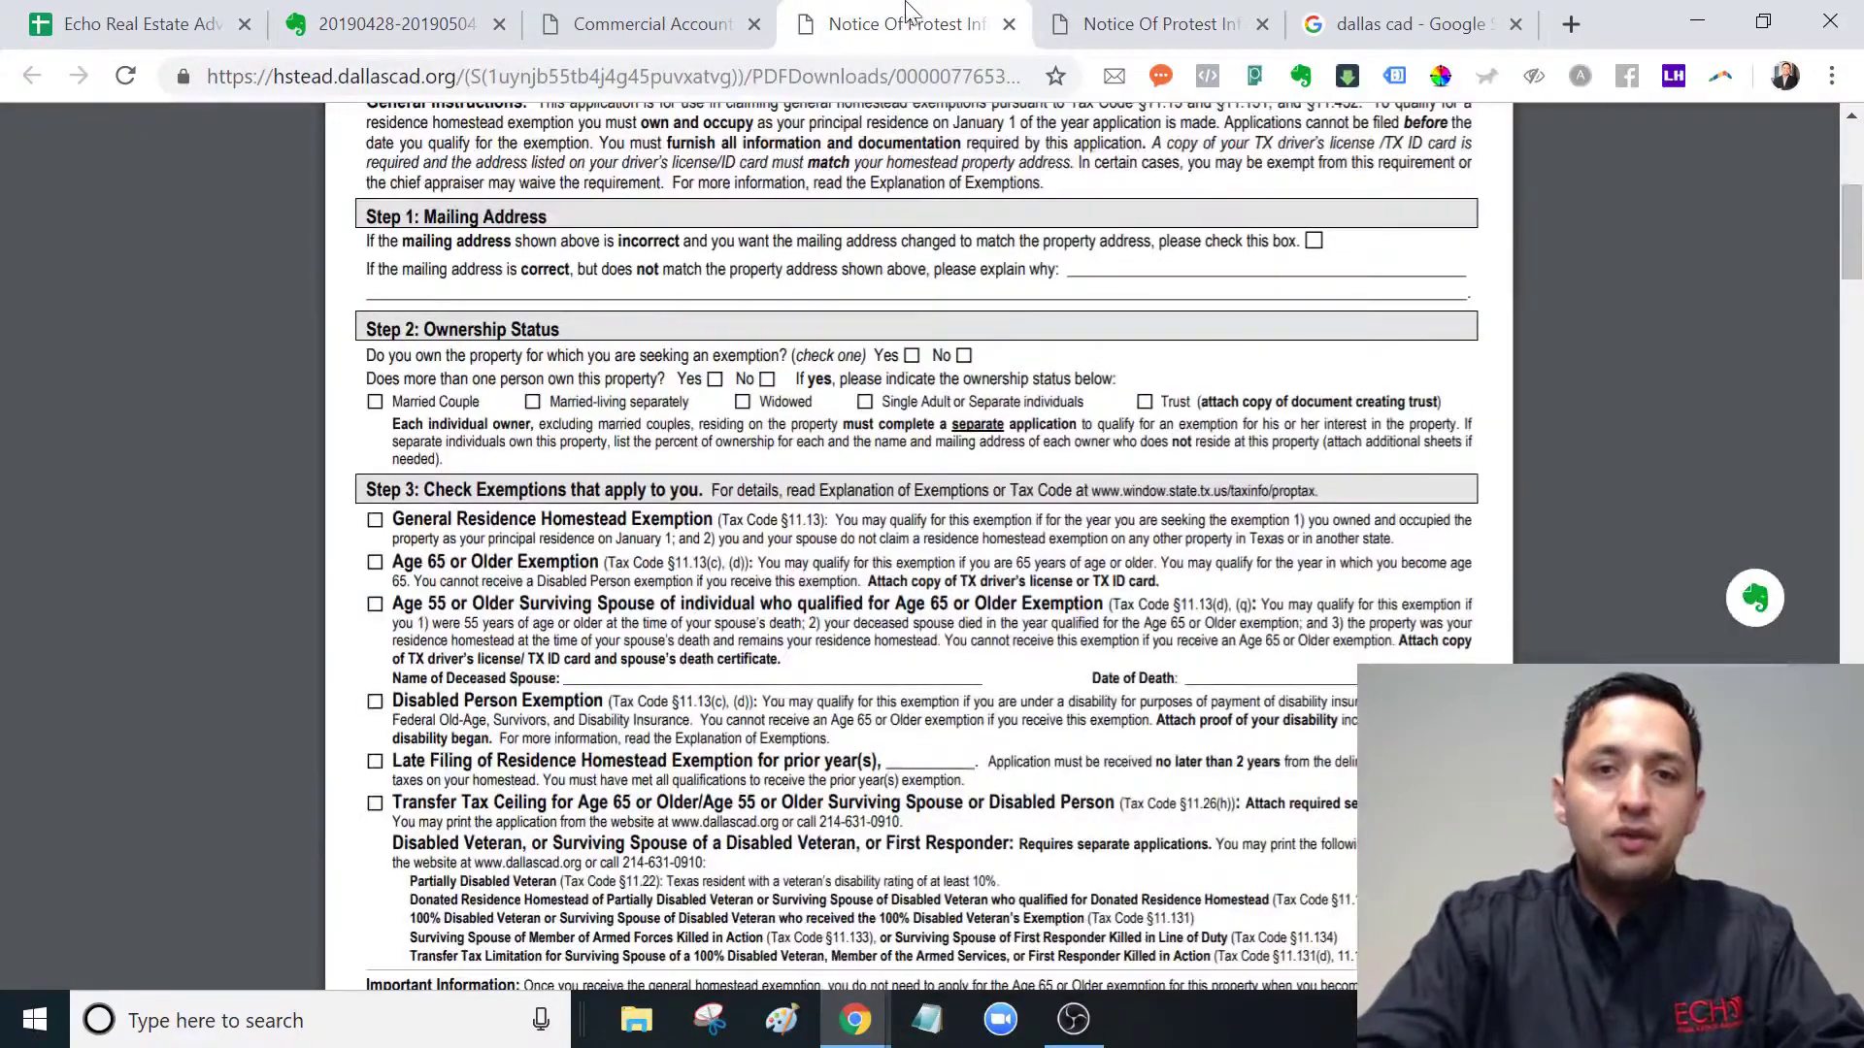
left_click(1010, 24)
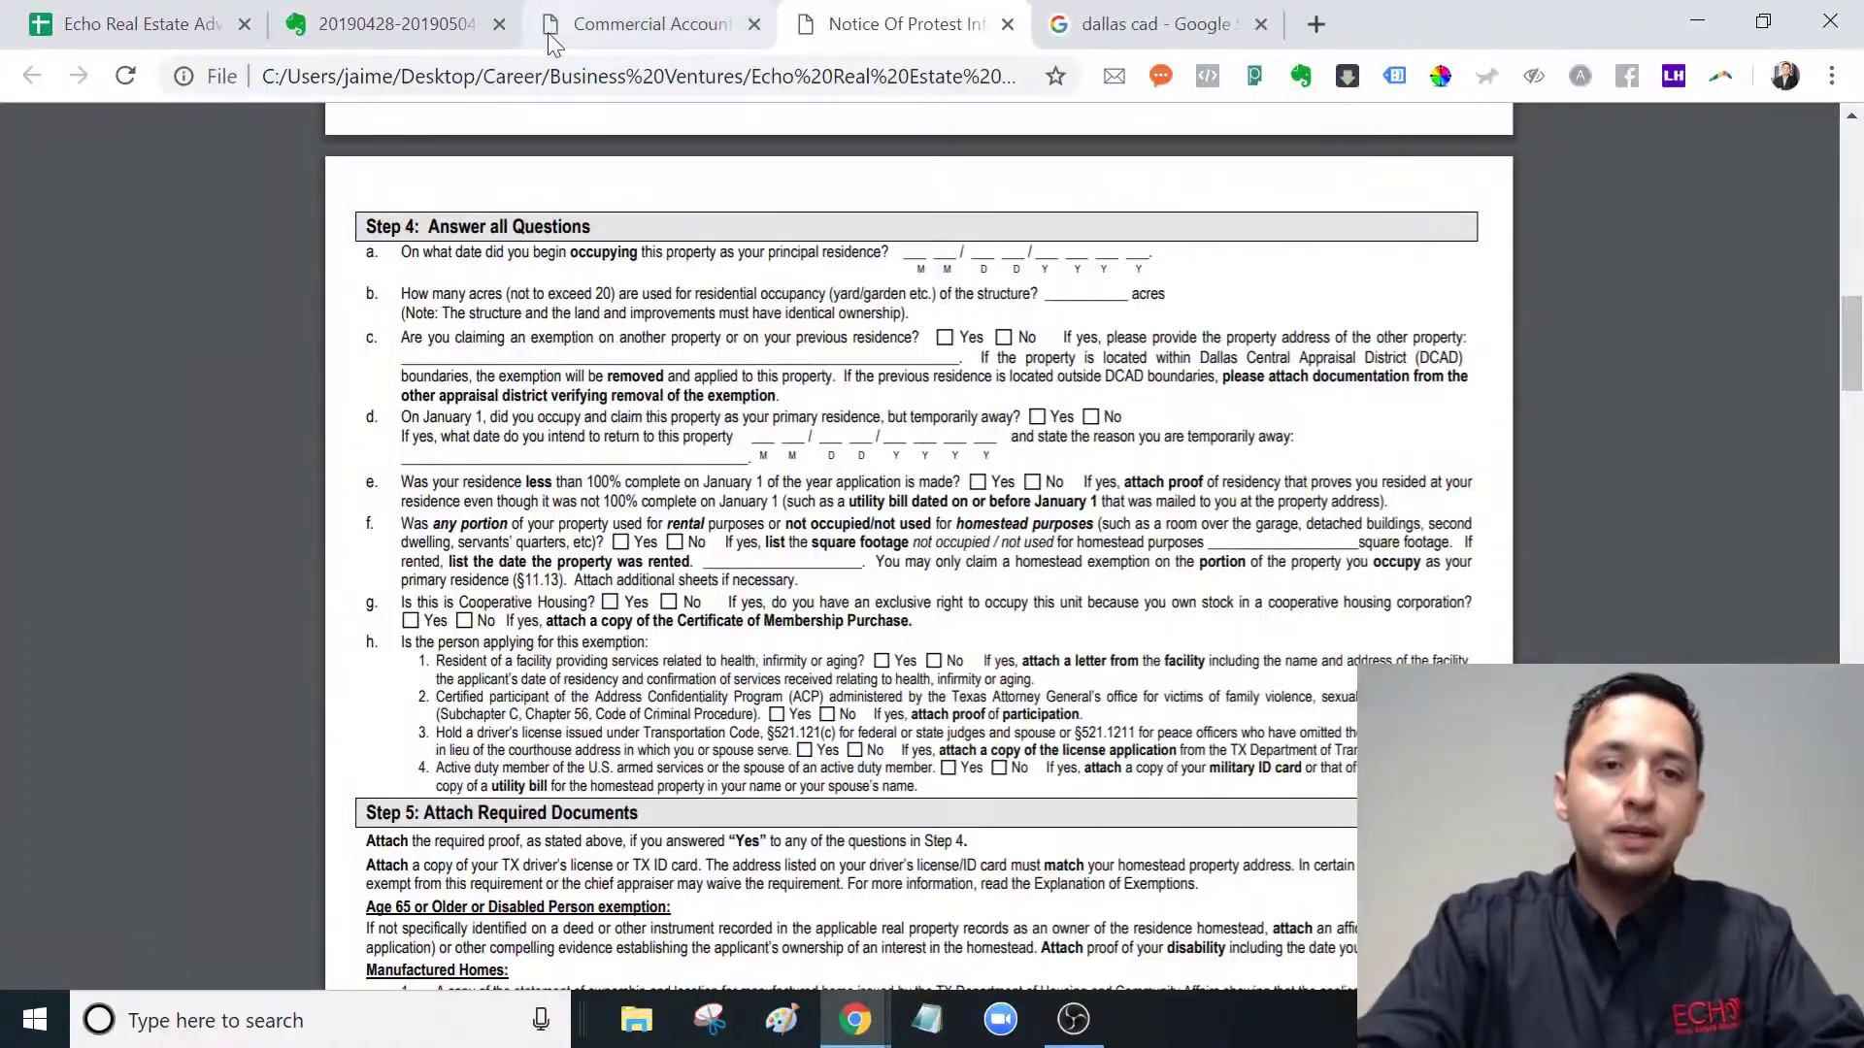
left_click(550, 37)
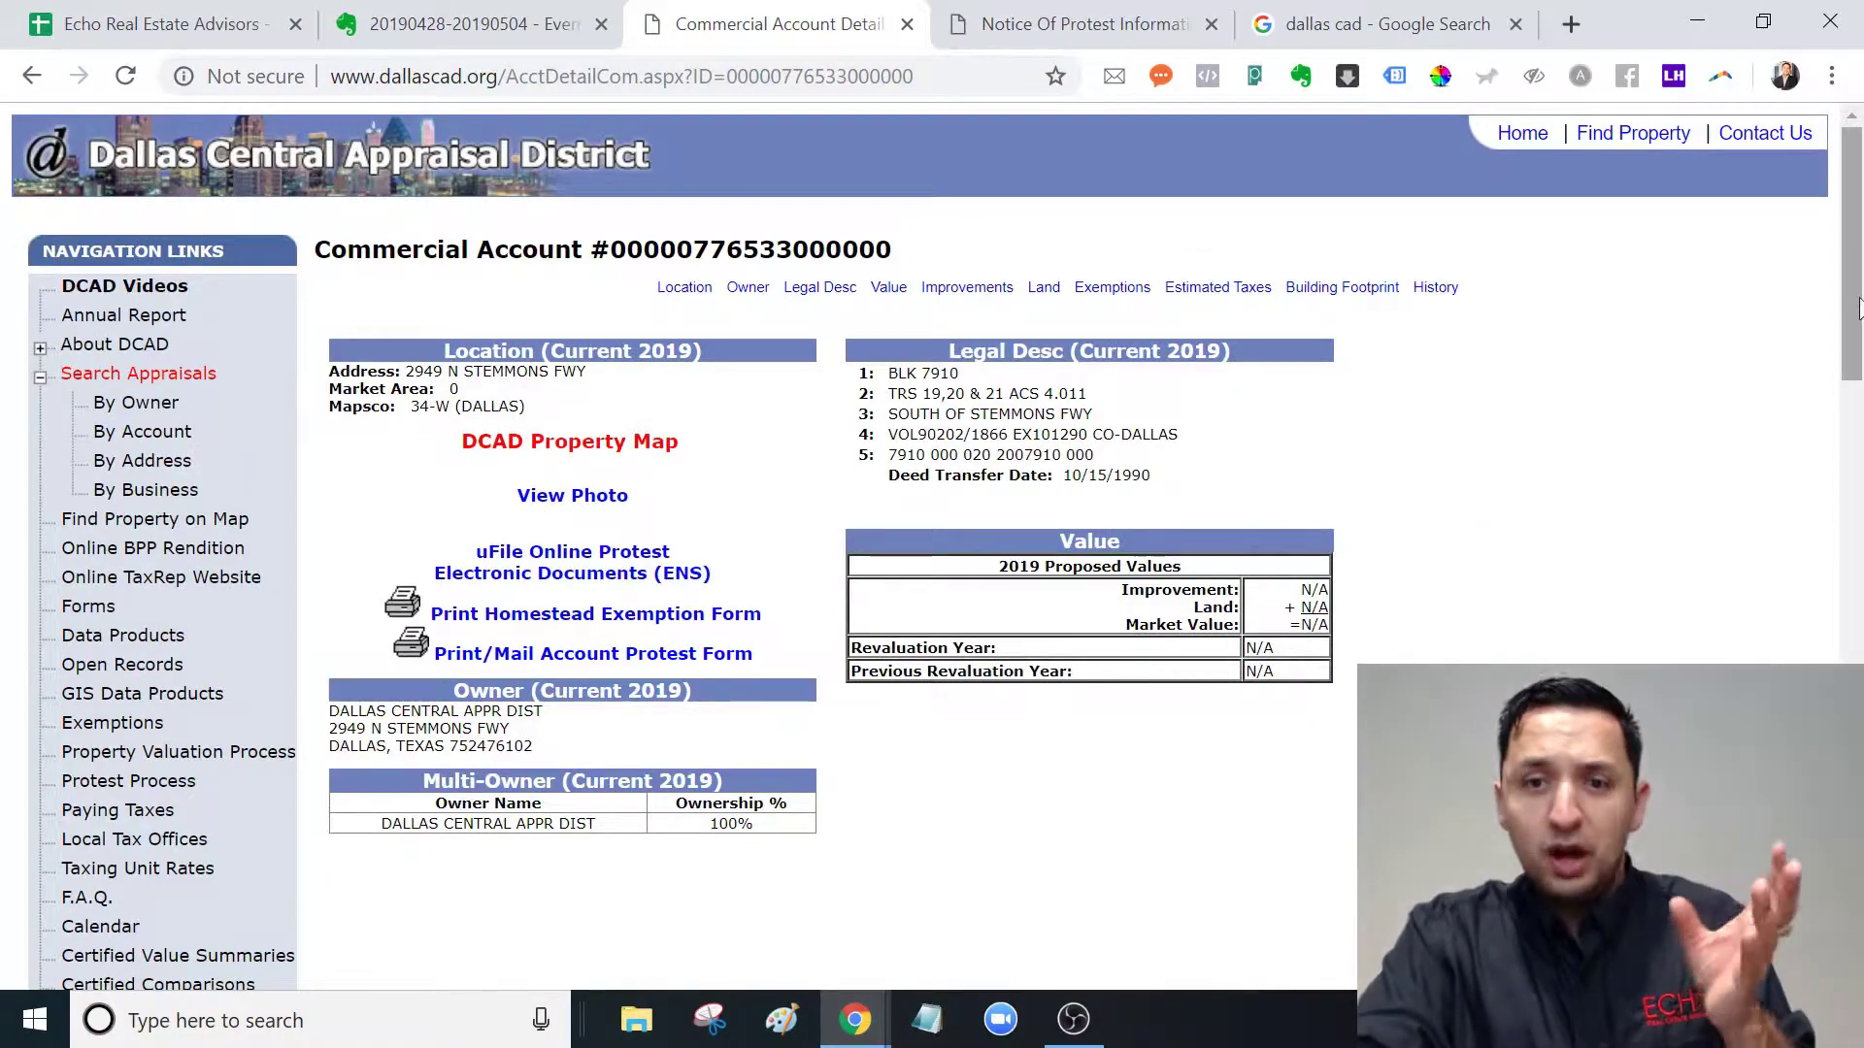
Look up the office building's total area in the Improvements section for the application's Step 4 square footage question
left_click_drag(1859, 308, 1860, 576)
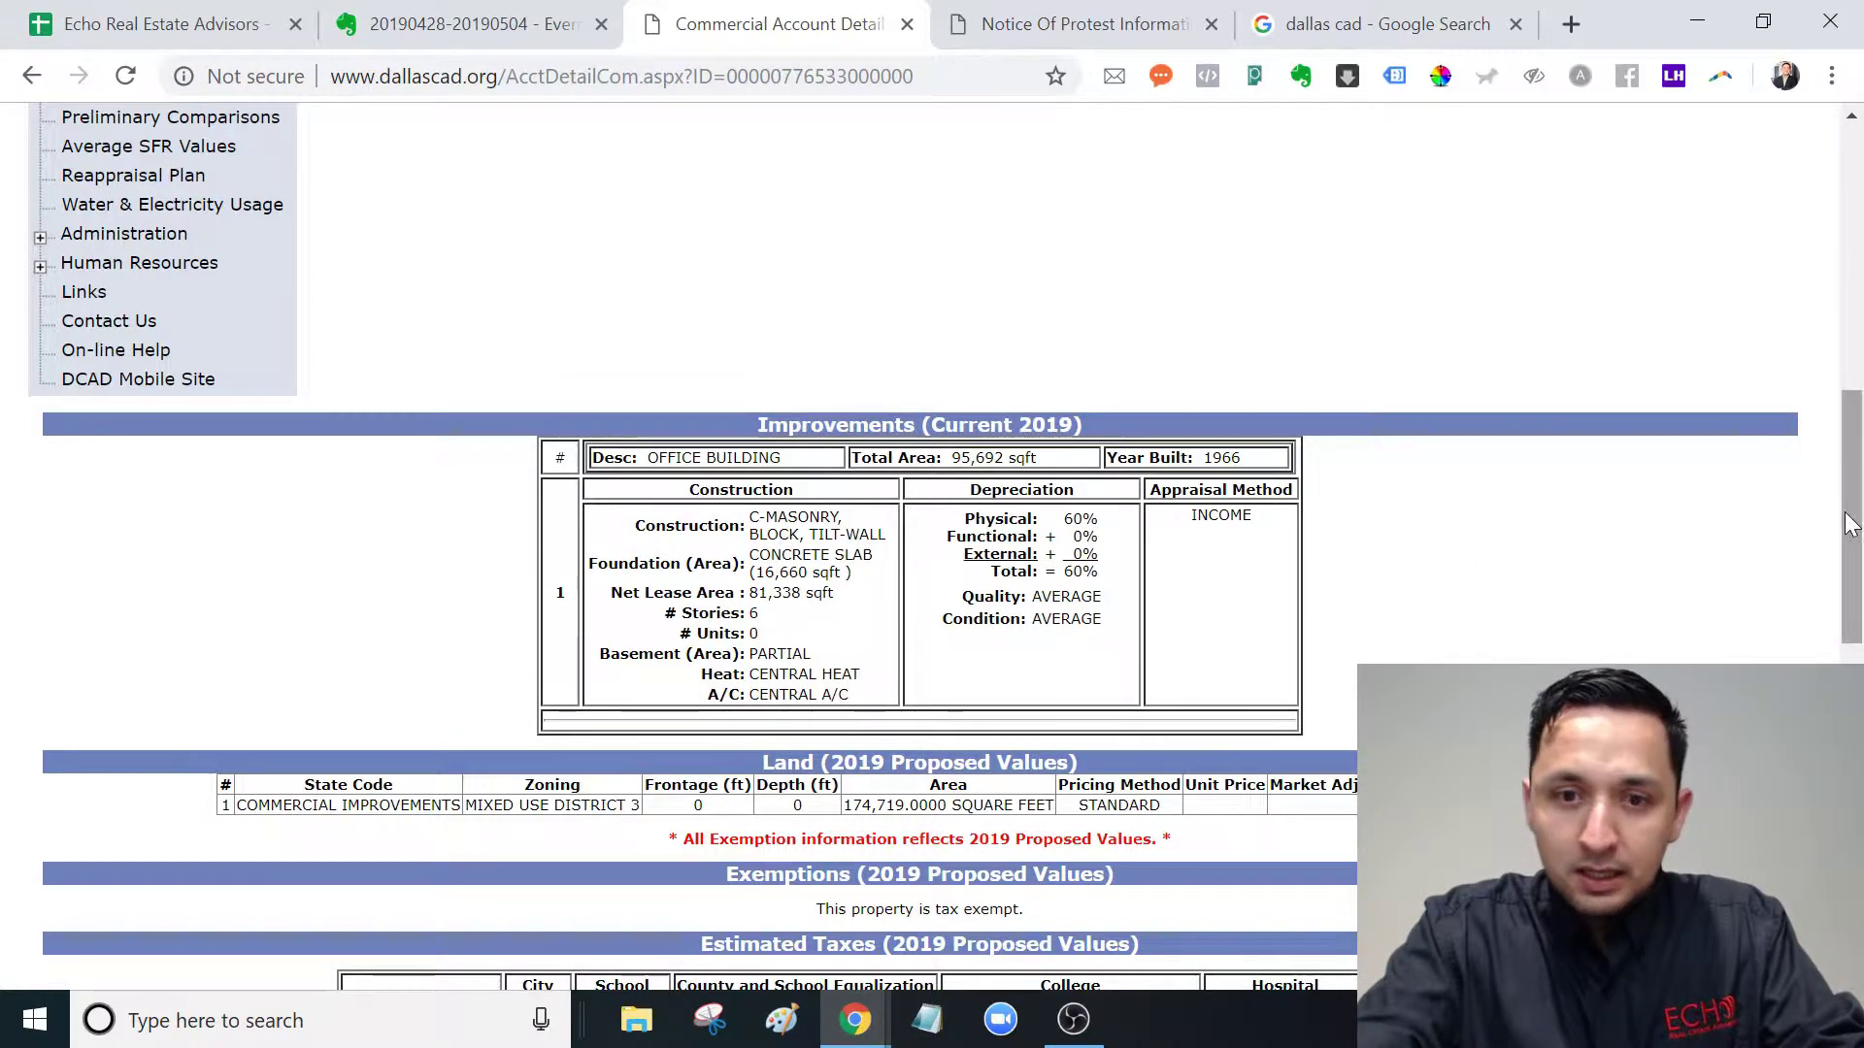
mouse_move(1850, 524)
left_mouse_down()
mouse_move(1856, 643)
mouse_move(1852, 560)
left_mouse_up()
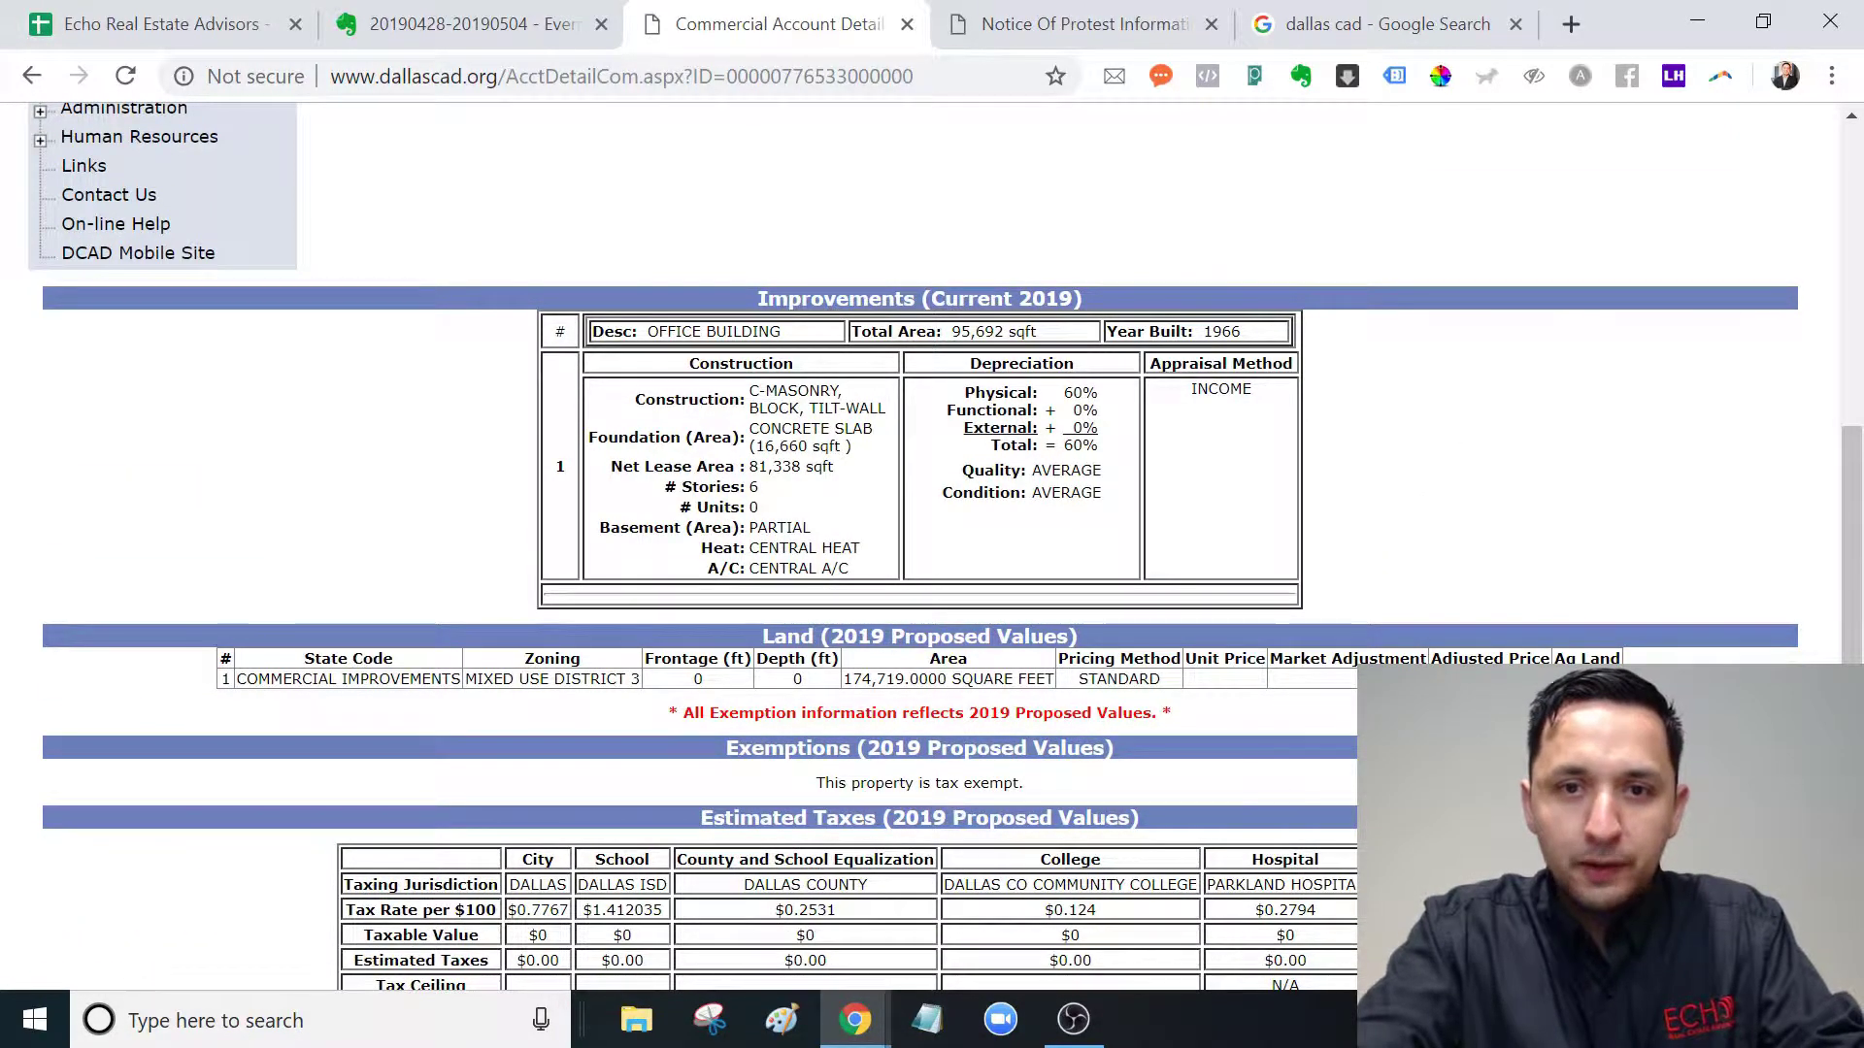
left_click_drag(951, 331, 1013, 351)
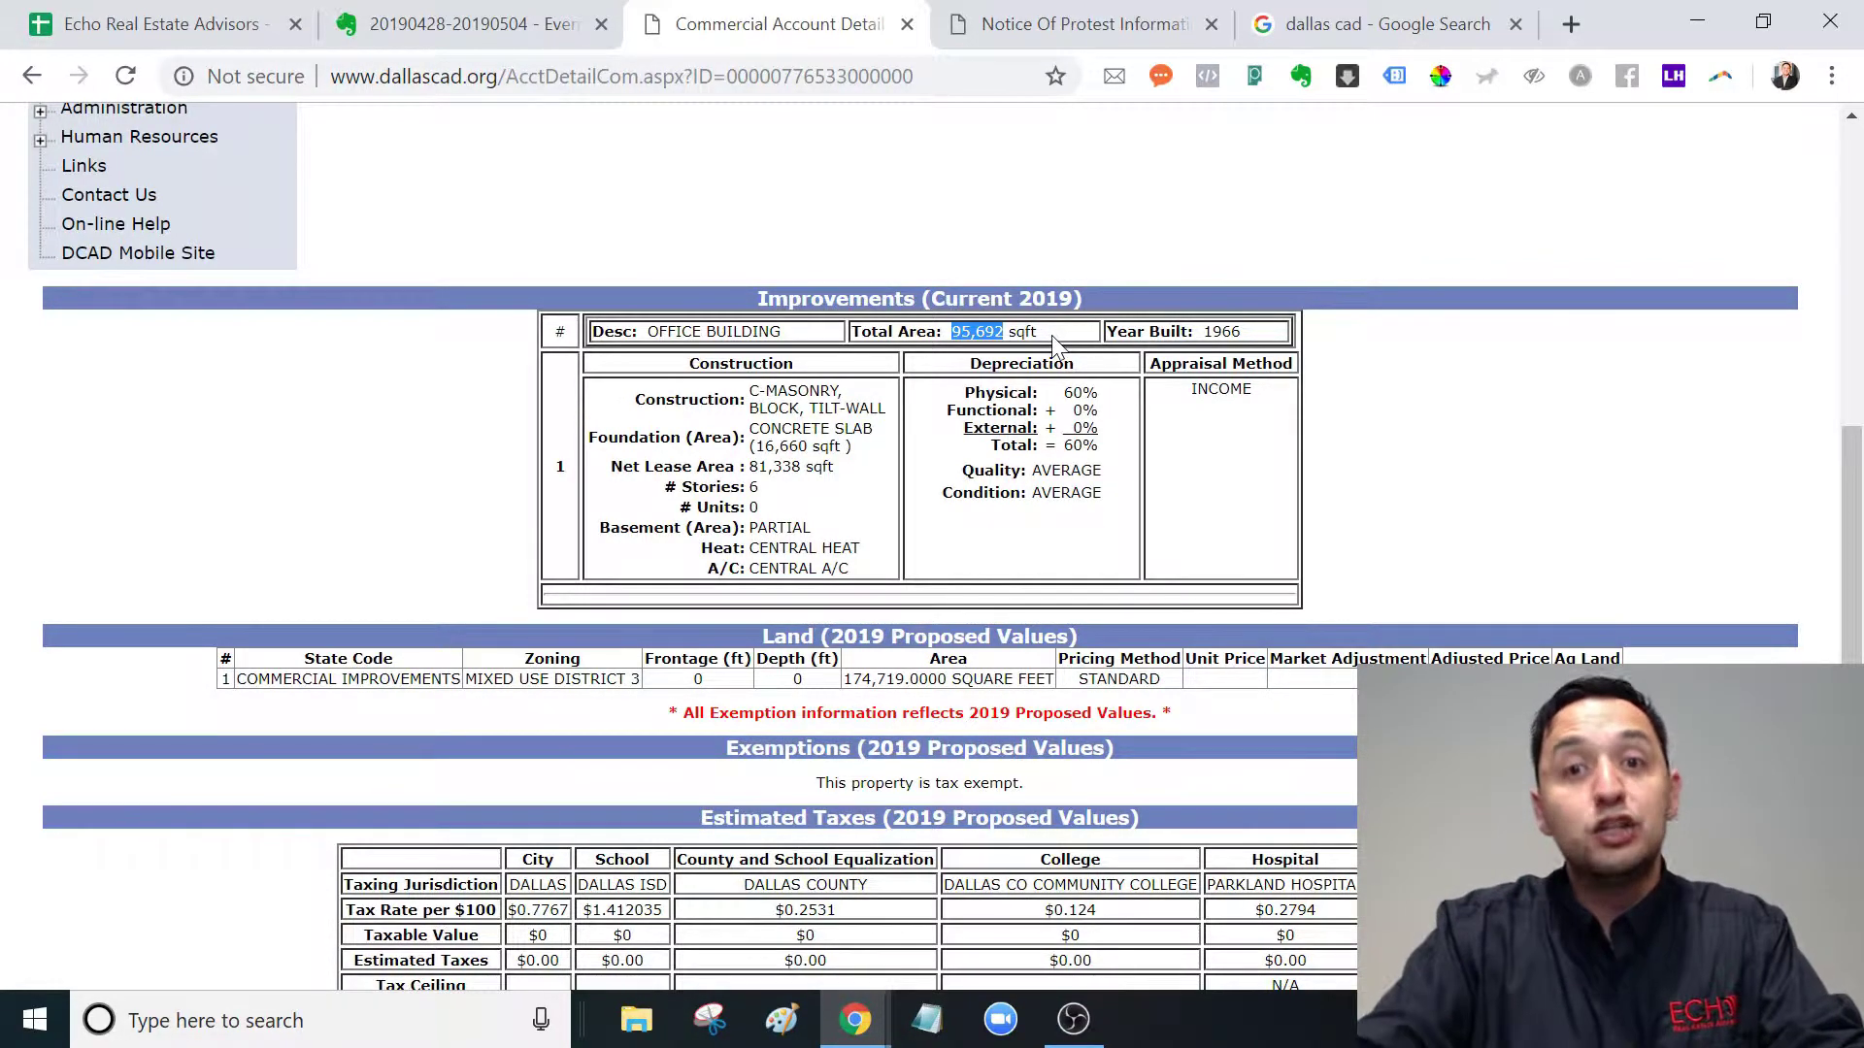
left_click(998, 16)
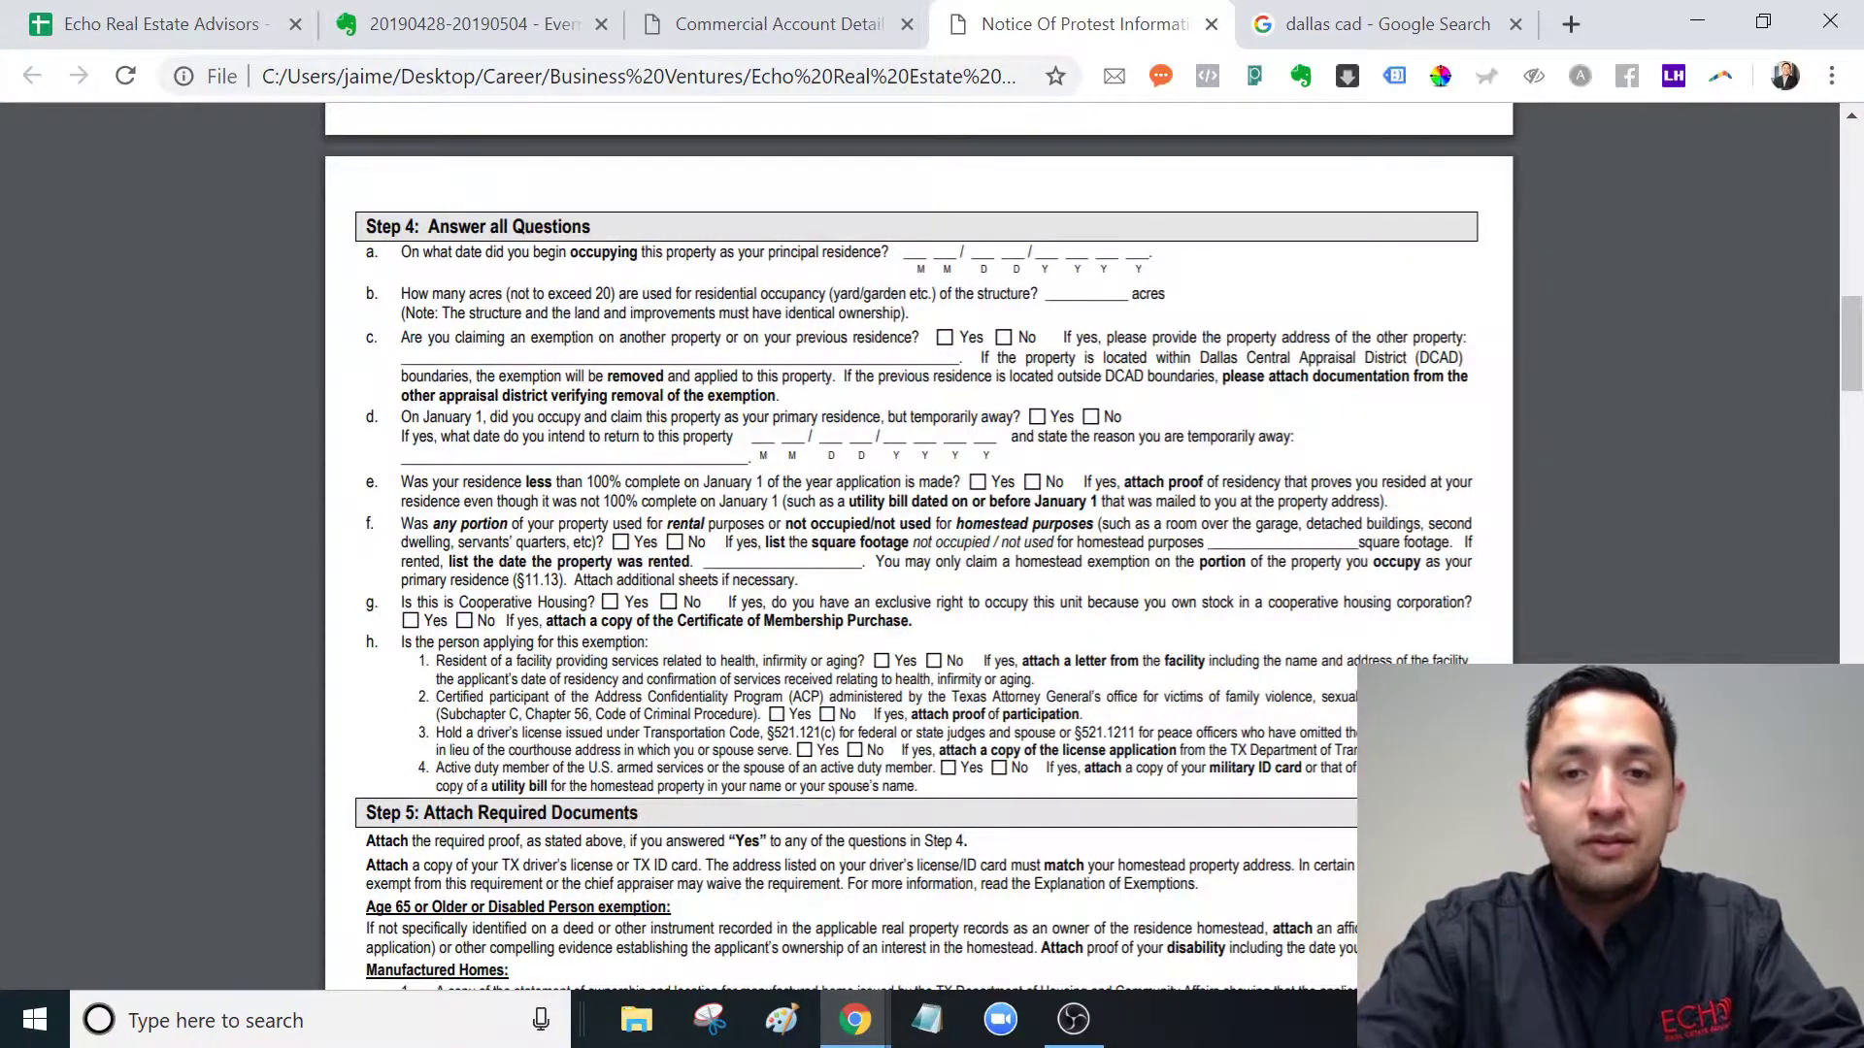
left_click(777, 23)
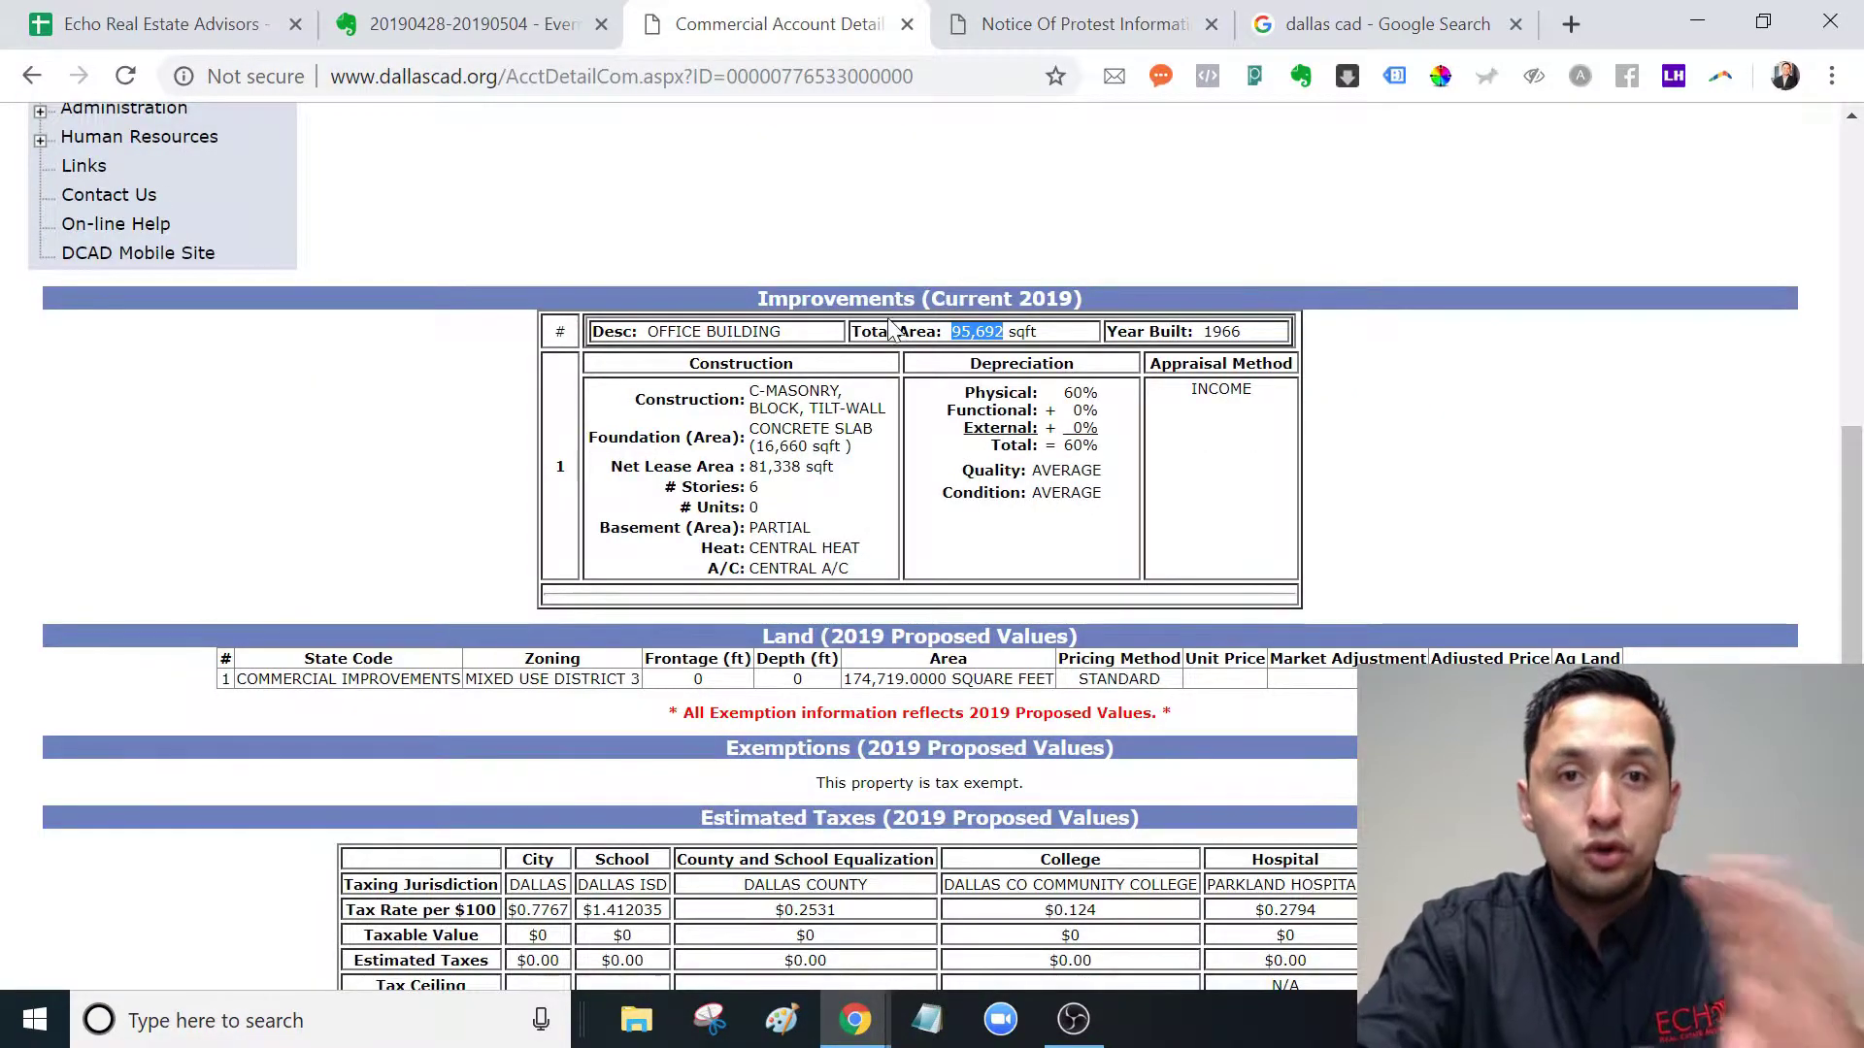
Return to the application and review the required documents in Step 5 and the applicant information and signature fields in Step 6
left_click(1192, 13)
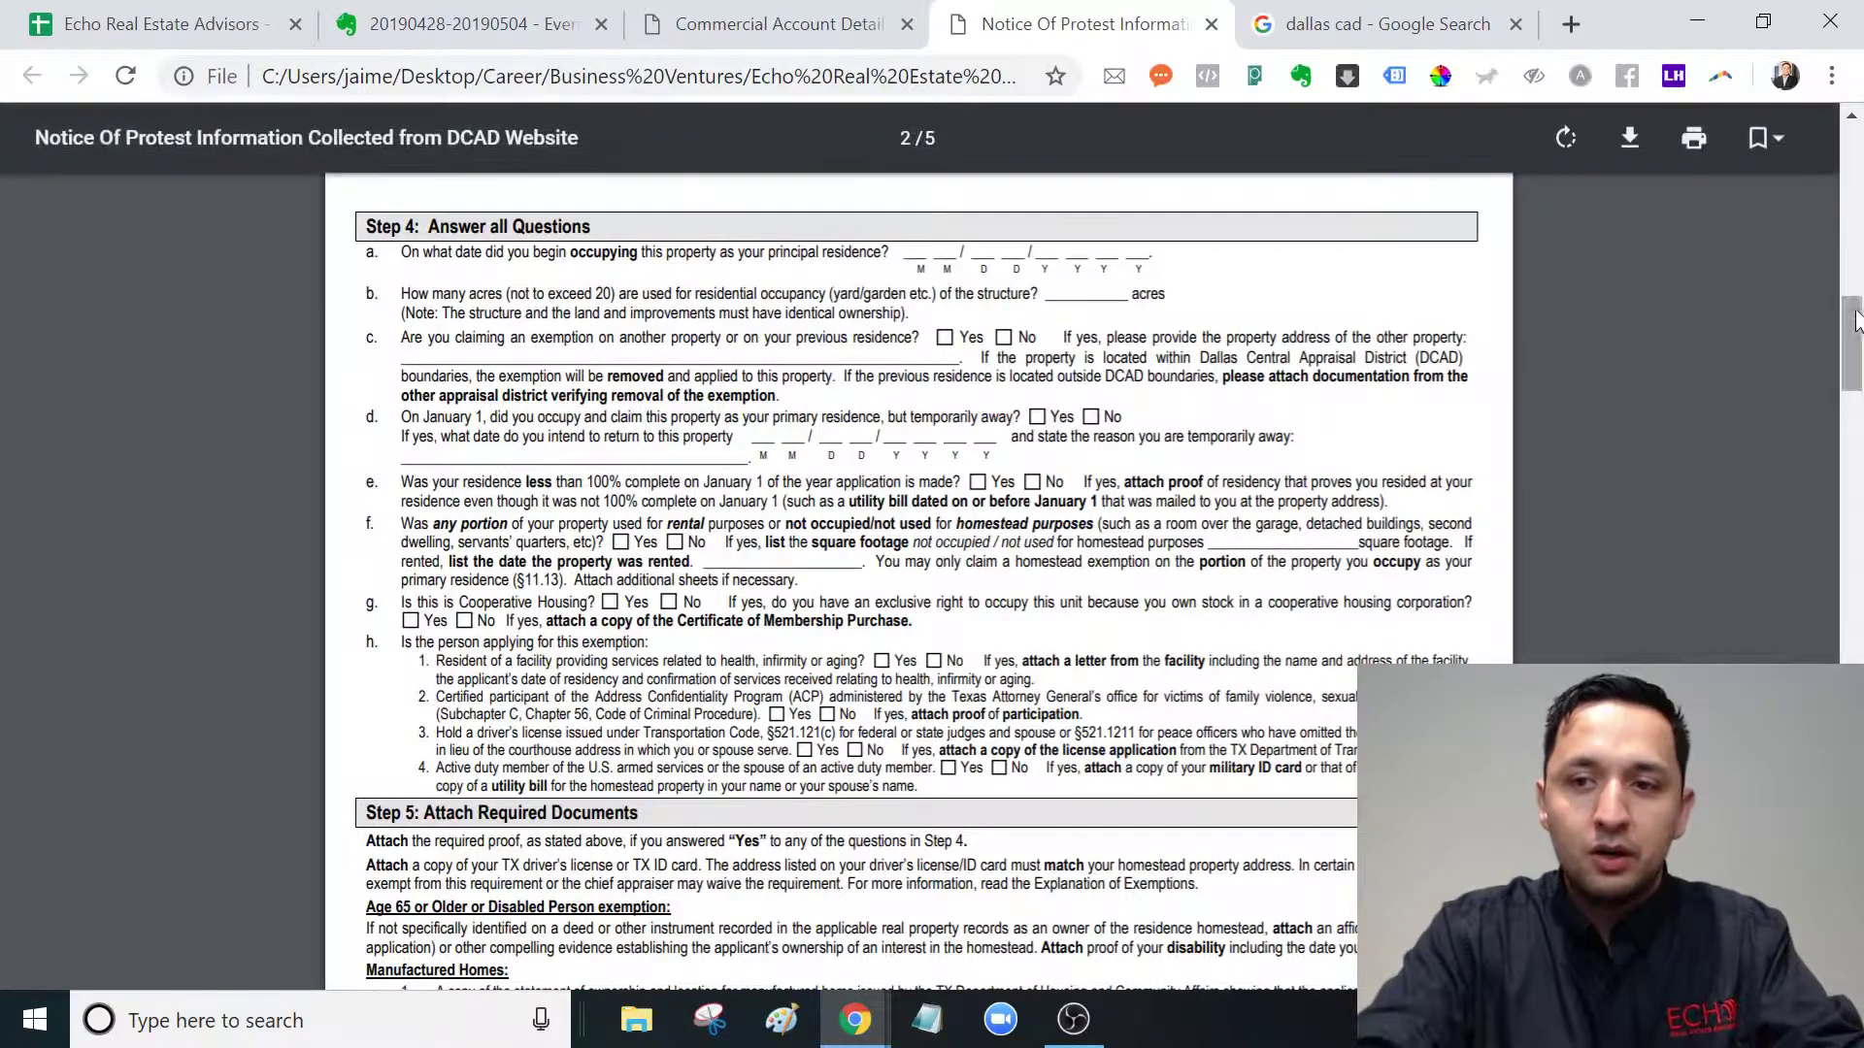
left_click_drag(1853, 381, 1857, 417)
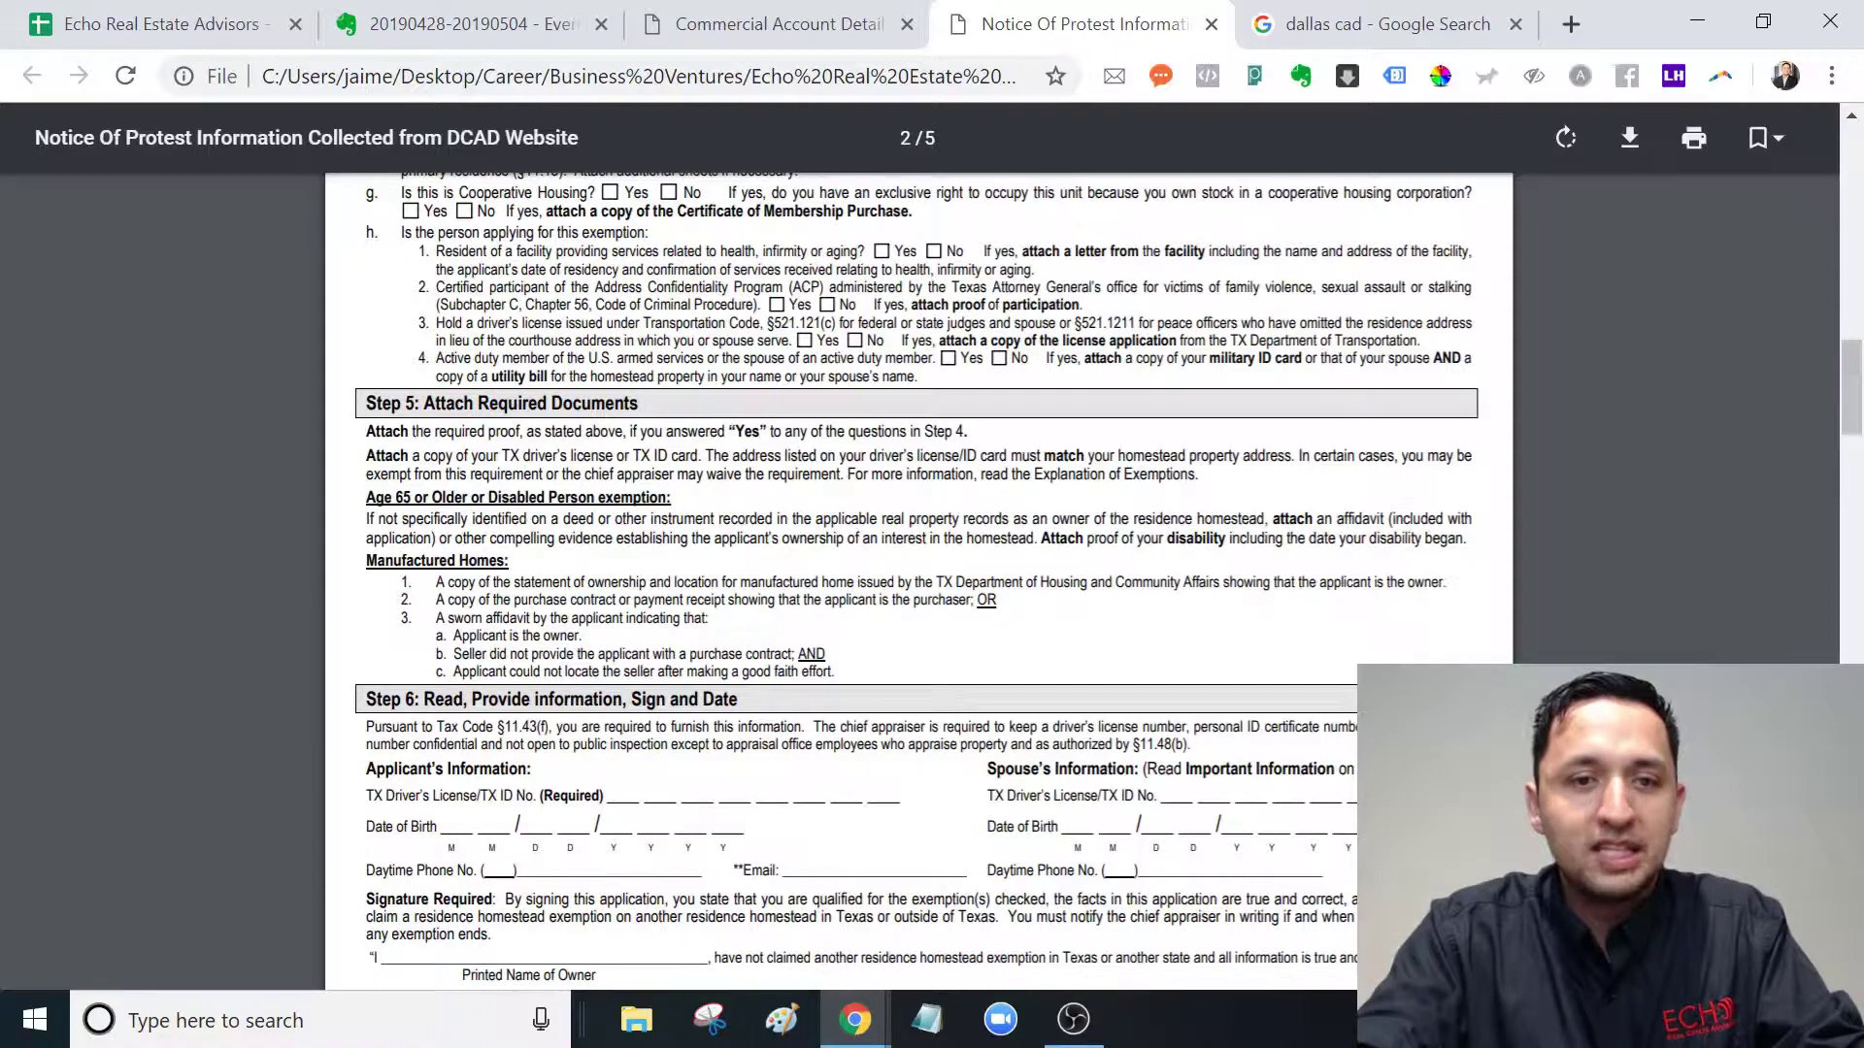
mouse_move(1852, 403)
left_mouse_down()
mouse_move(1854, 340)
mouse_move(1856, 406)
left_mouse_up()
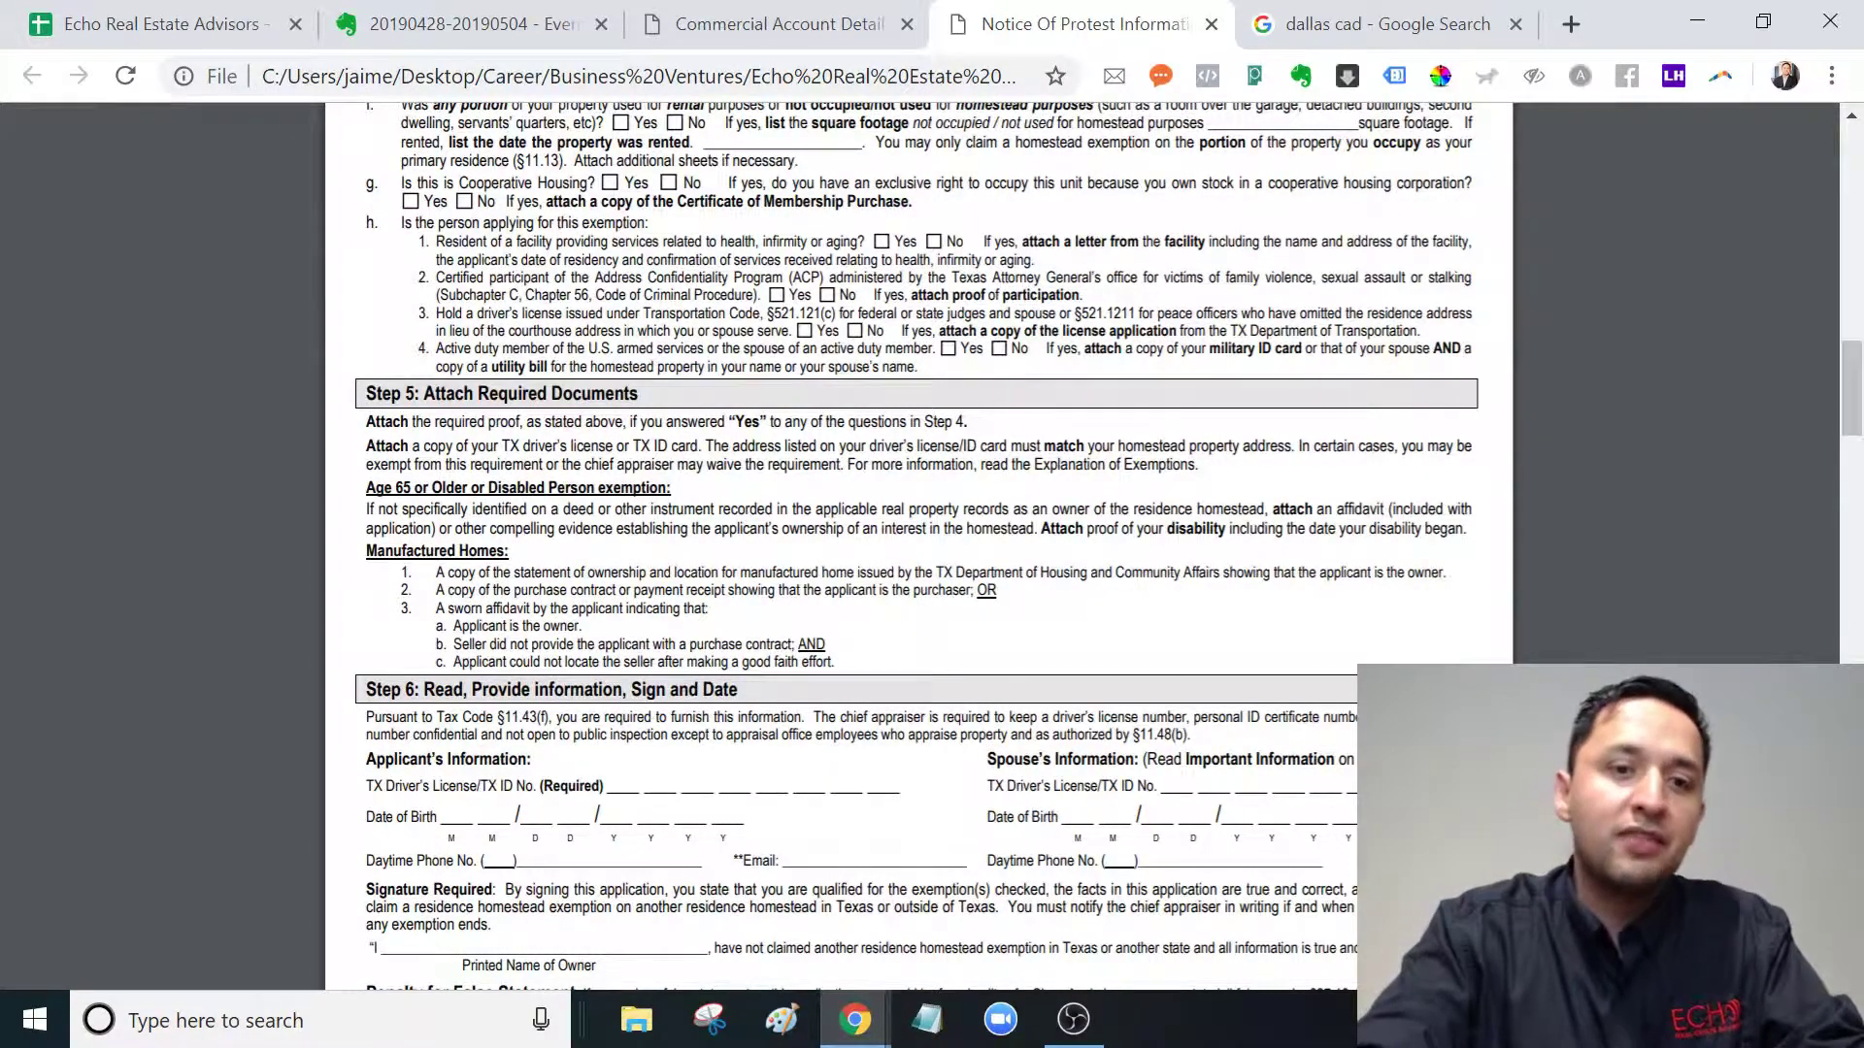
left_click_drag(367, 552, 509, 551)
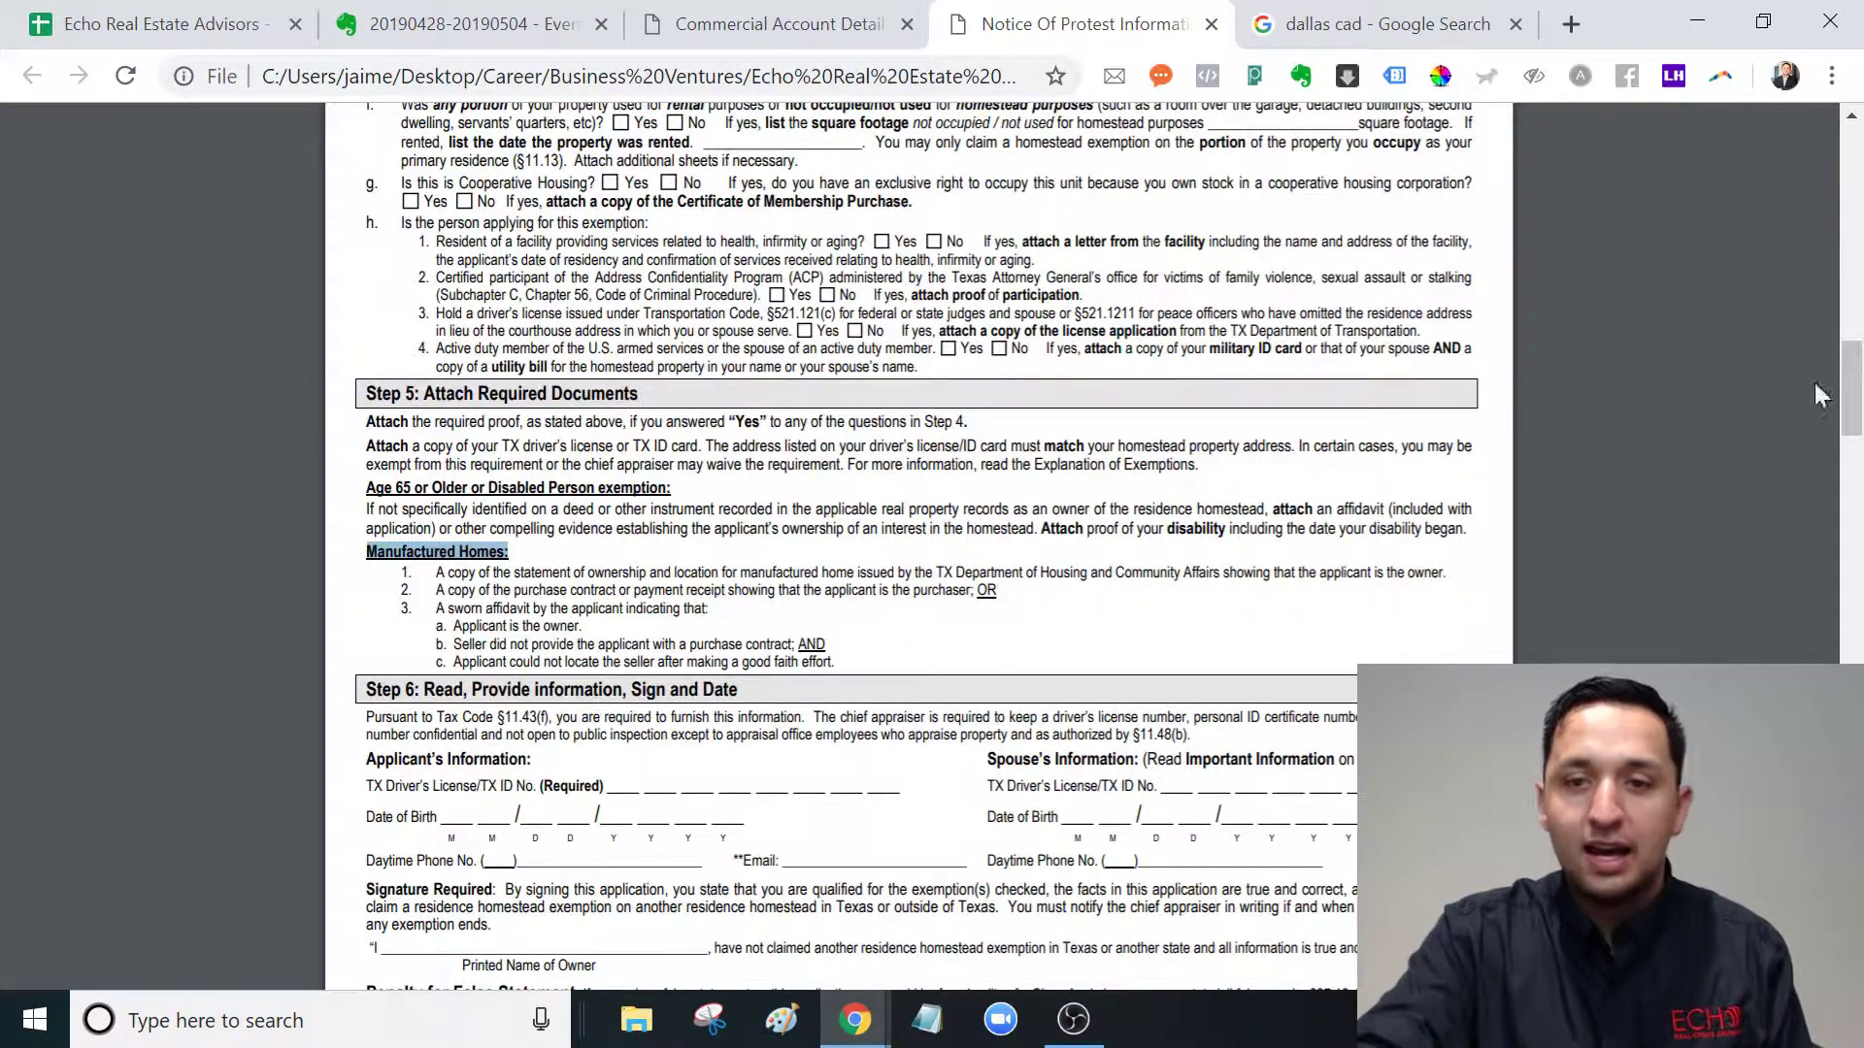
left_click_drag(1854, 408, 1855, 446)
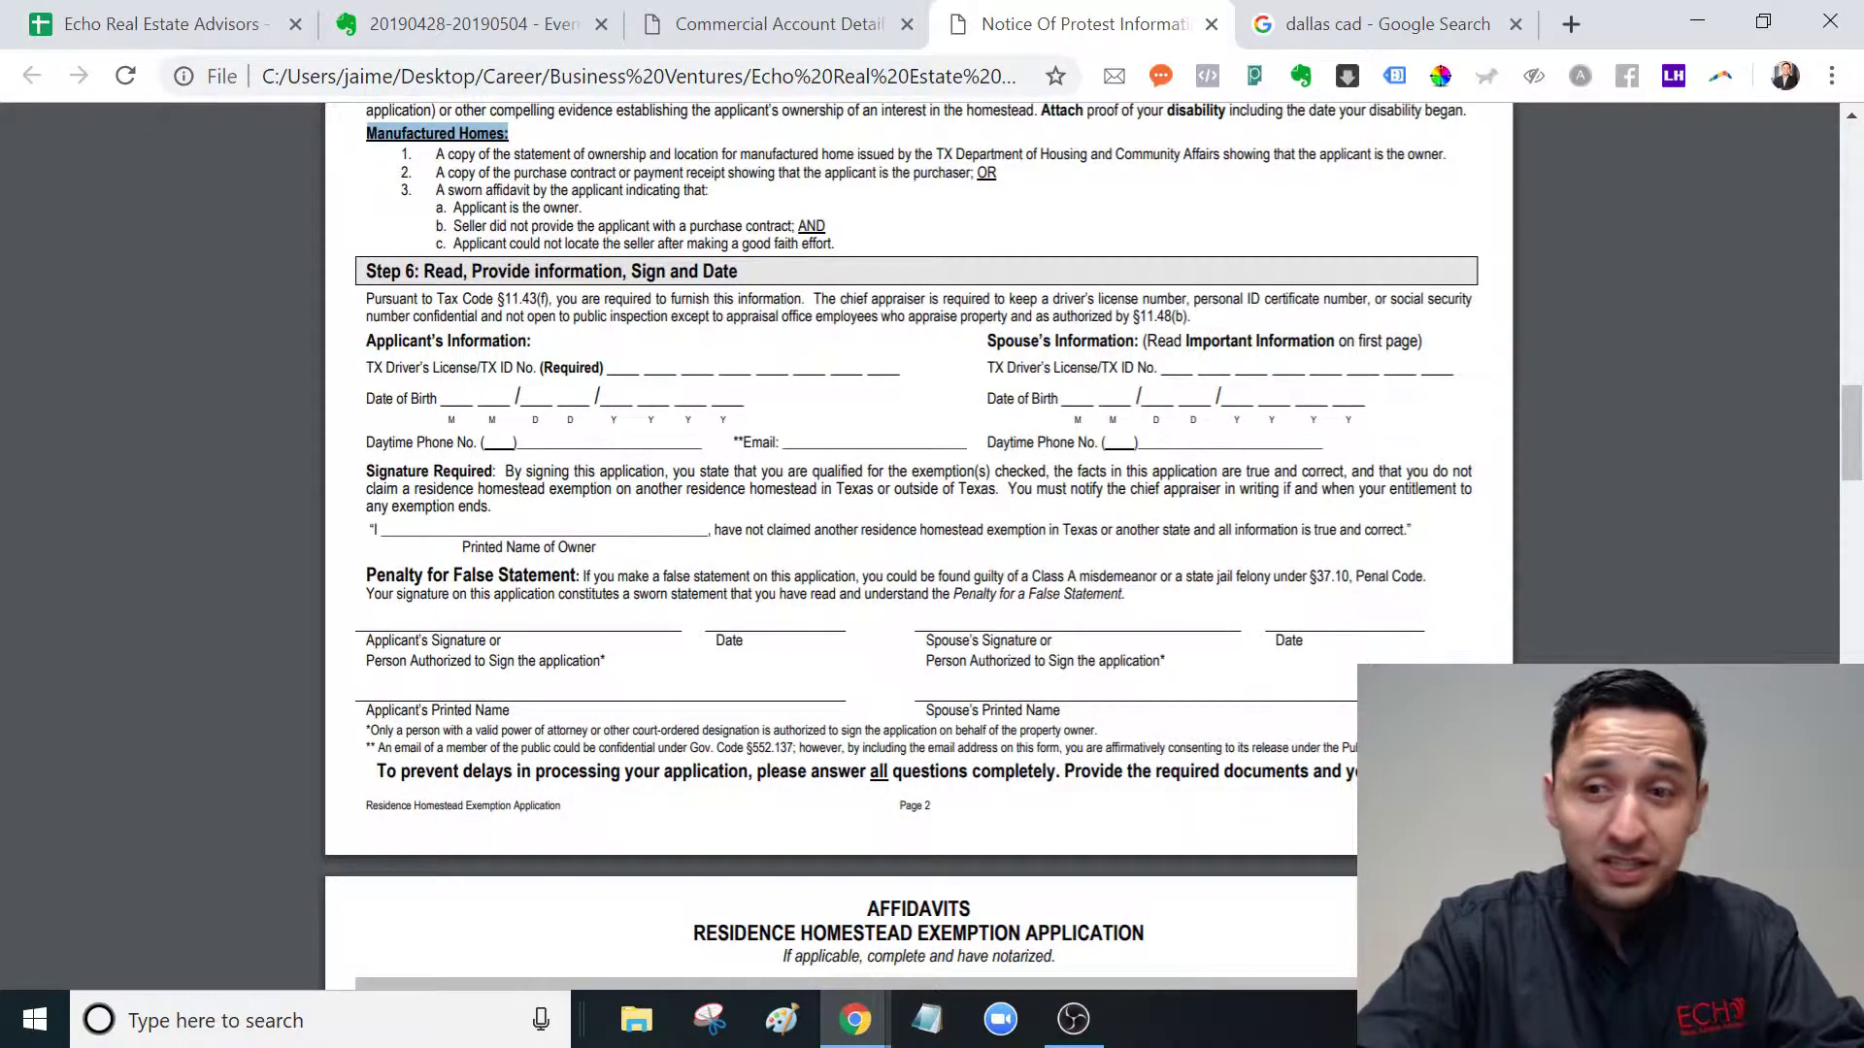
left_click_drag(1855, 454, 1856, 475)
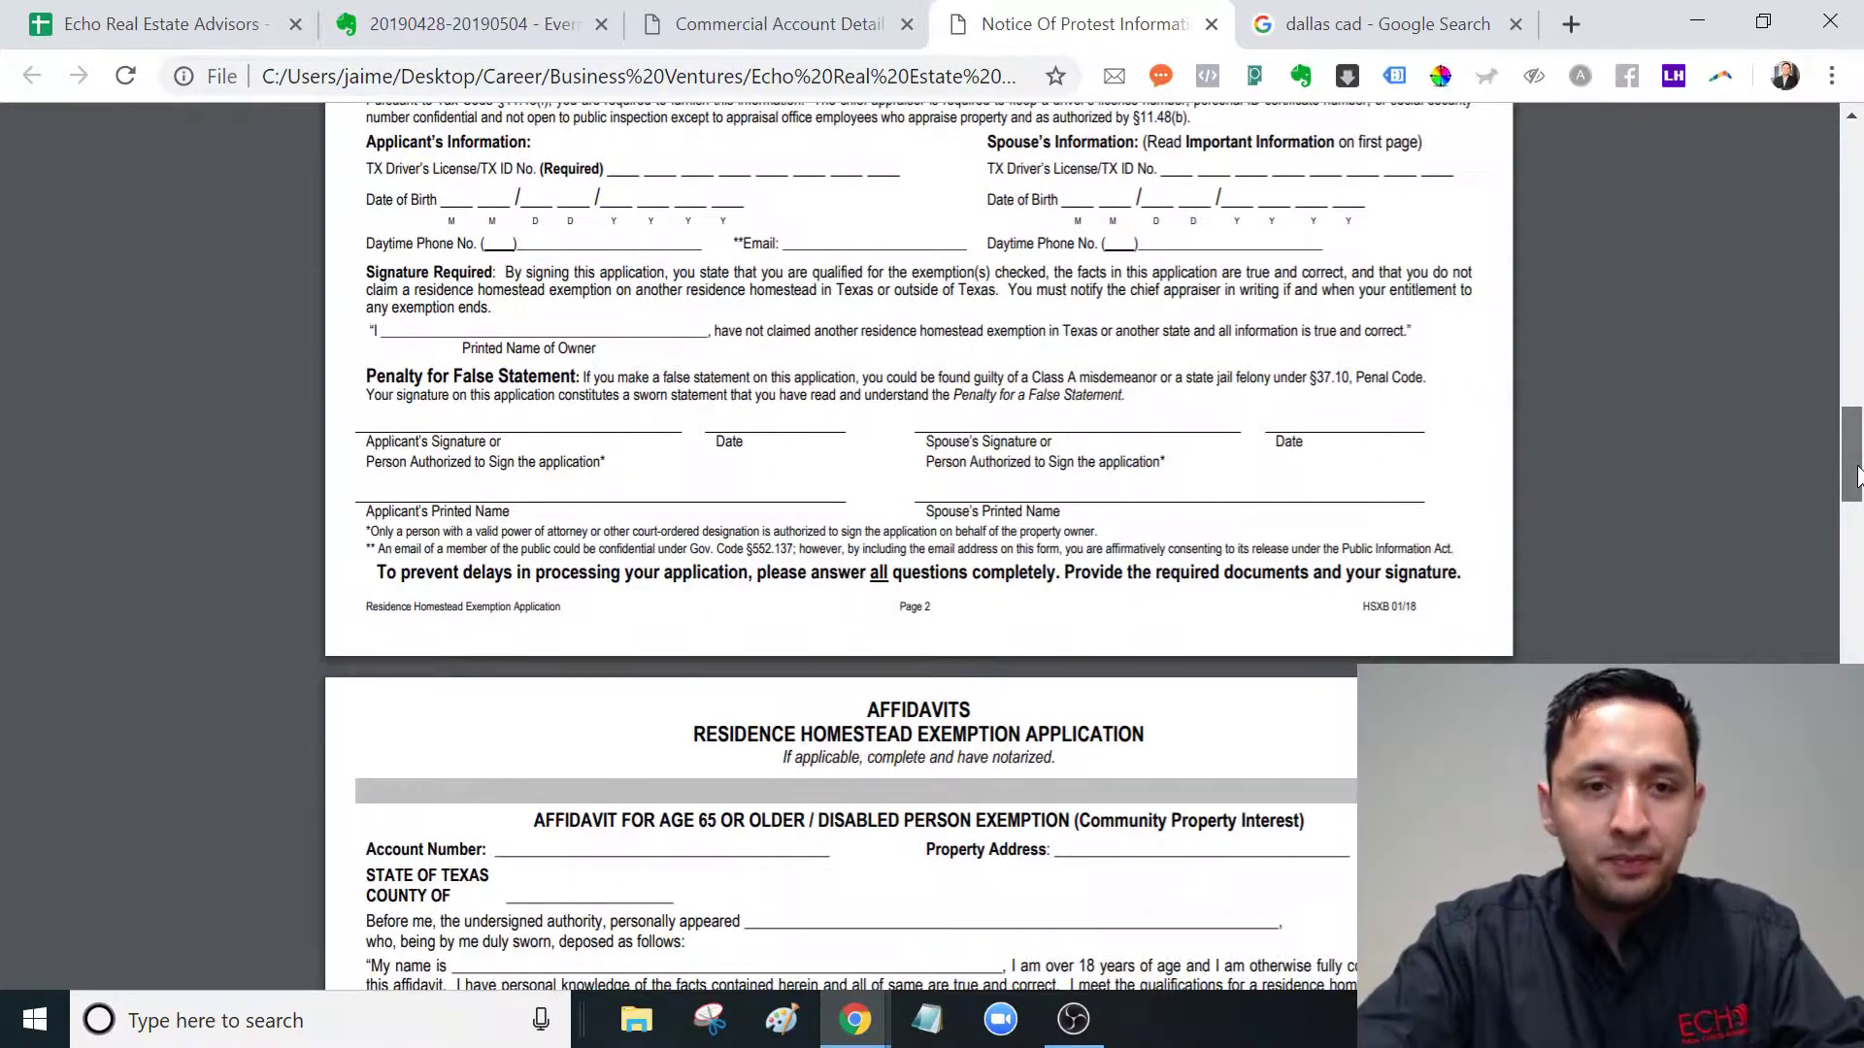
scroll(1855, 476, "down", 1)
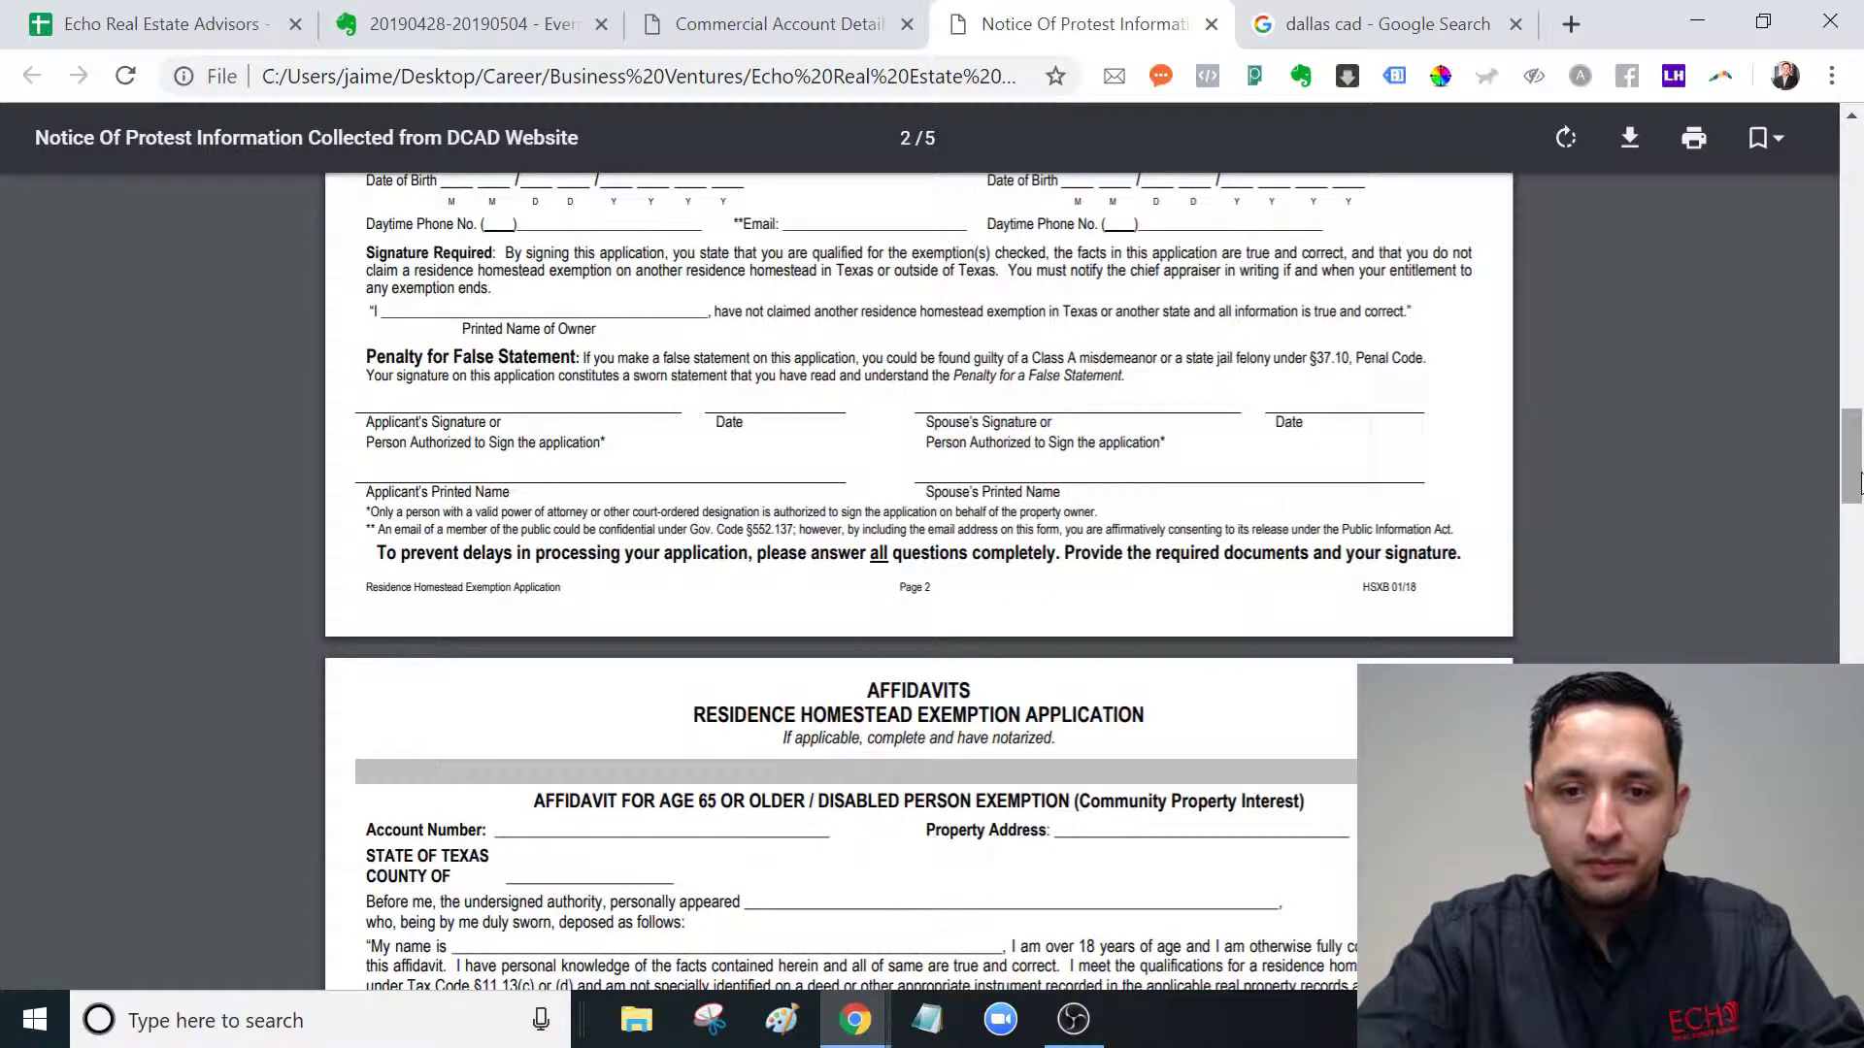
Review the affidavits and the Explanation of Exemptions, and return to the application's first page
left_click_drag(1859, 466, 1861, 524)
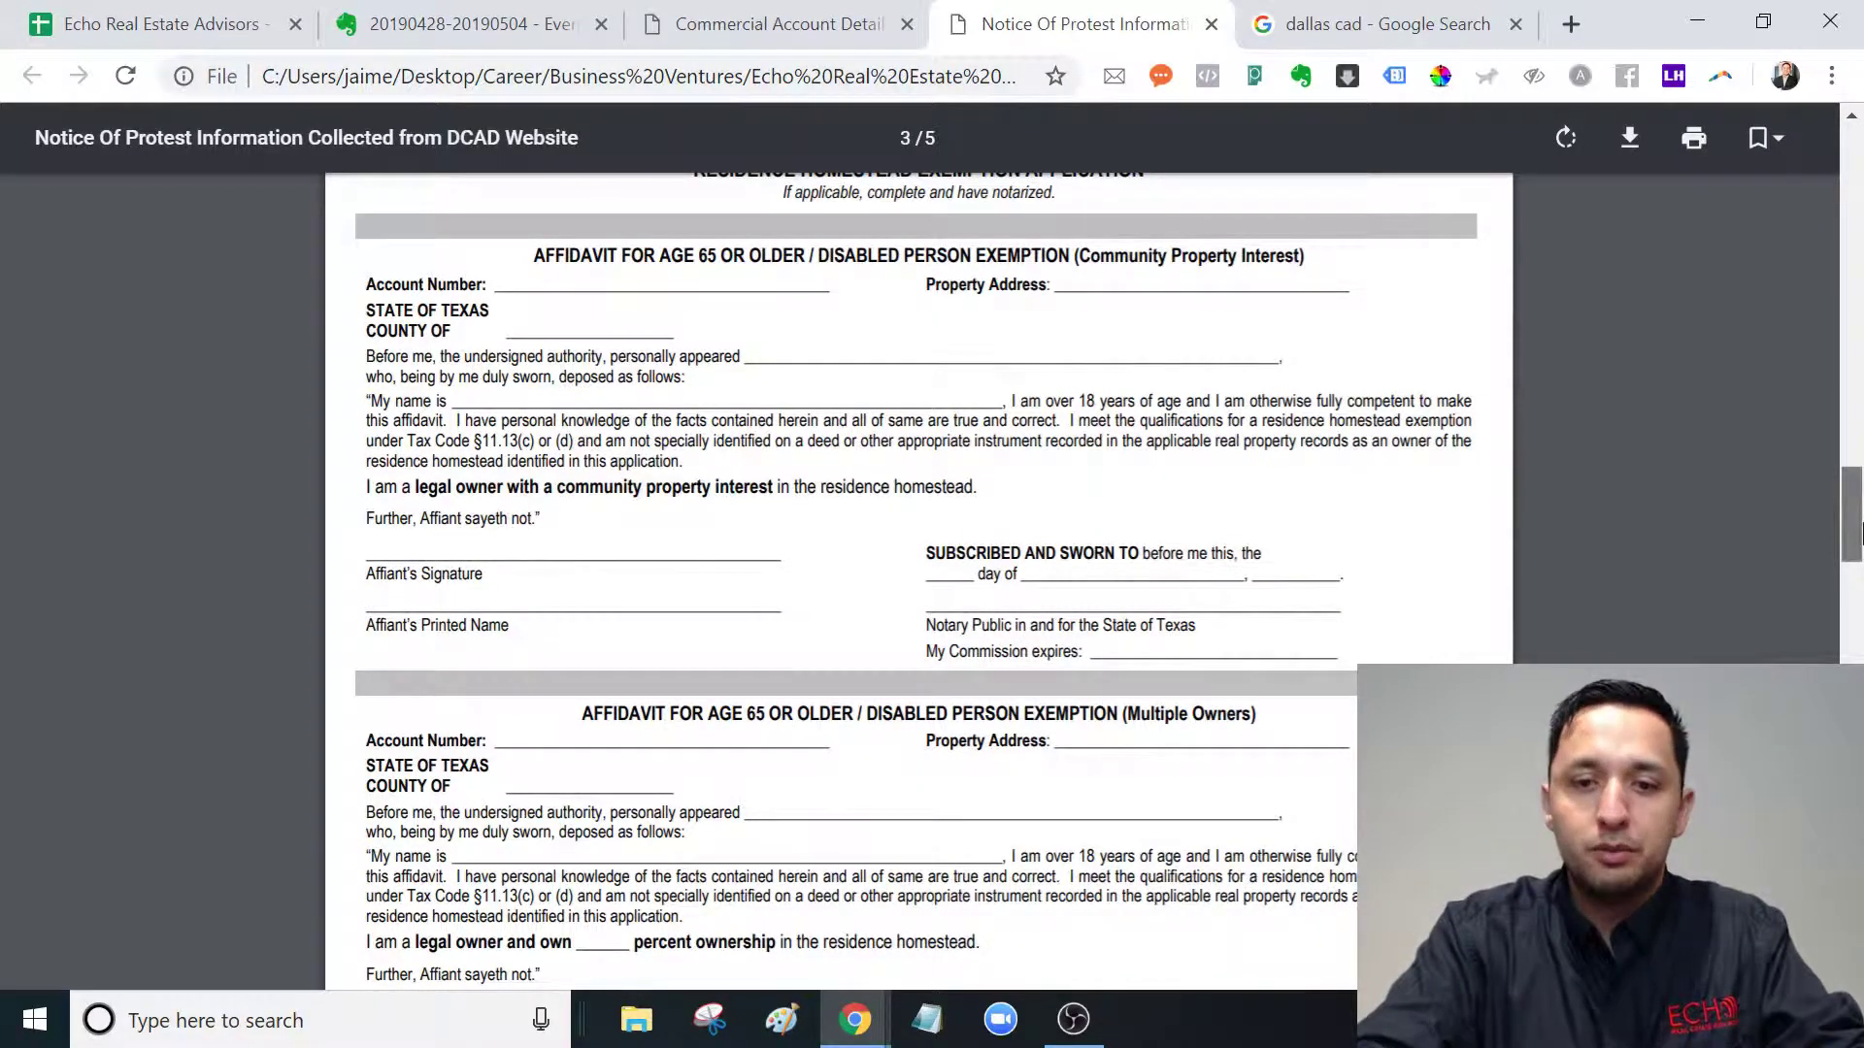
left_click_drag(1852, 545, 1856, 662)
scroll(1854, 626, "down", 6)
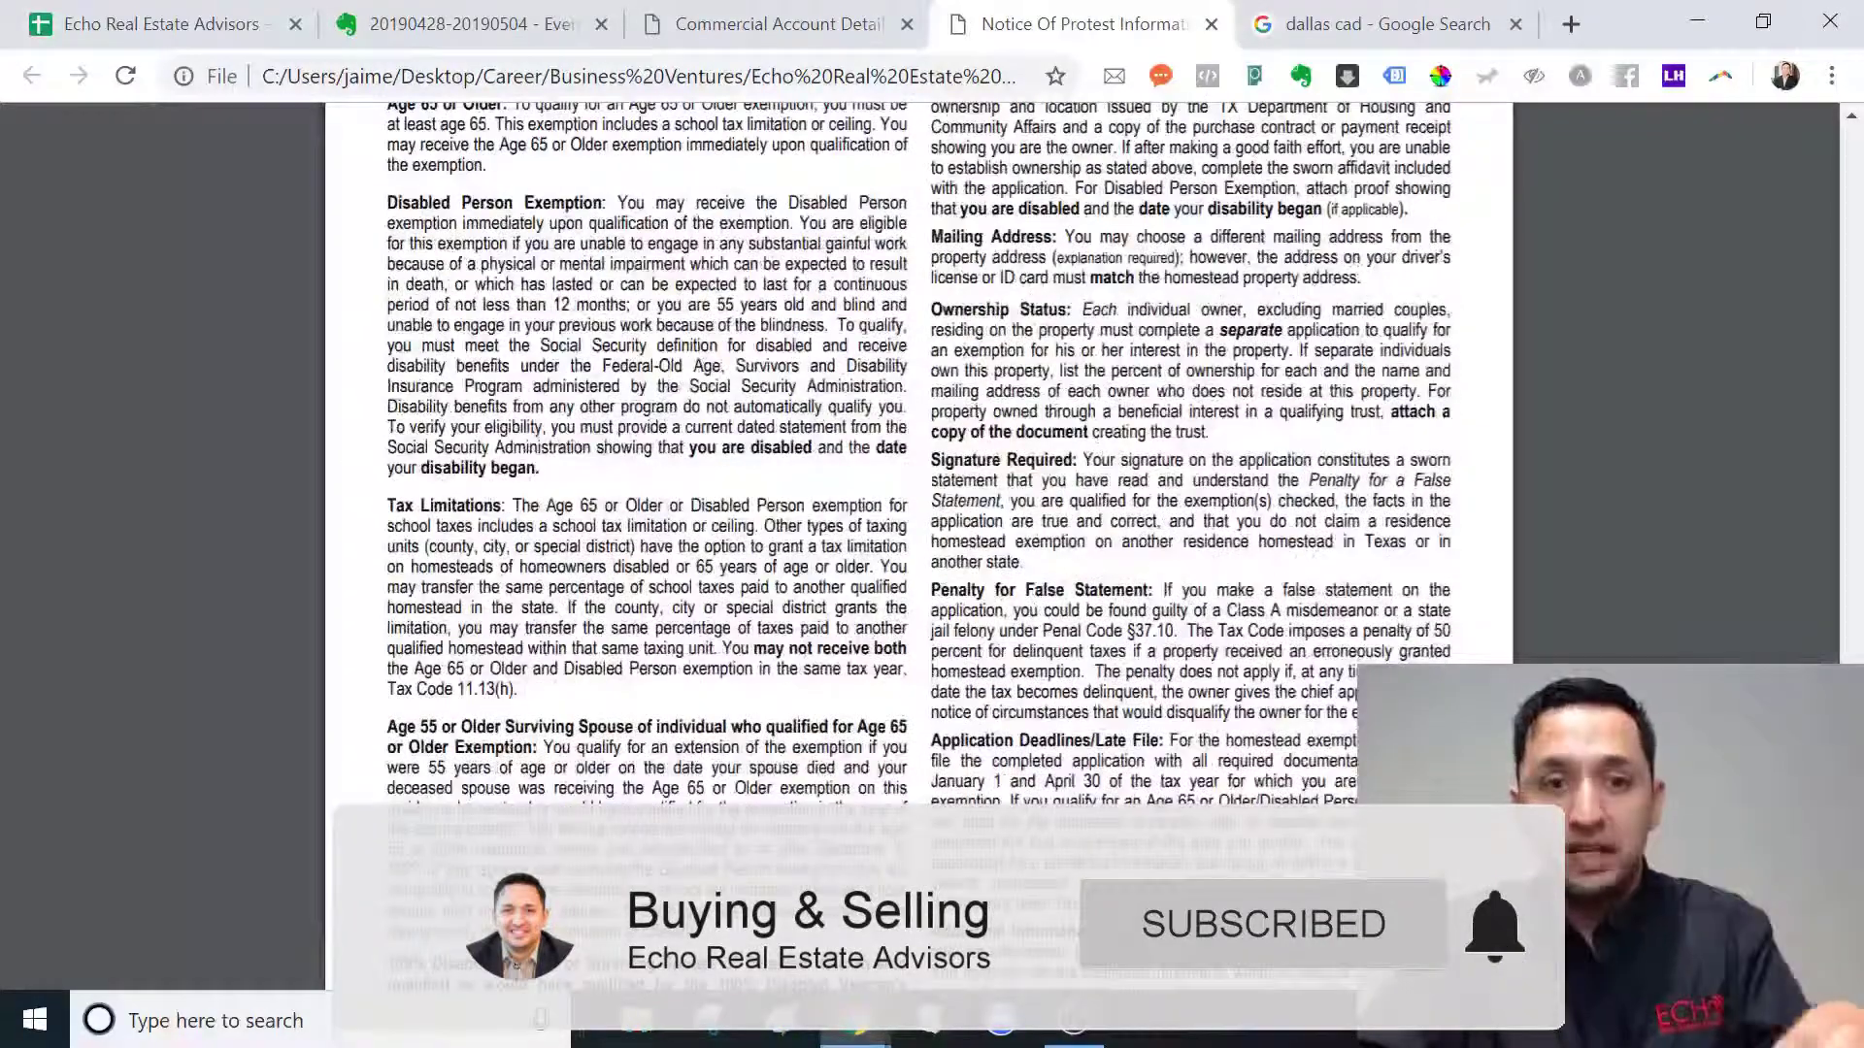
scroll(1092, 544, "up", 5)
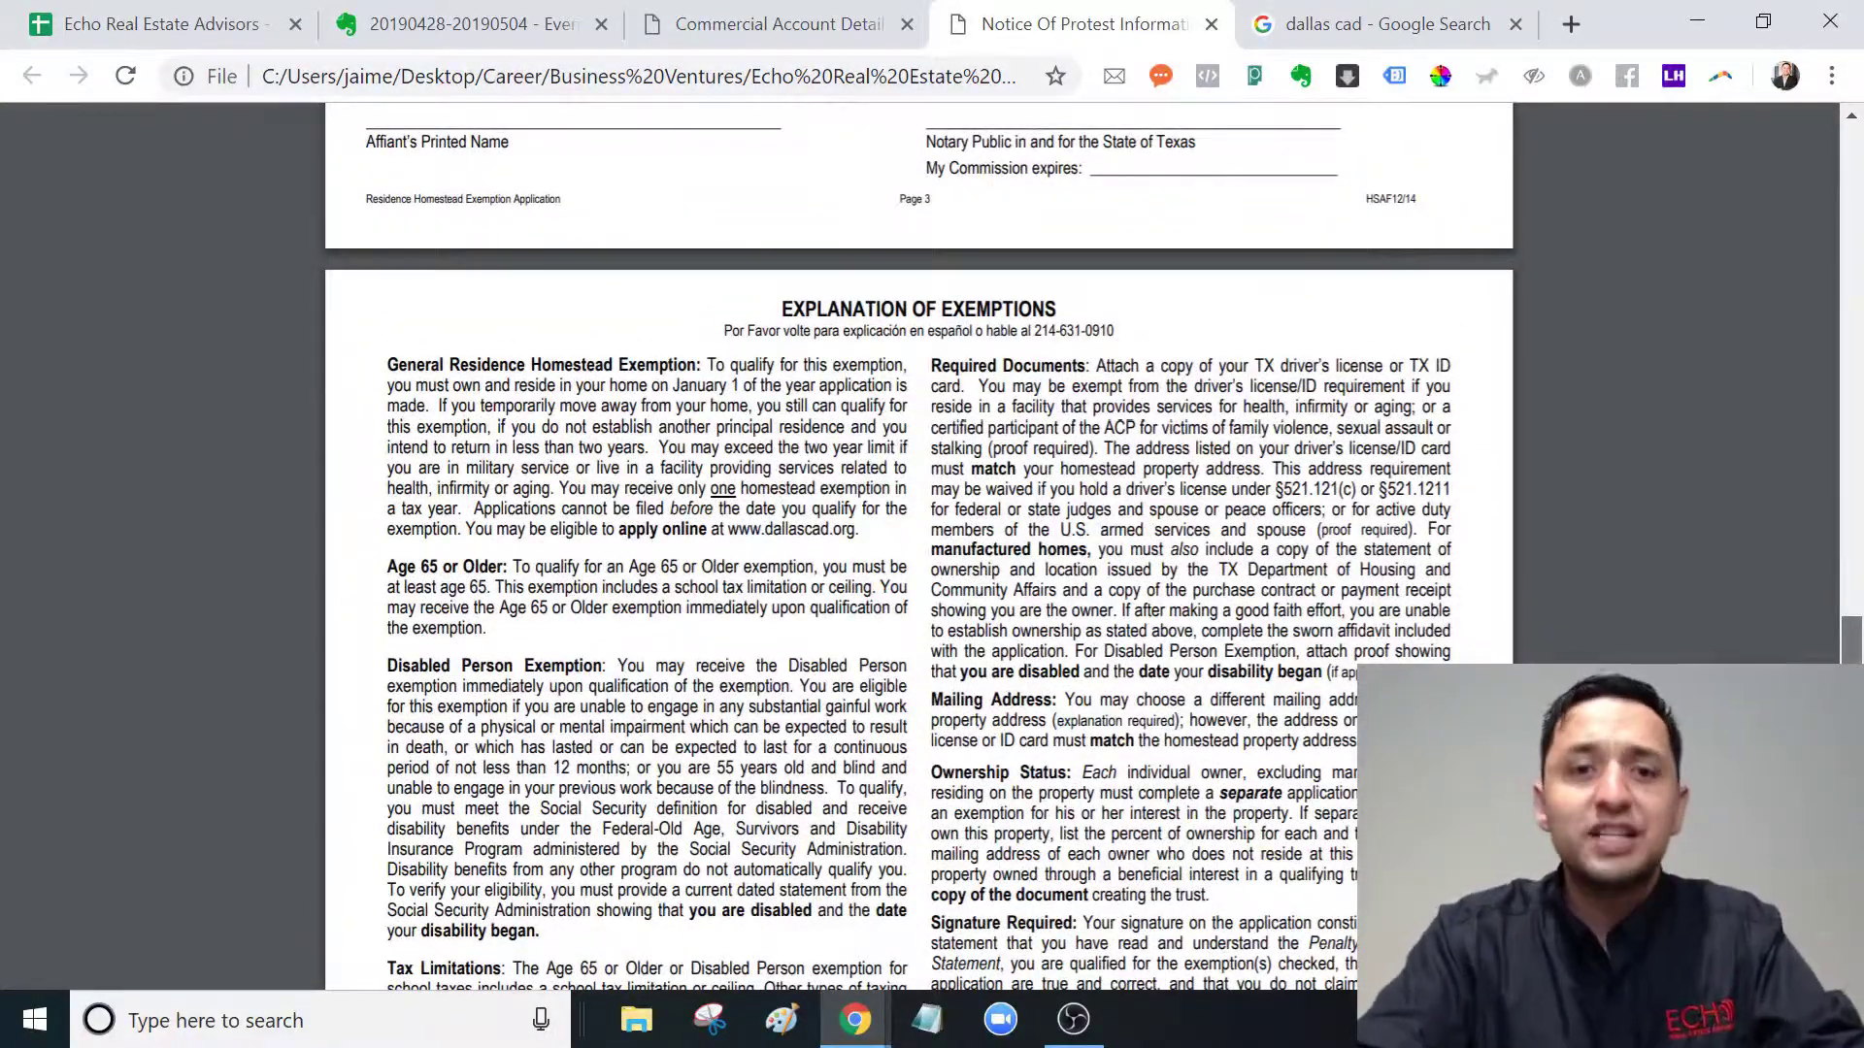
left_click_drag(1851, 641, 1856, 203)
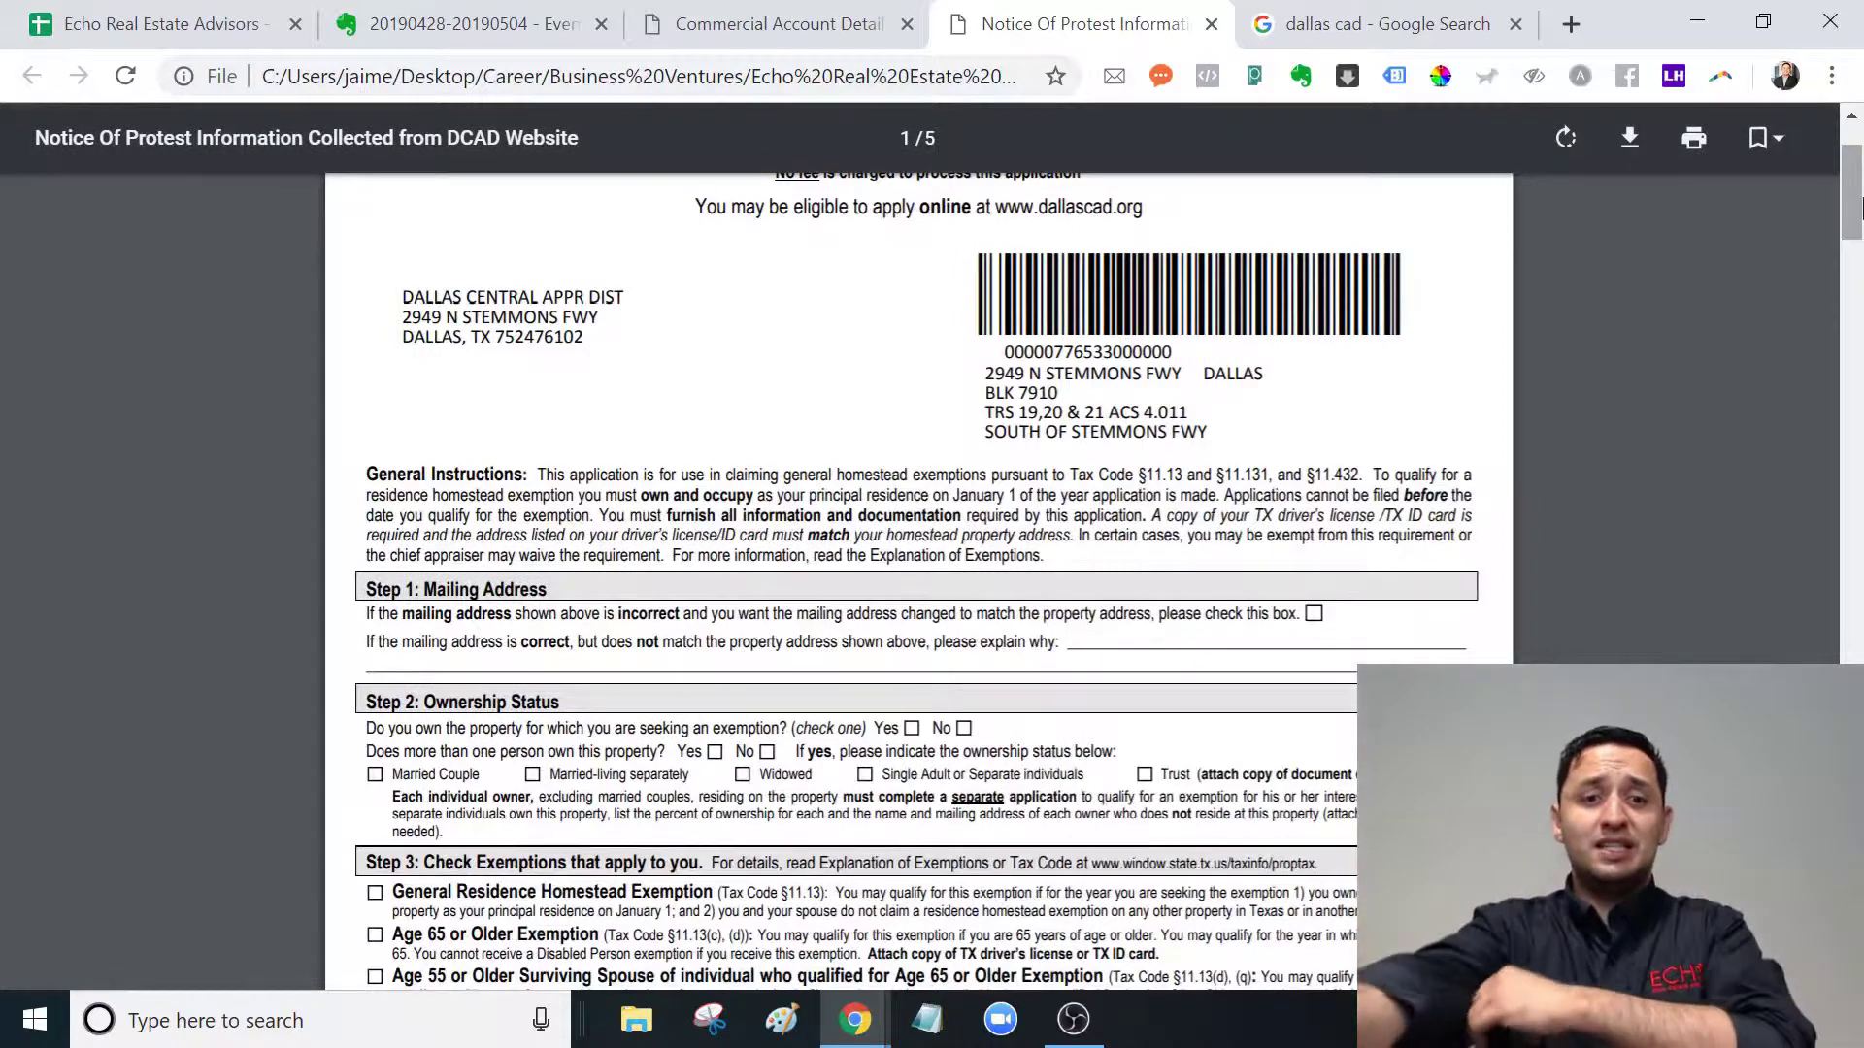